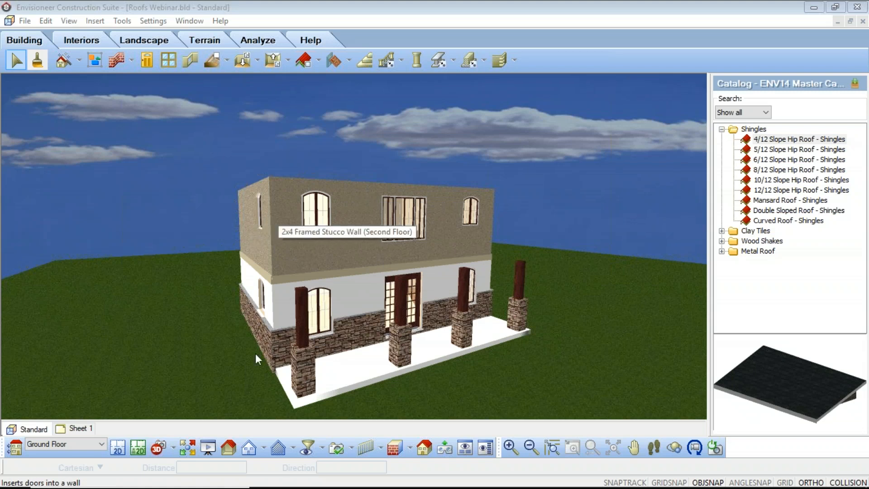
Show the Second Floor as a 2D plan
left_click(117, 448)
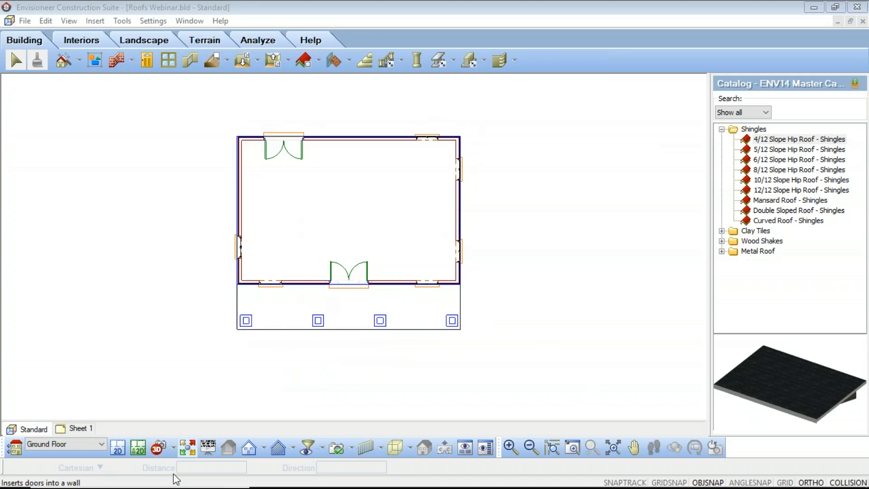
left_click(103, 448)
left_click(42, 473)
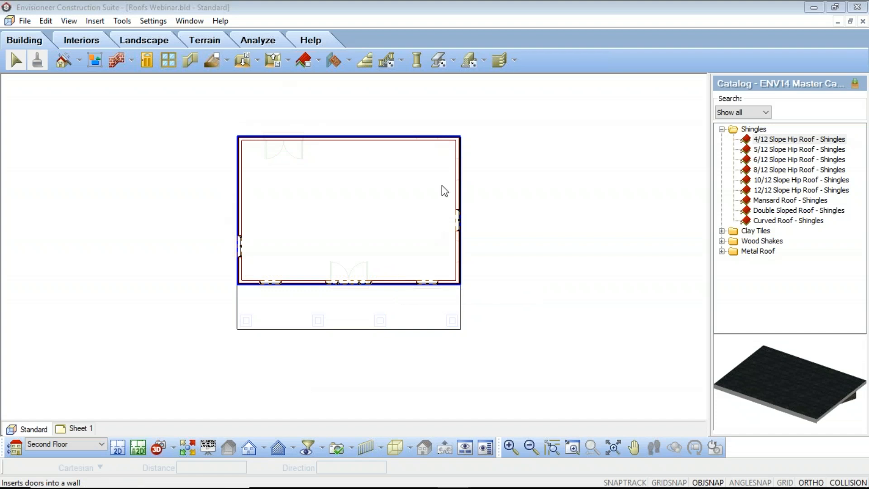
Insert a 10/12 Slope Hip Roof - Shingles by perimeter over the second-floor walls
left_click(319, 60)
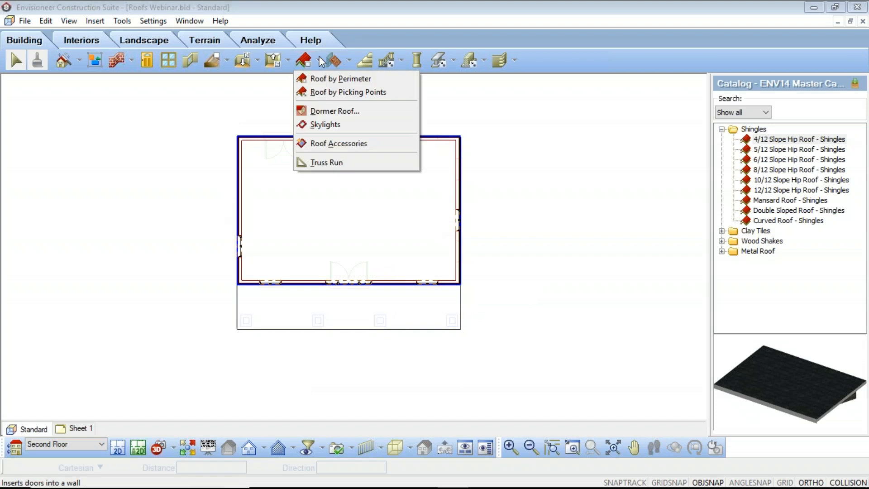
left_click(331, 79)
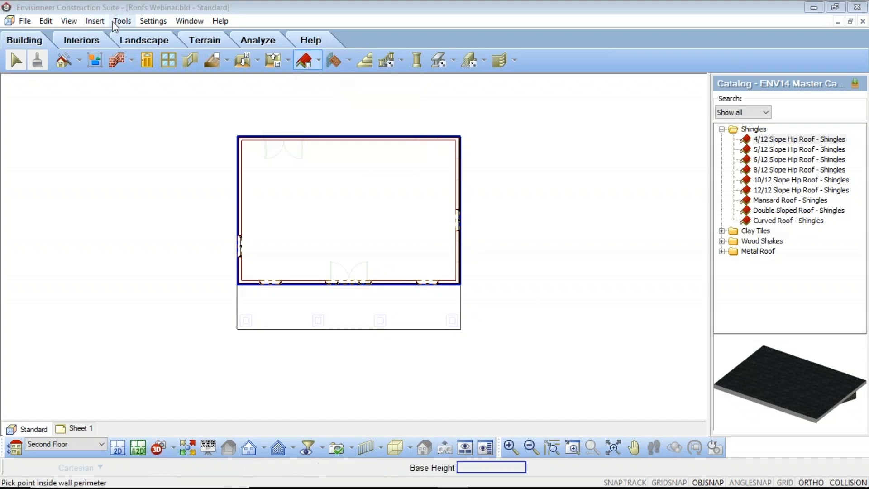
left_click(99, 22)
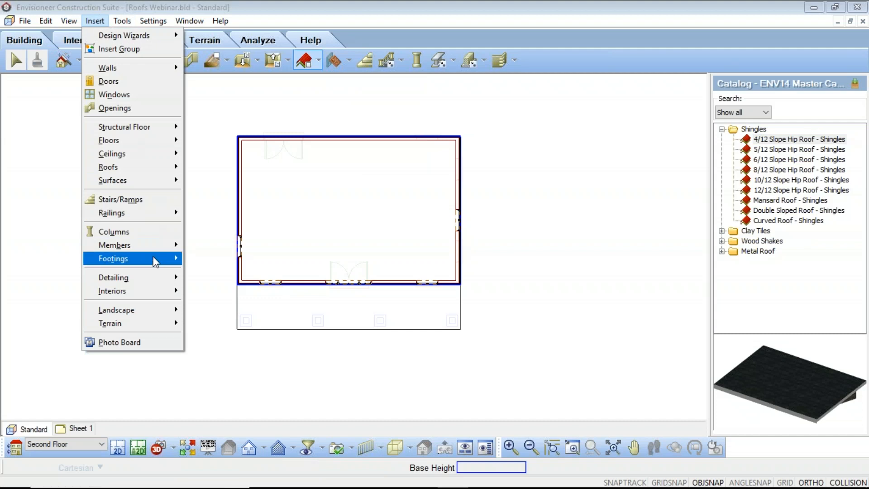
mouse_move(144, 168)
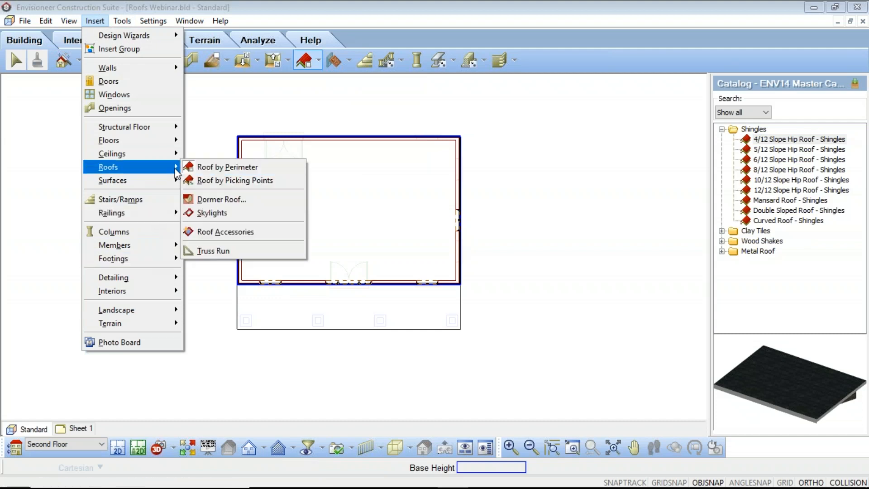
left_click(218, 168)
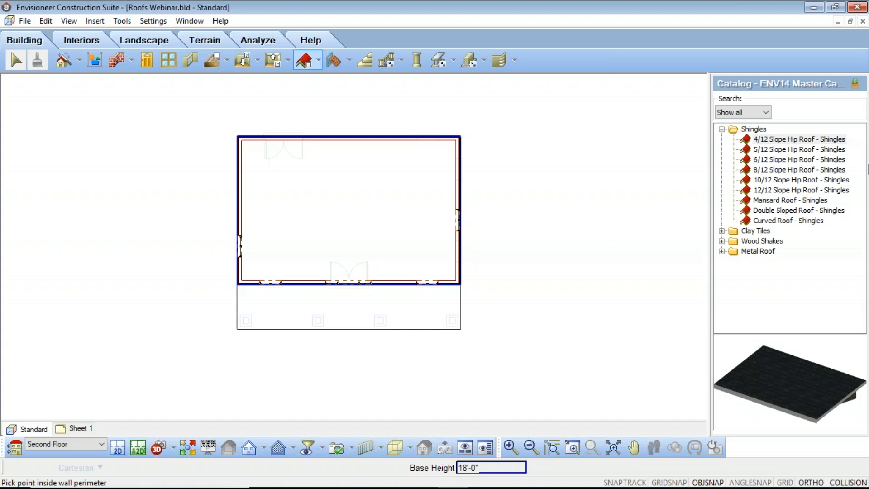
left_click(765, 181)
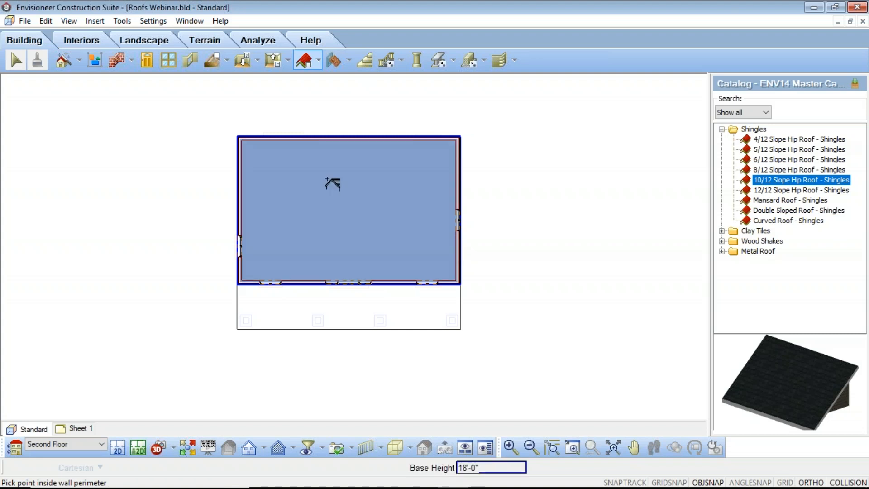
left_click(338, 208)
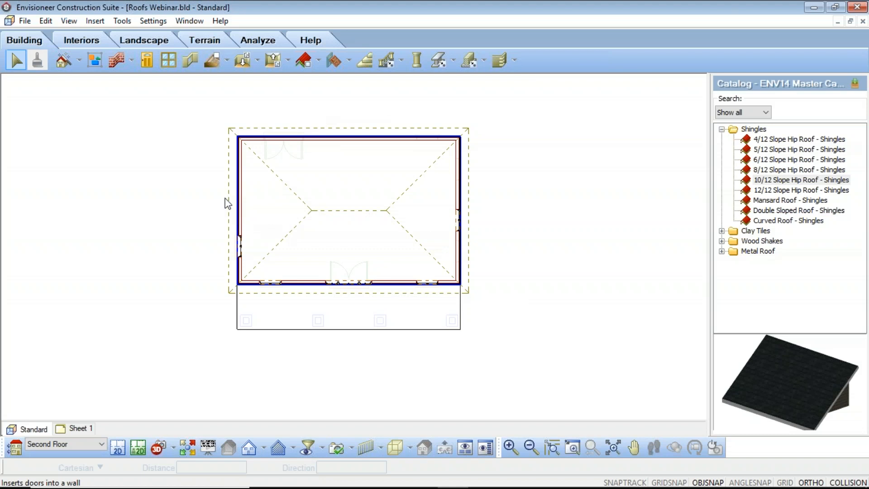
Select the roof edges on the building's two short sides and change their roof shape to Gable
left_click(469, 209)
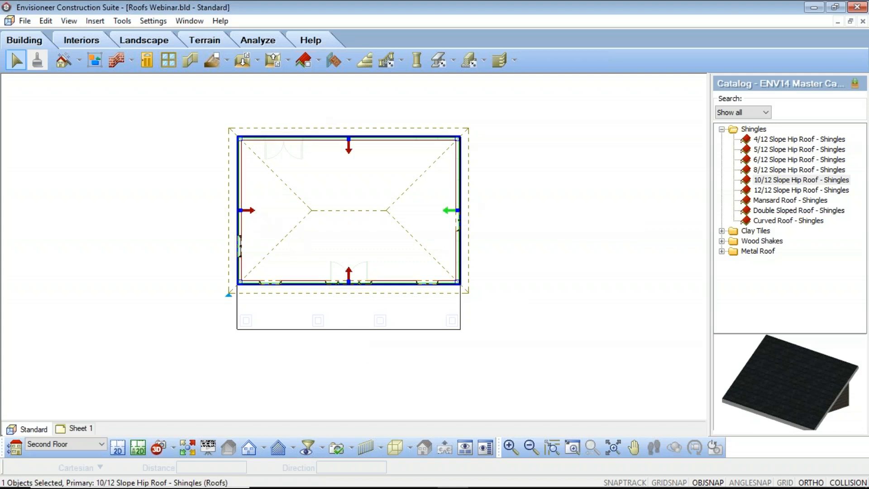
left_click(252, 212)
right_click(282, 211)
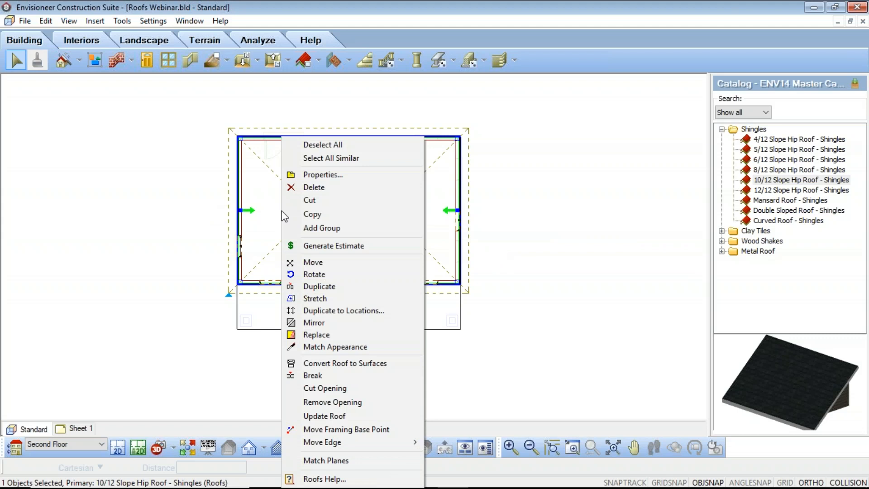
left_click(326, 174)
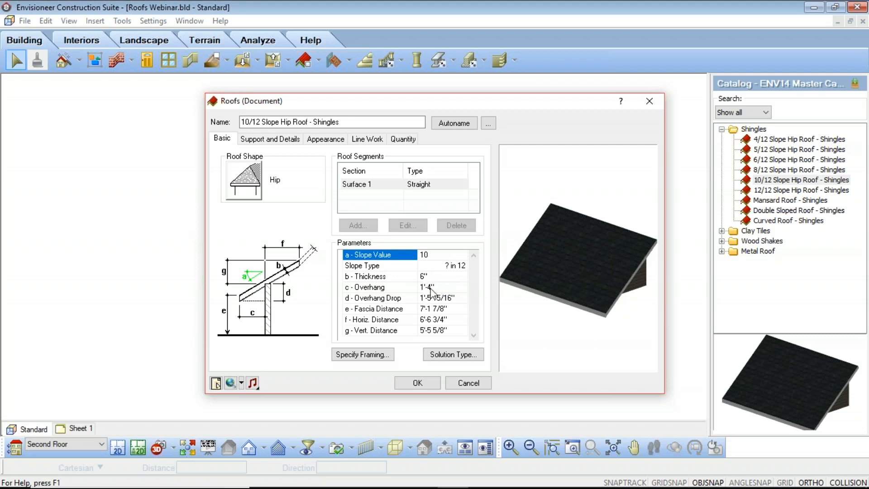
left_click_drag(450, 107, 698, 124)
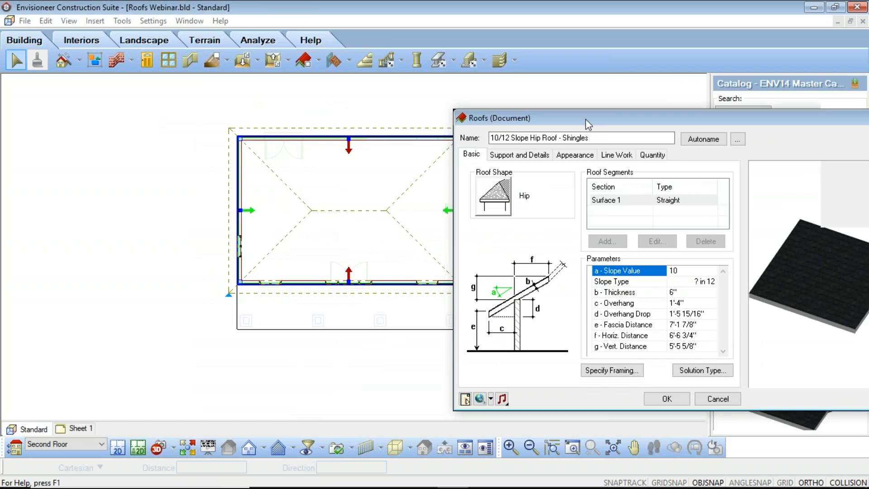
left_click_drag(586, 120, 492, 86)
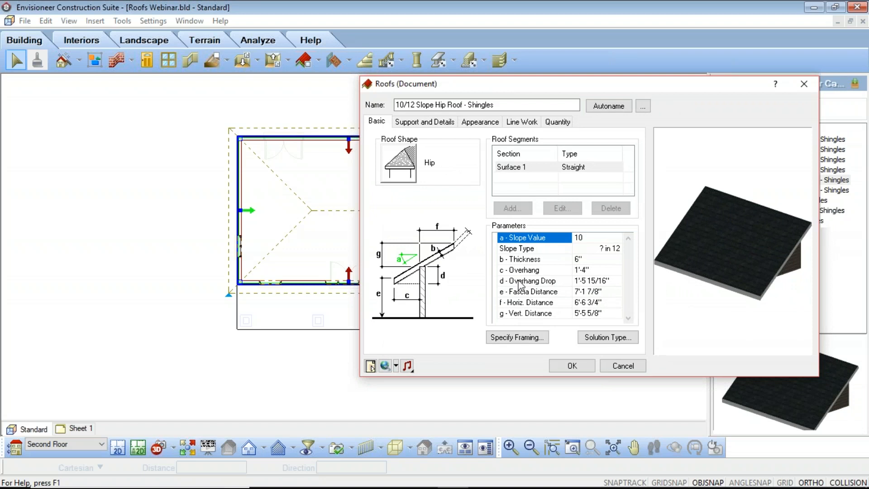
left_click(596, 282)
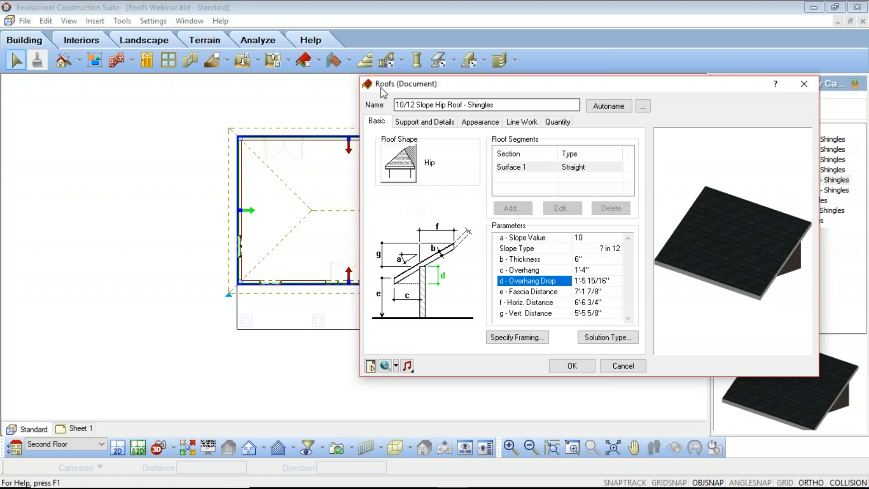
left_click(408, 157)
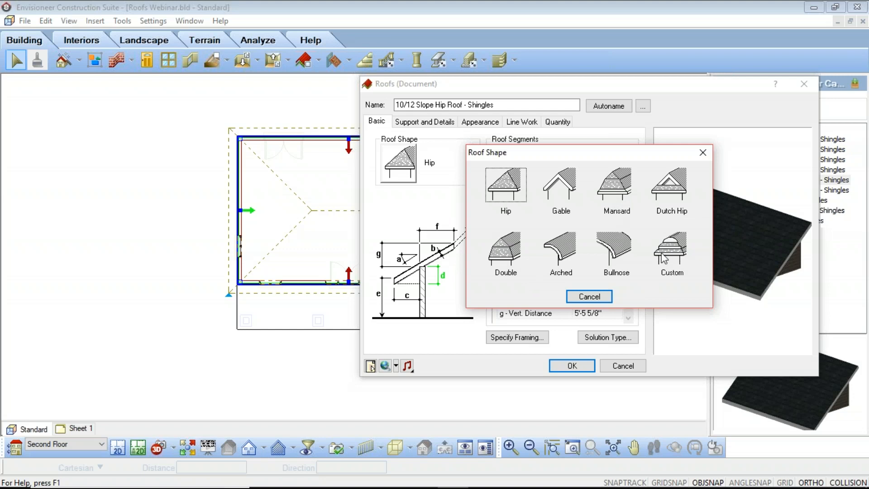
left_click(565, 178)
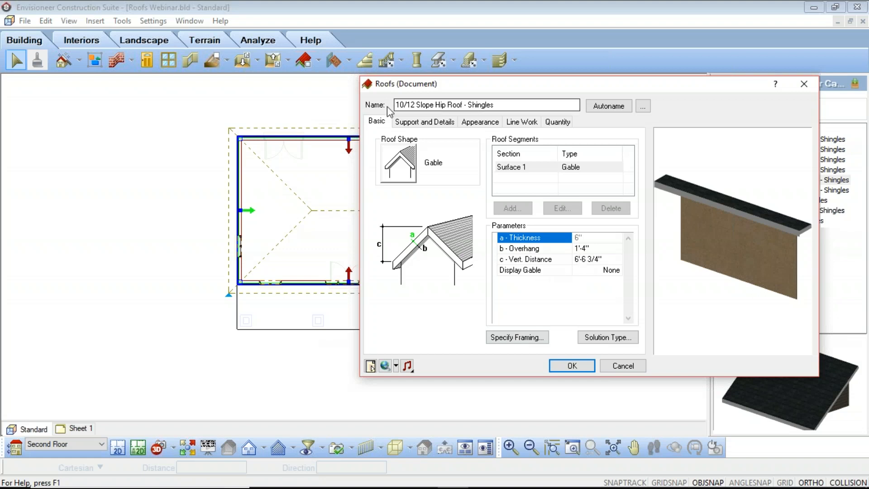
Try Truss as the roof's support type and return it to Rafter
left_click(433, 122)
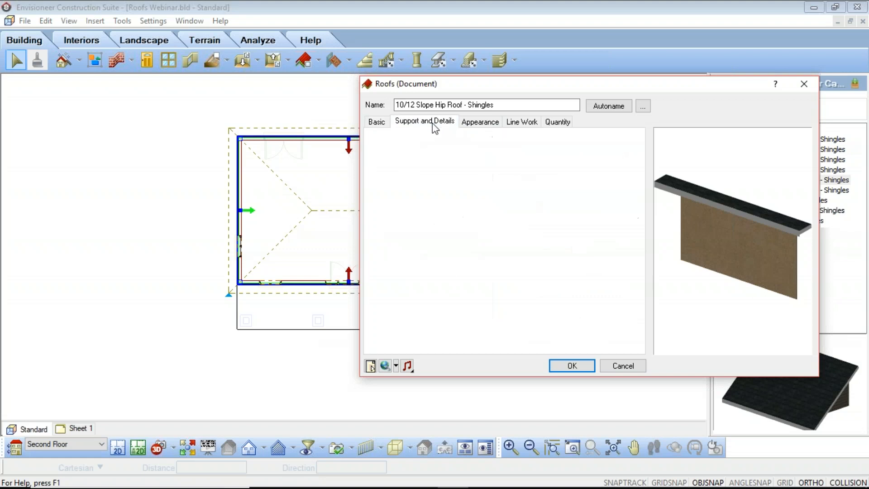
left_click(430, 261)
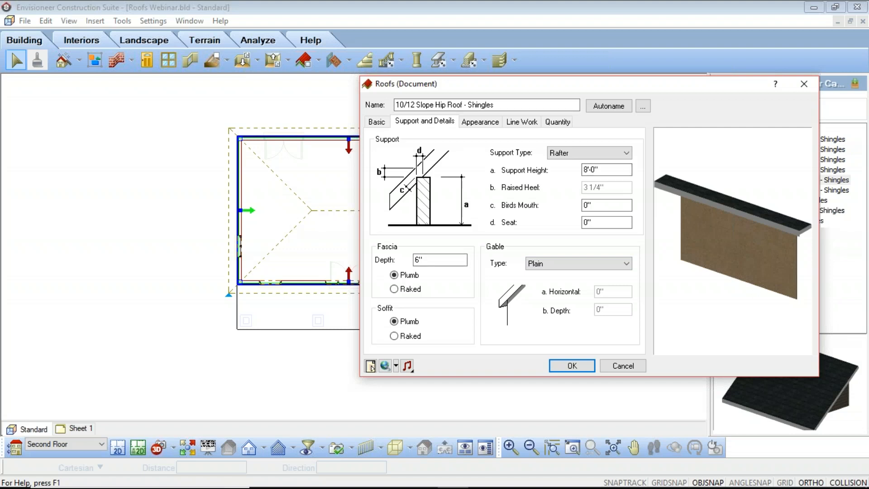
left_click(627, 153)
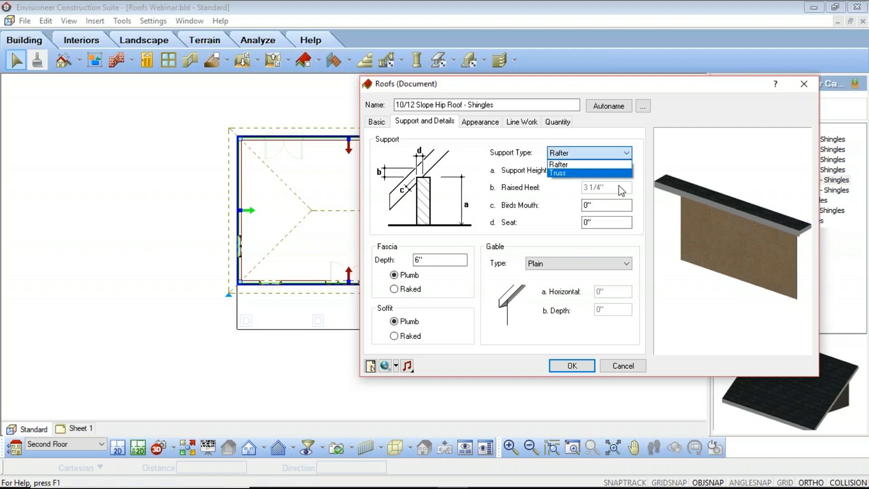
left_click(562, 173)
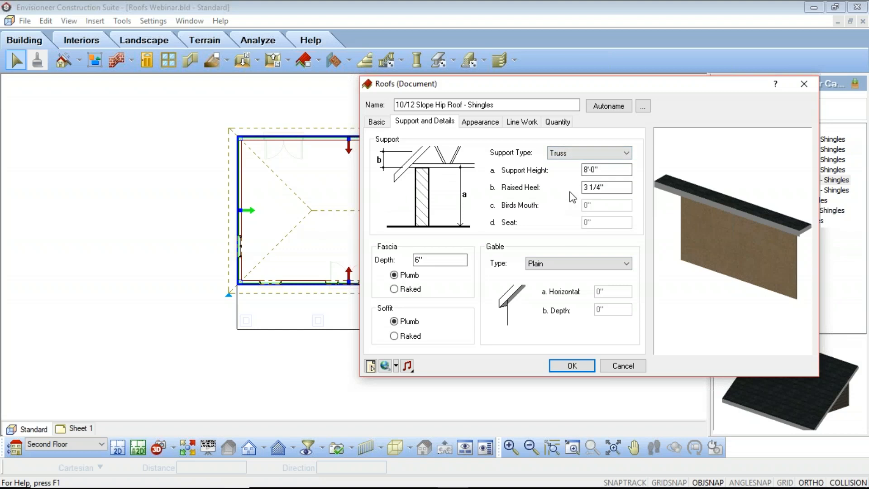
left_click(634, 154)
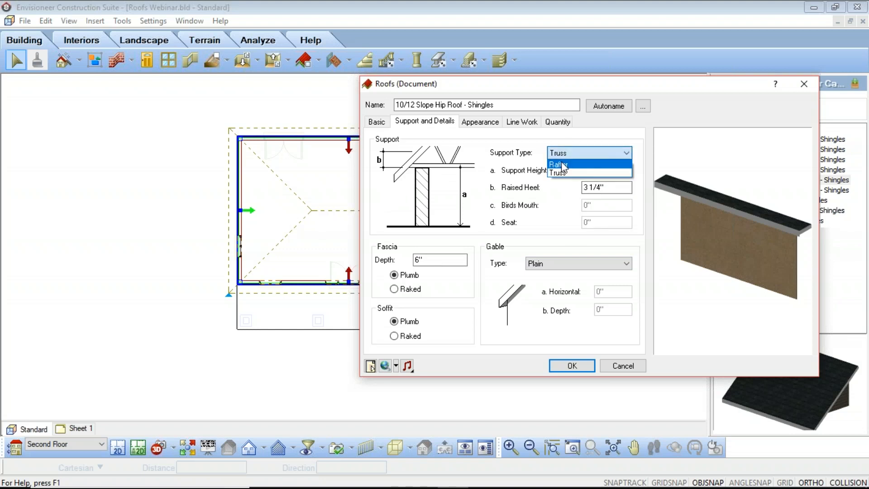
left_click(634, 166)
left_click(588, 170)
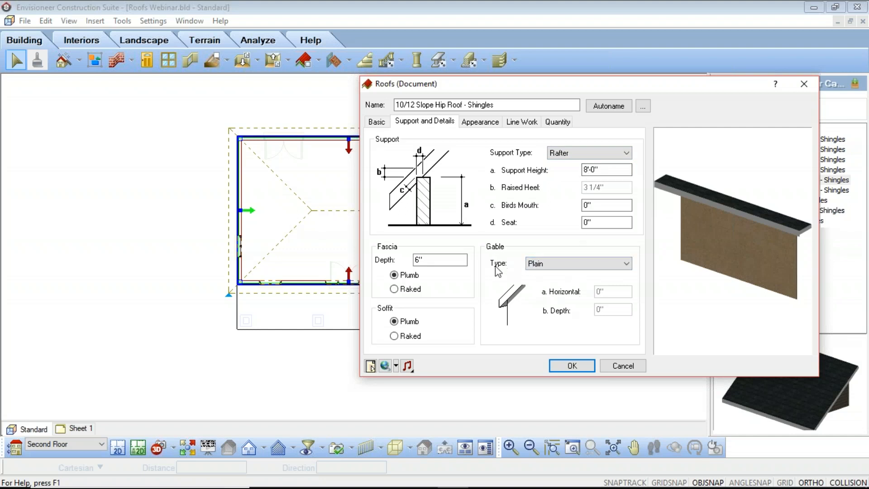
Set the gable type to Squared with a horizontal distance of 6"
left_click(627, 263)
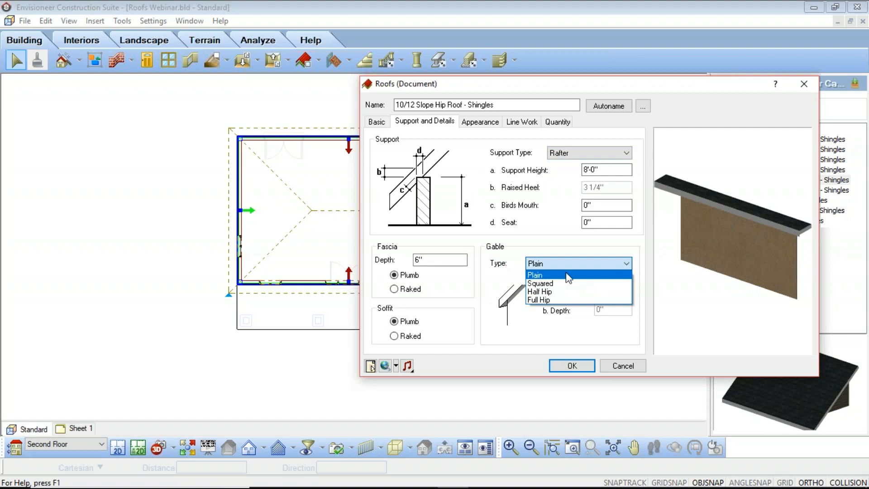
left_click(576, 283)
double_click(607, 292)
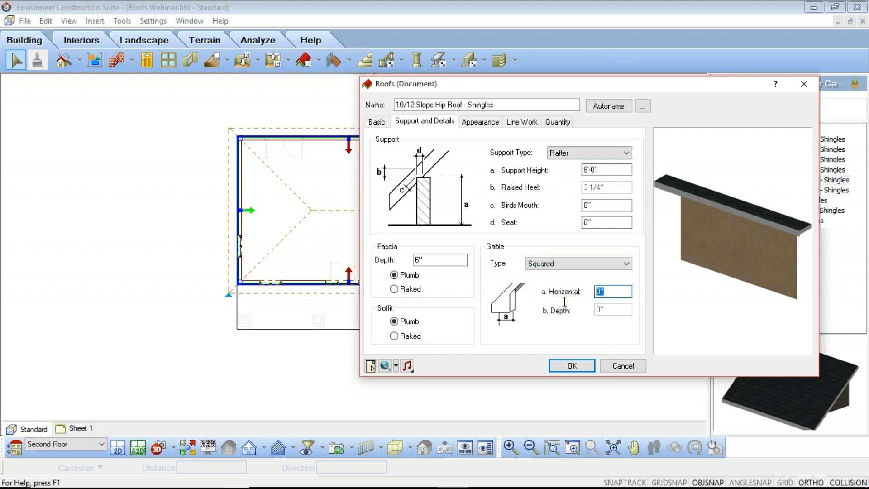
type("6")
Try displaying the gable as a Surface and check the material assigned to the Gable End
left_click(378, 121)
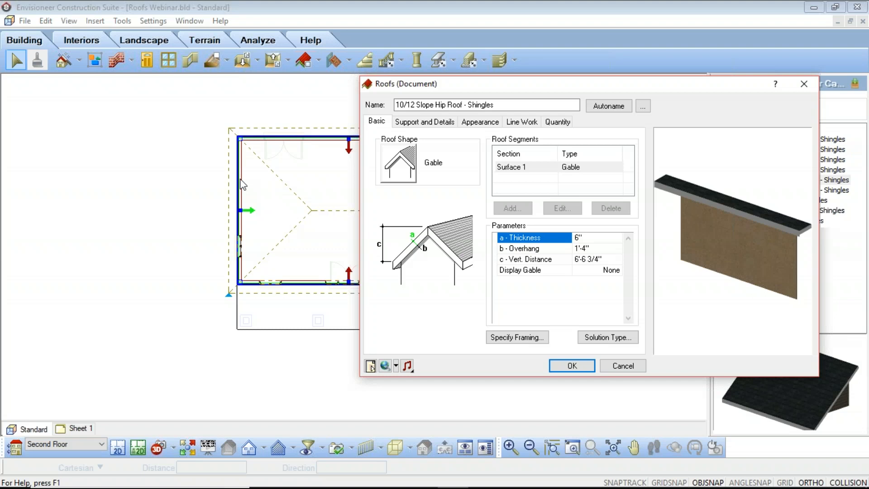
left_click(611, 272)
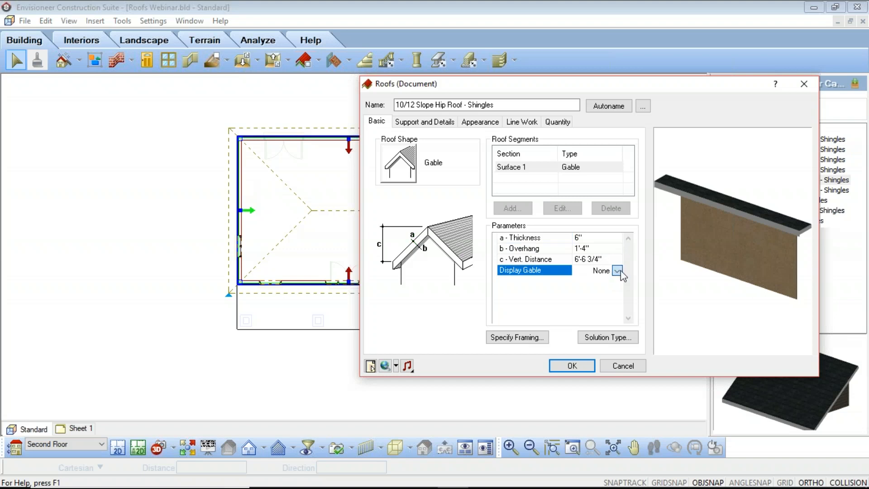
left_click(618, 271)
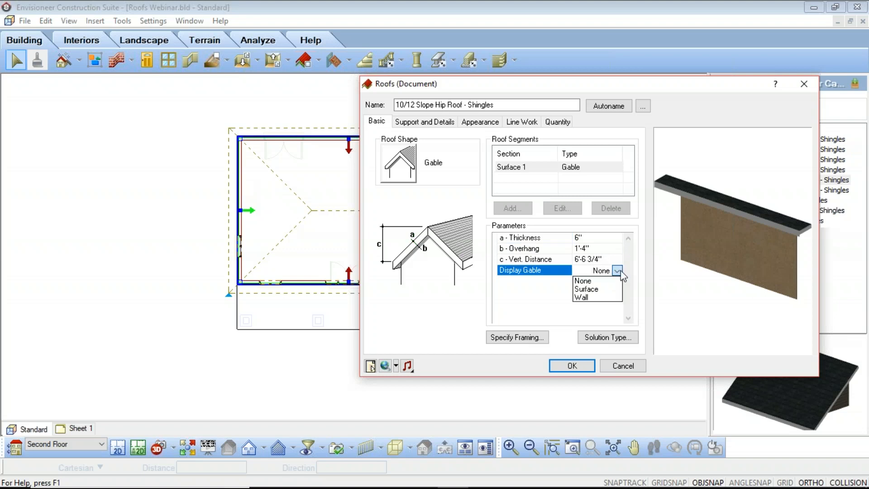
left_click(594, 292)
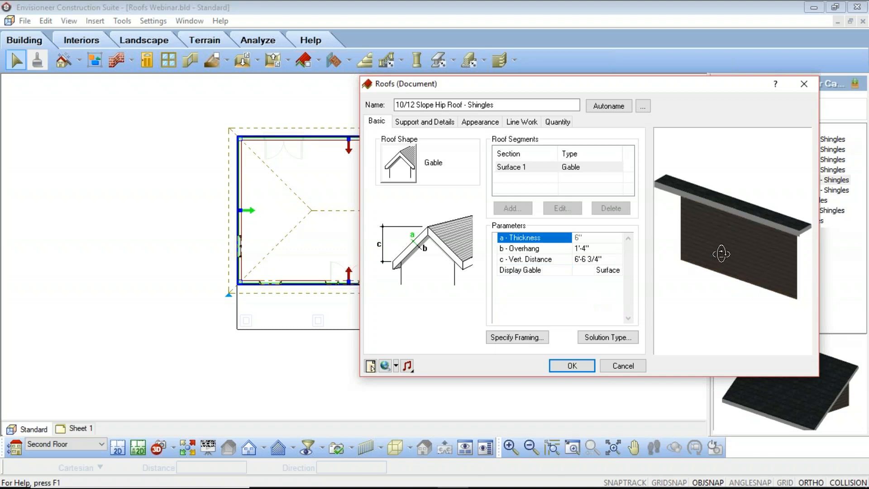
left_click_drag(687, 241, 716, 248)
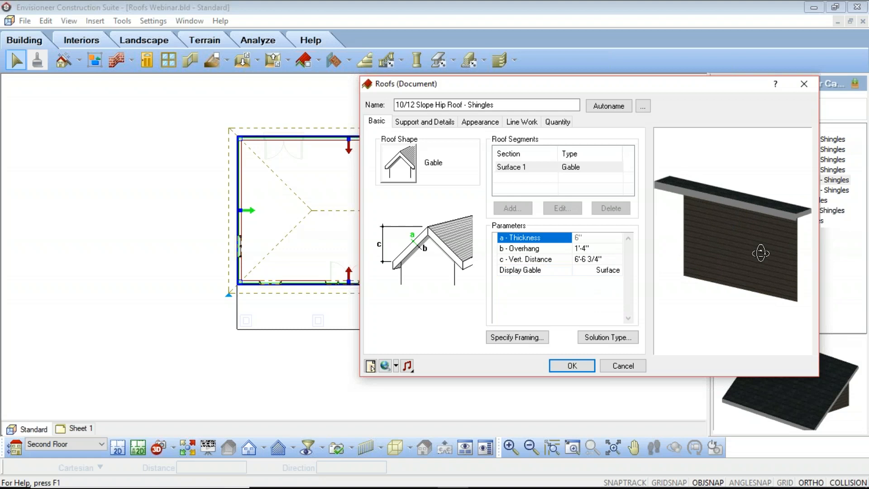
left_click(479, 122)
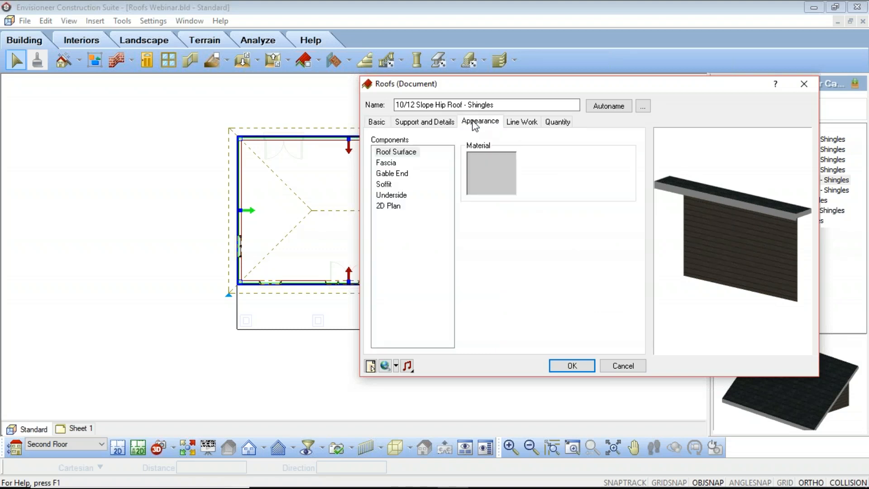
left_click(390, 175)
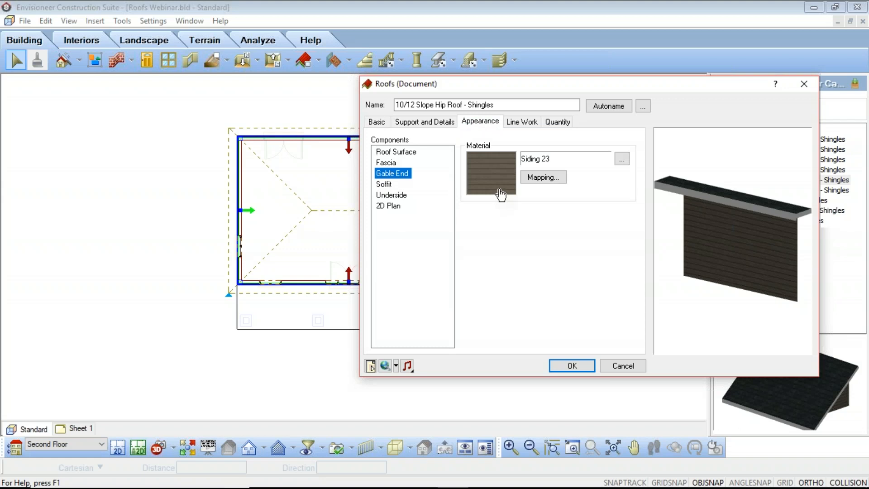
Set the Display Gable parameter of the selected roof edges to Wall
left_click(377, 121)
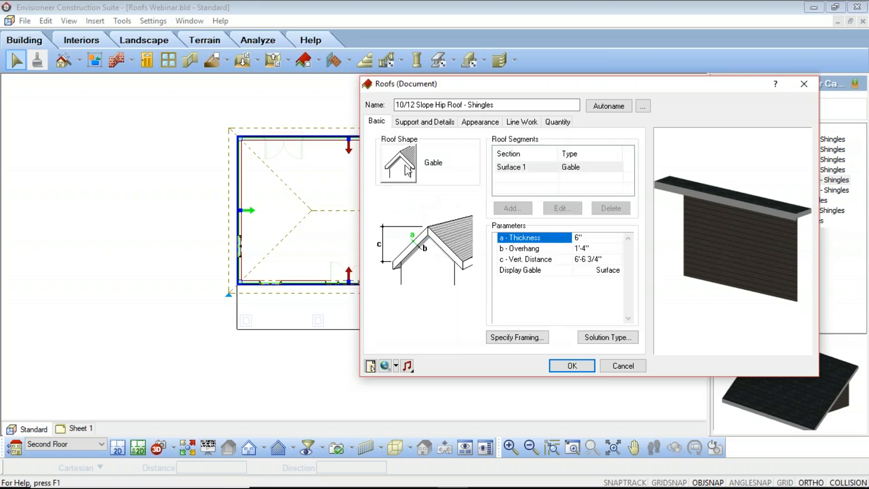
left_click(609, 270)
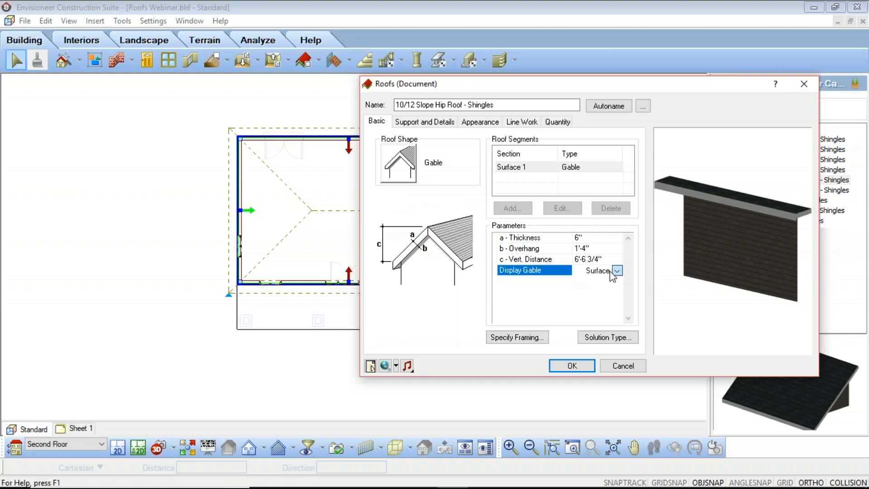
left_click(617, 271)
left_click(582, 297)
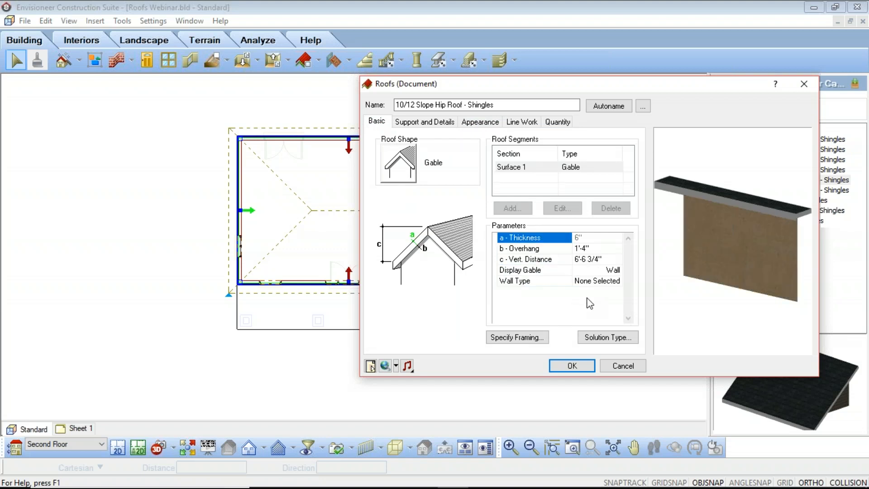
Browse the catalog's wall types available for the gable's Wall Type parameter without choosing one
left_click(597, 281)
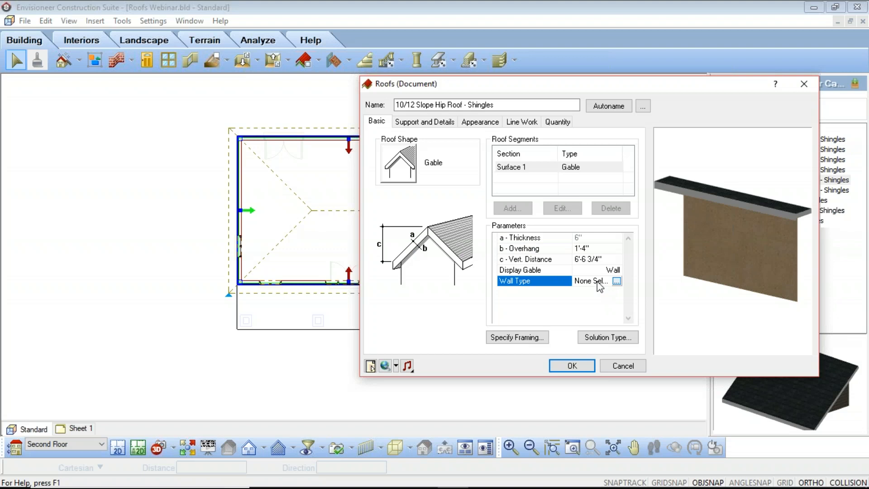
left_click(617, 282)
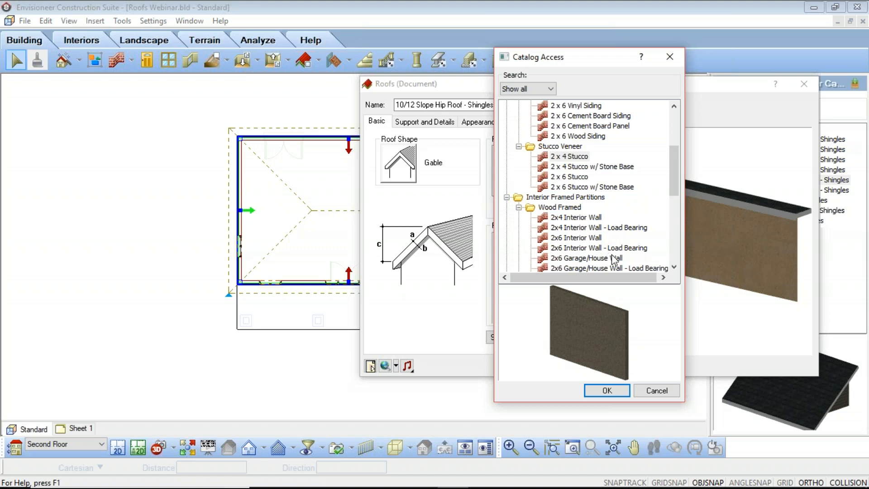
left_click(655, 398)
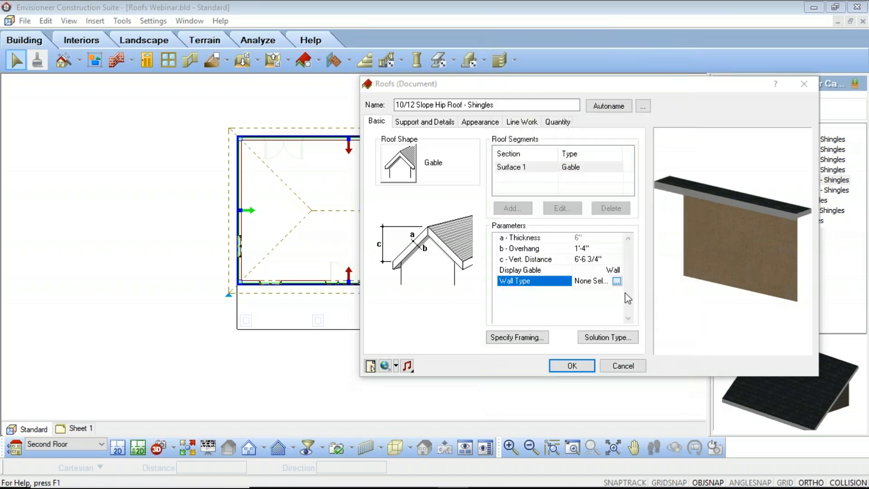
left_click(616, 284)
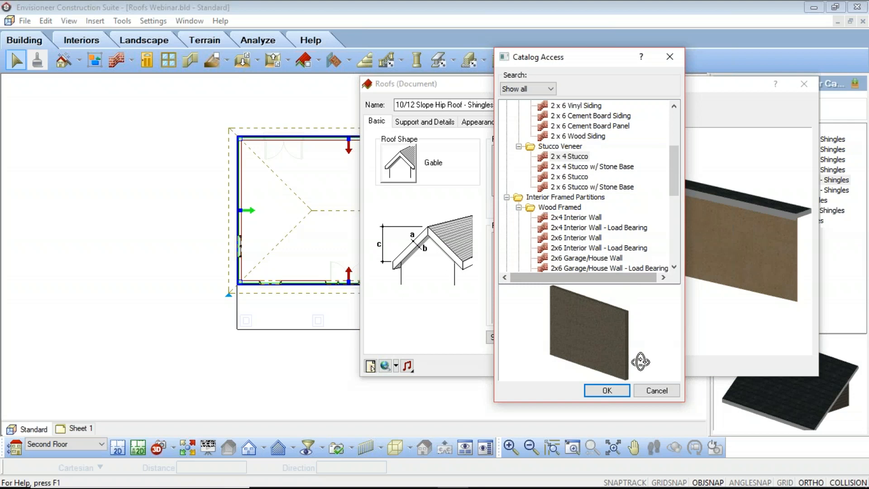
left_click(657, 391)
Set the Display Gable parameter of the selected roof edges to None, apply the roof changes and deselect the roof
left_click(618, 271)
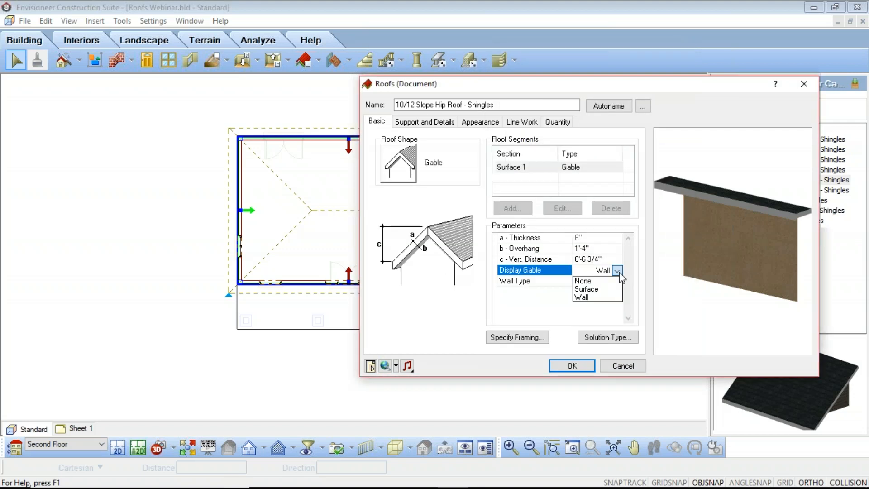
left_click(585, 281)
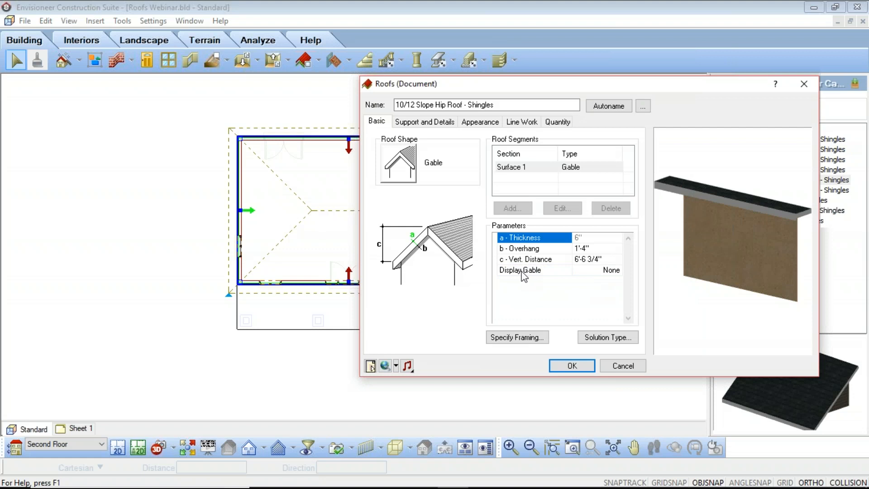
left_click(571, 366)
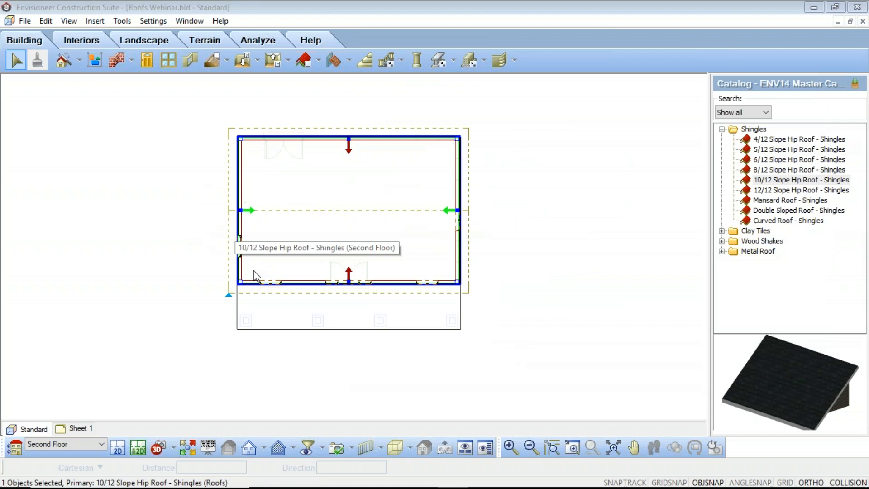
left_click(488, 254)
Show the house in the 3D Perspective view and reposition the camera and its target to examine the gable end and rear
left_click(173, 448)
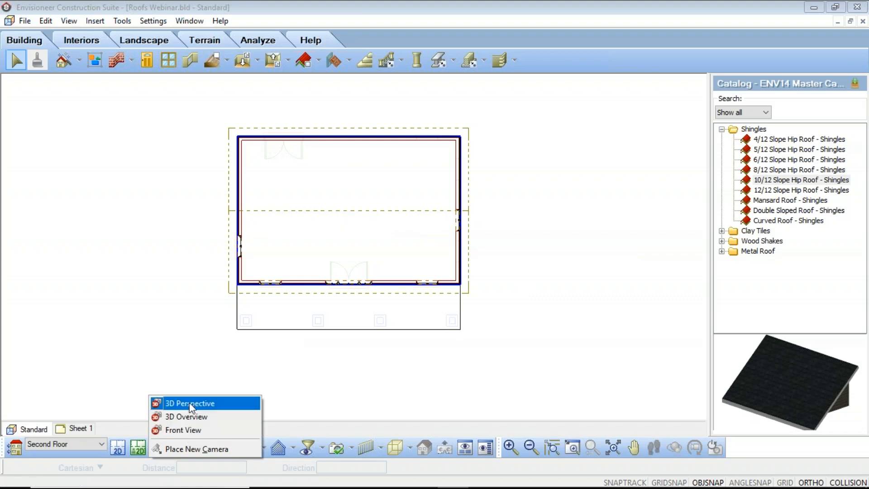
left_click(190, 403)
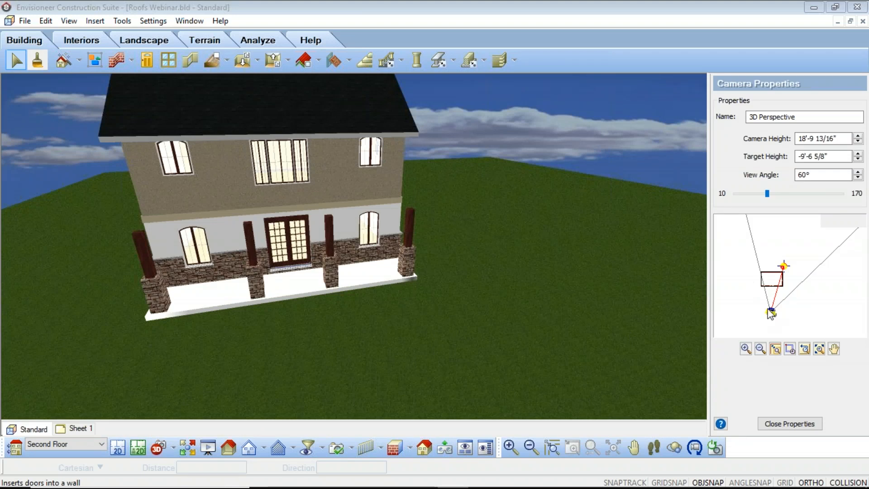
left_click_drag(770, 312, 732, 255)
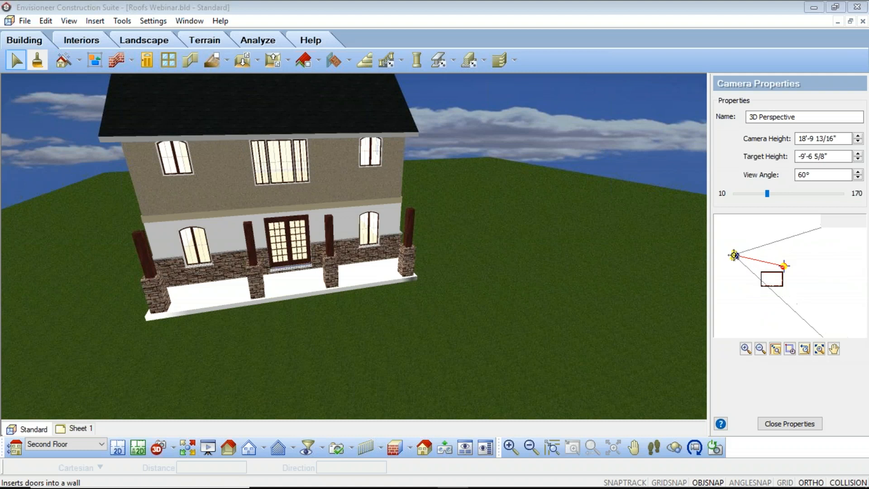
left_click_drag(783, 266, 779, 276)
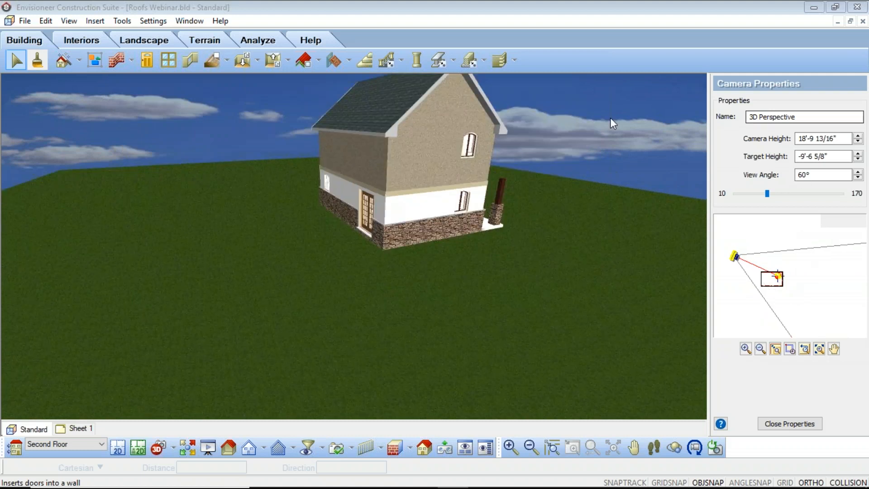
left_click(655, 448)
left_click_drag(433, 235, 446, 95)
left_click(695, 448)
left_click_drag(537, 351, 523, 177)
Select the second-floor stucco wall at the gable end to inspect its extent under the roof, and deselect it
right_click(371, 203)
left_click(403, 211)
left_click(396, 219)
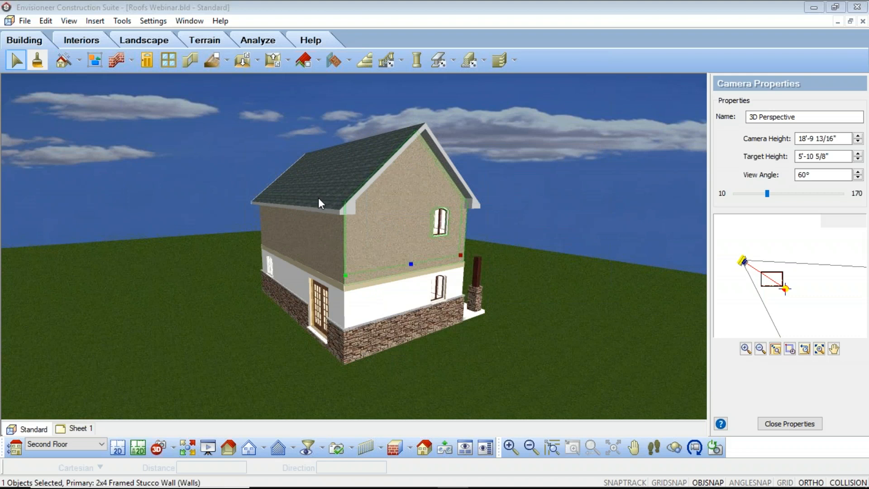
left_click(213, 169)
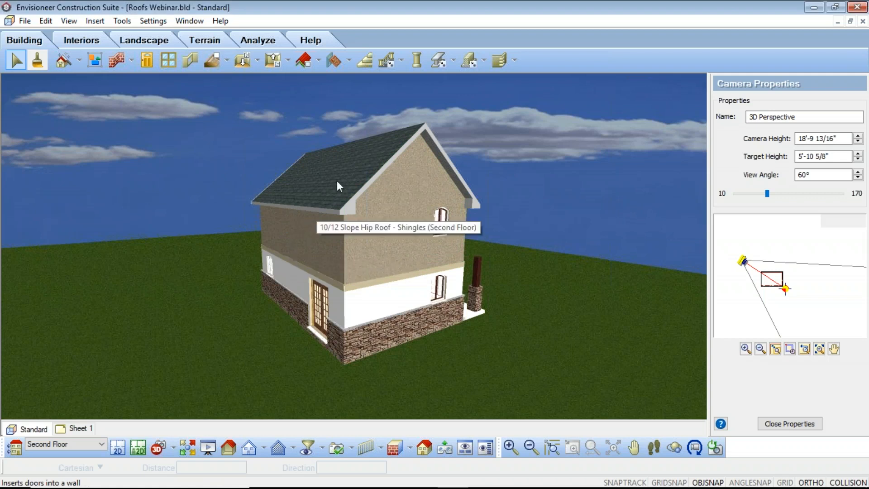
Set the Support Height of the roof's rear edge to 11" in the 2D plan and check the roof in the 3D Perspective view
left_click(117, 449)
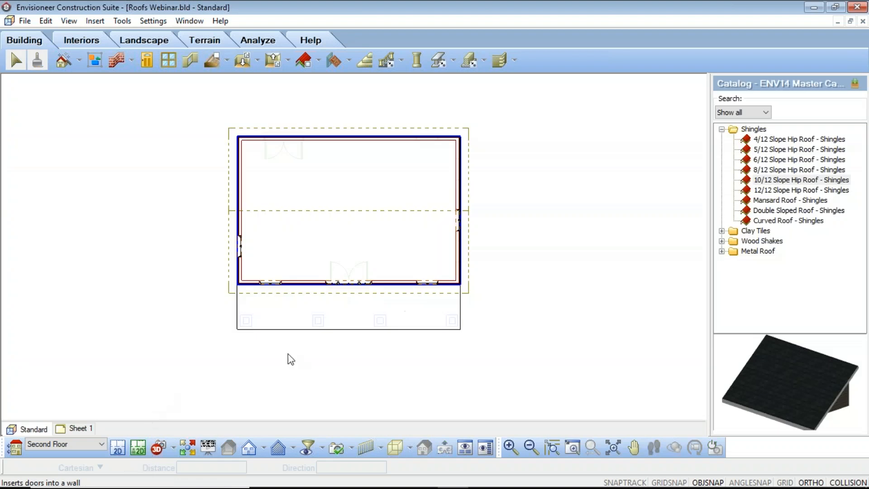
left_click(354, 131)
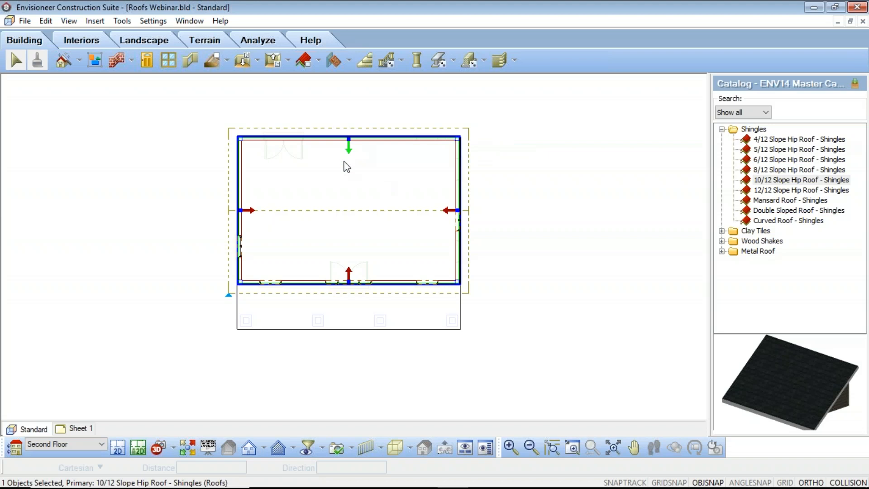
right_click(361, 137)
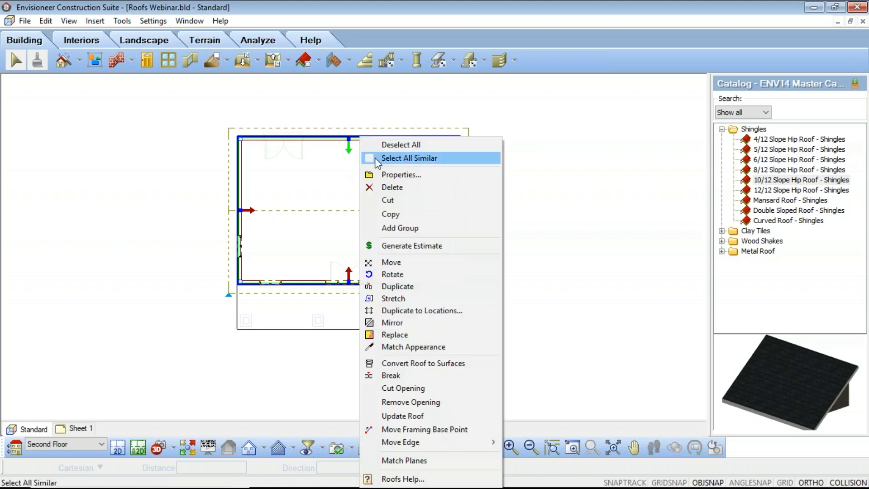
left_click(395, 178)
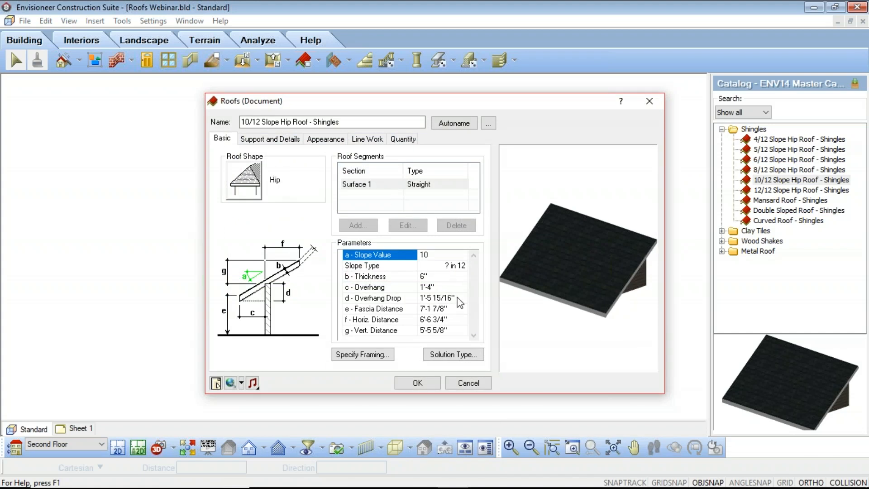
left_click(281, 141)
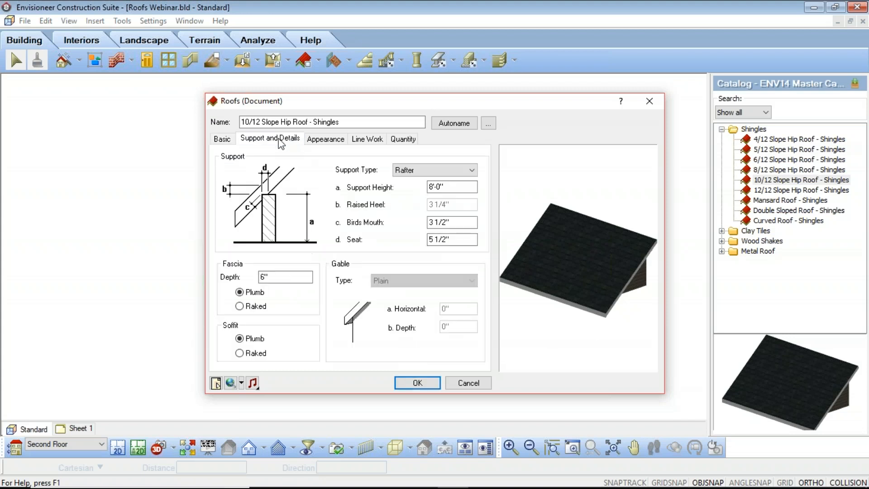
left_click(447, 188)
left_click_drag(451, 187, 374, 183)
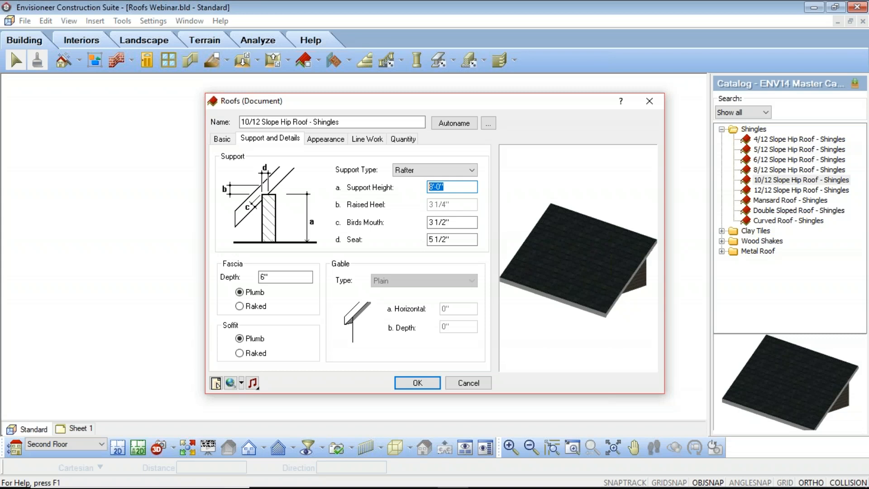
type("11")
left_click(428, 385)
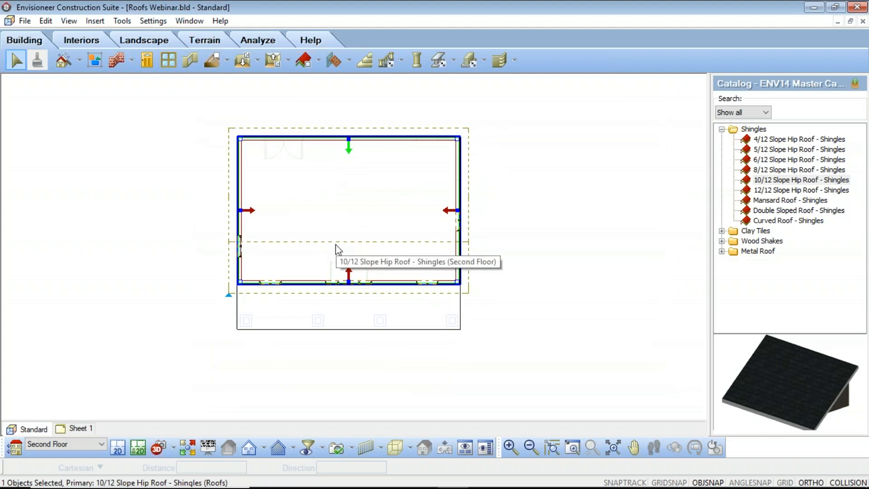
left_click(158, 447)
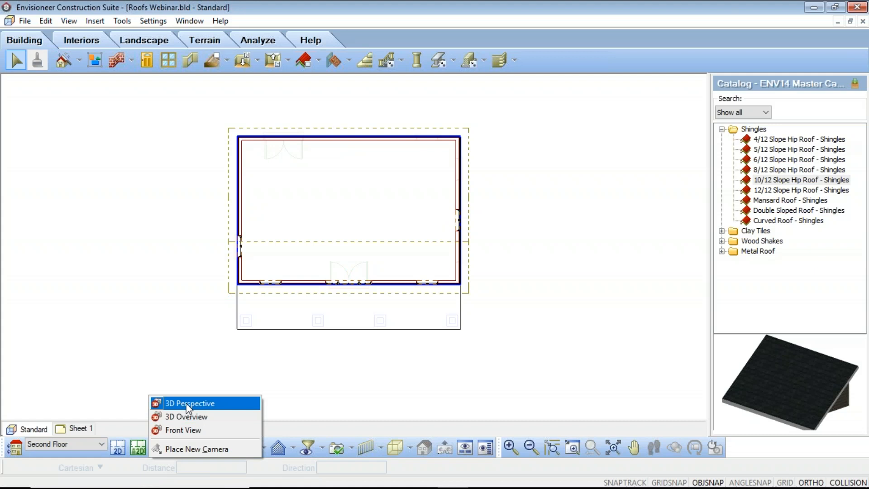
left_click(186, 403)
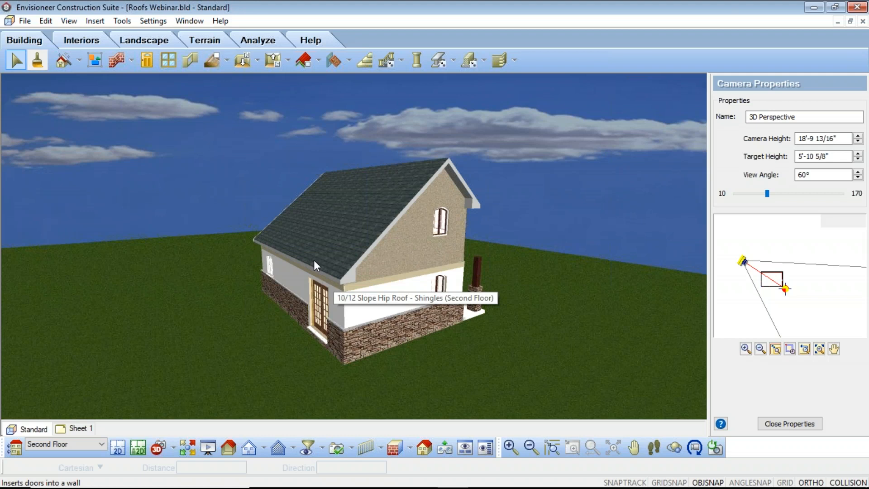
Draw a vertical layout line in the 2D plan from the rear wall's midpoint to just short of the roof ridge
left_click(117, 448)
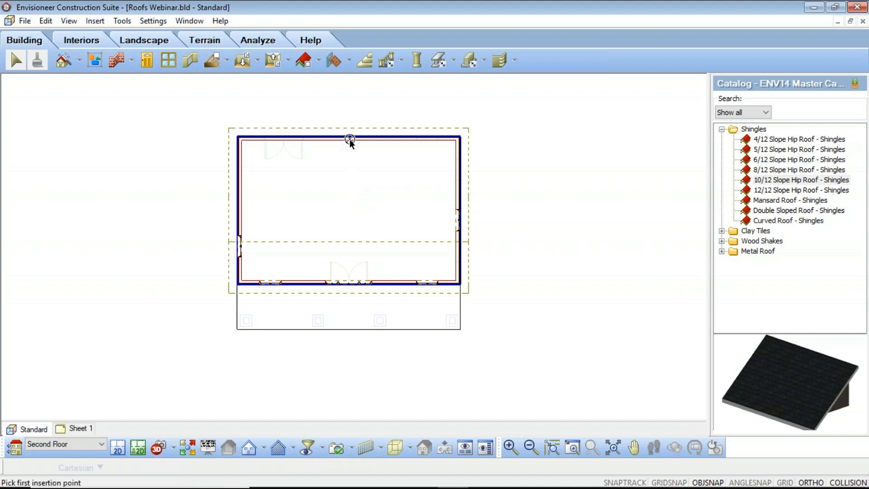
left_click(350, 140)
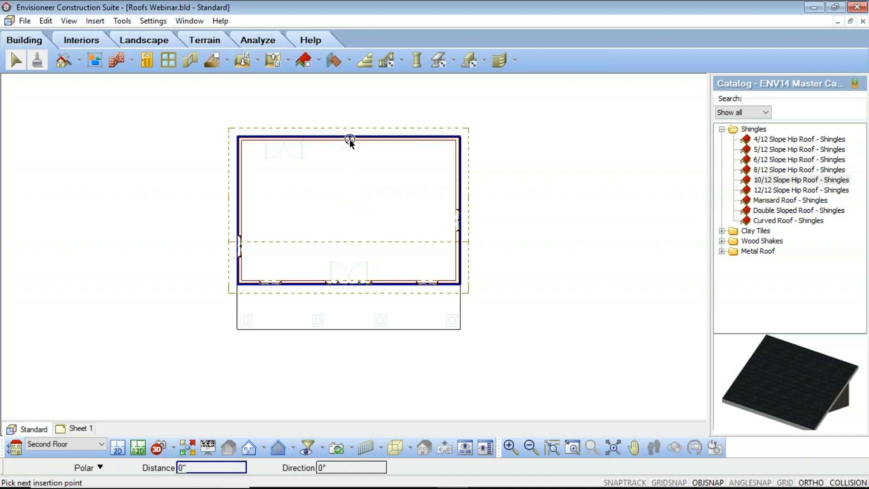
left_click(363, 237)
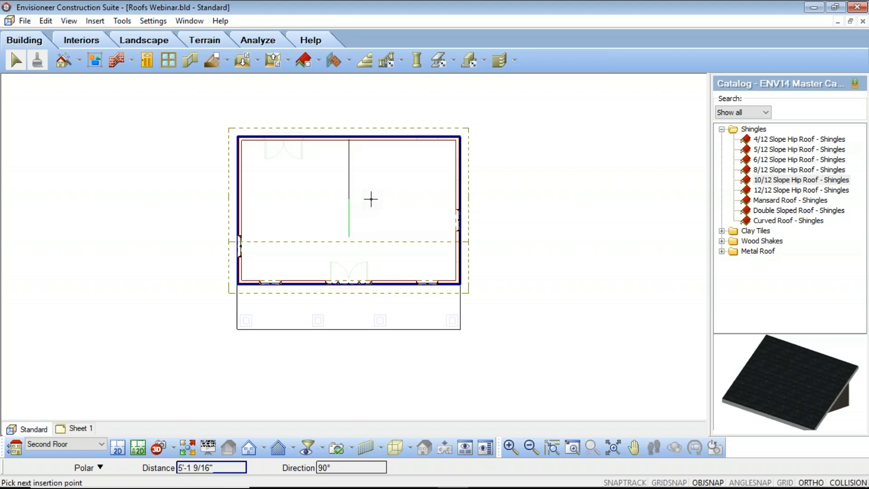
right_click(370, 199)
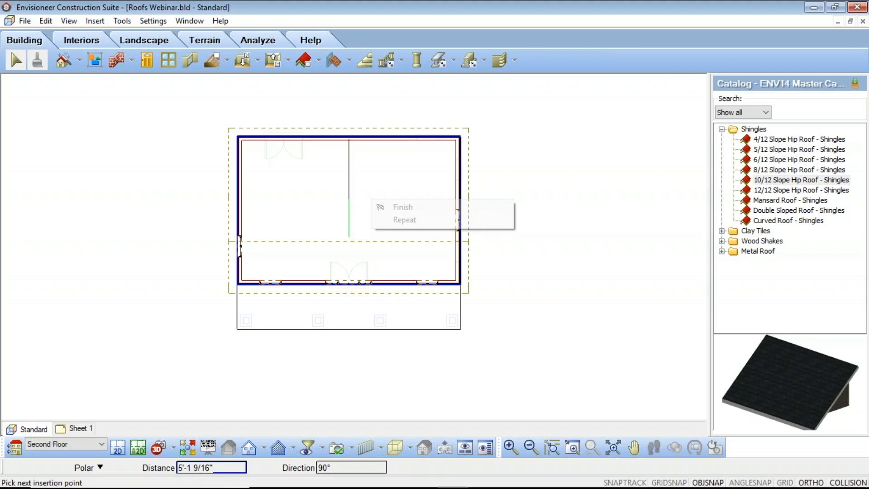
left_click(400, 206)
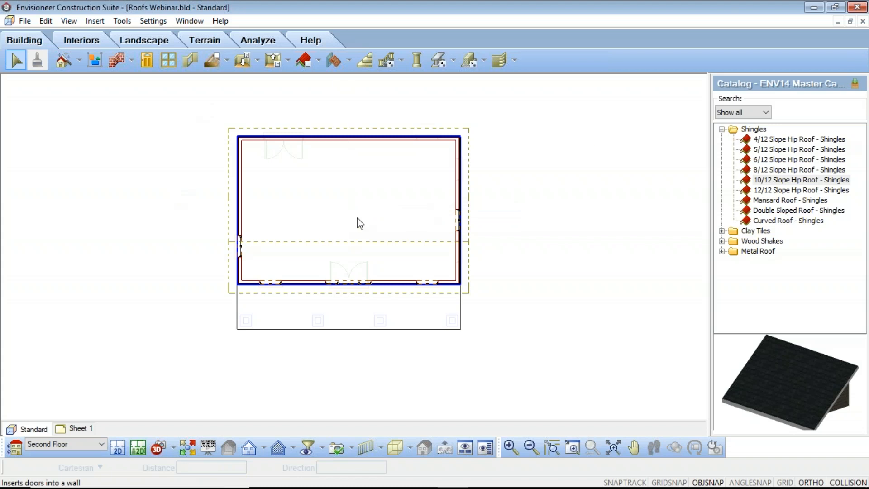
Offset one copy of the centre layout line 9' toward the left side of the house
left_click(348, 199)
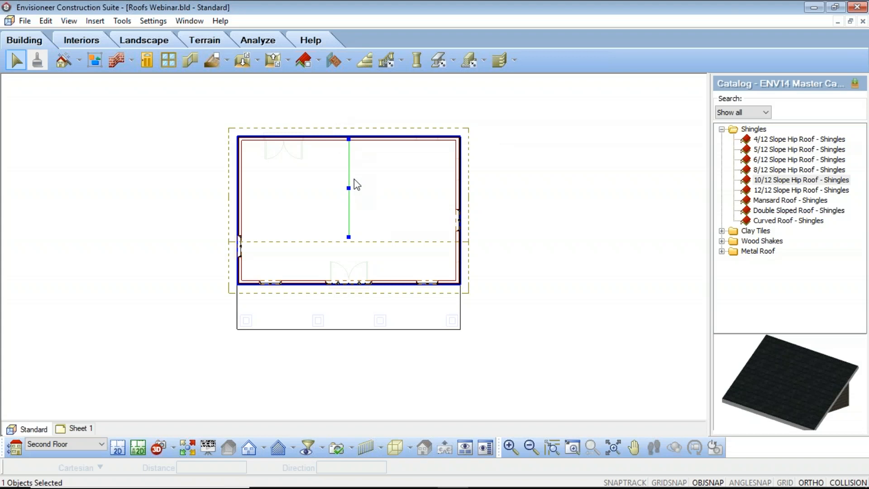
right_click(360, 210)
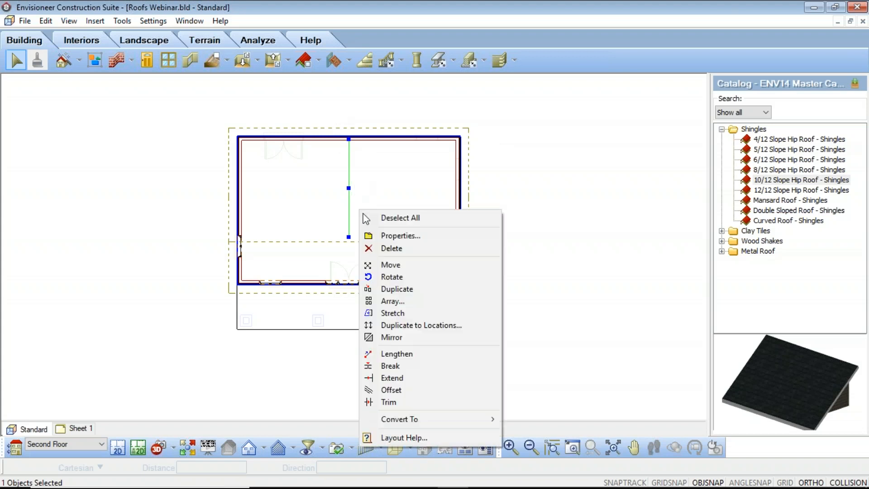
left_click(391, 390)
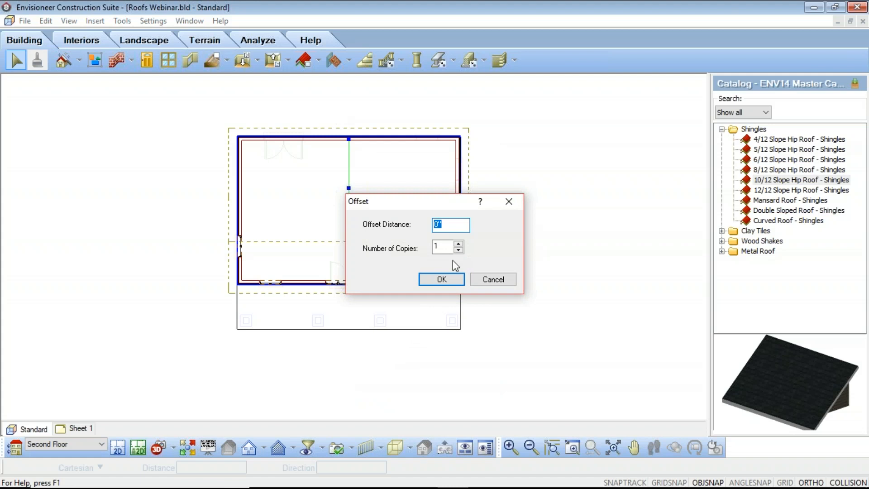
type("9")
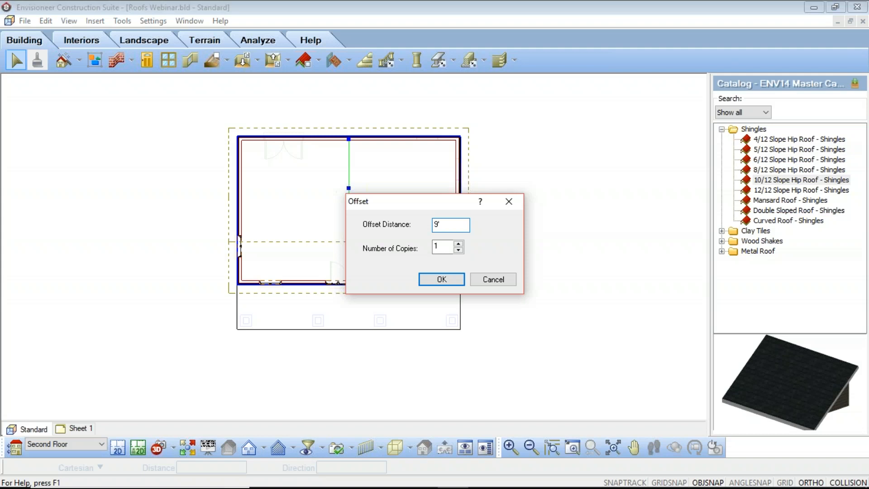
left_click(443, 281)
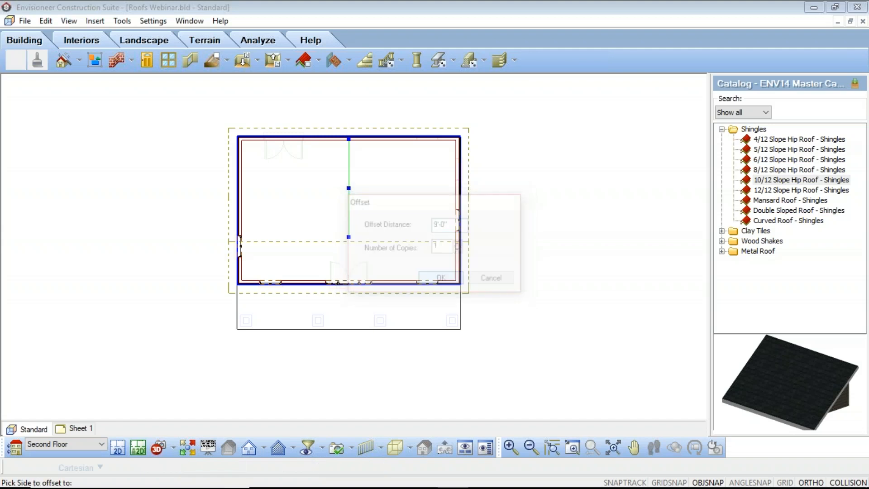
left_click(291, 189)
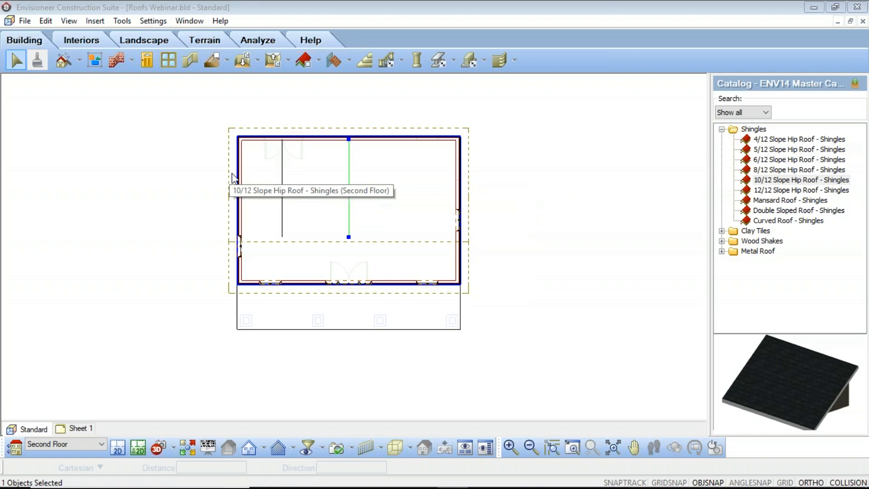
Offset one copy of the centre layout line 9' toward the right side of the house
right_click(370, 202)
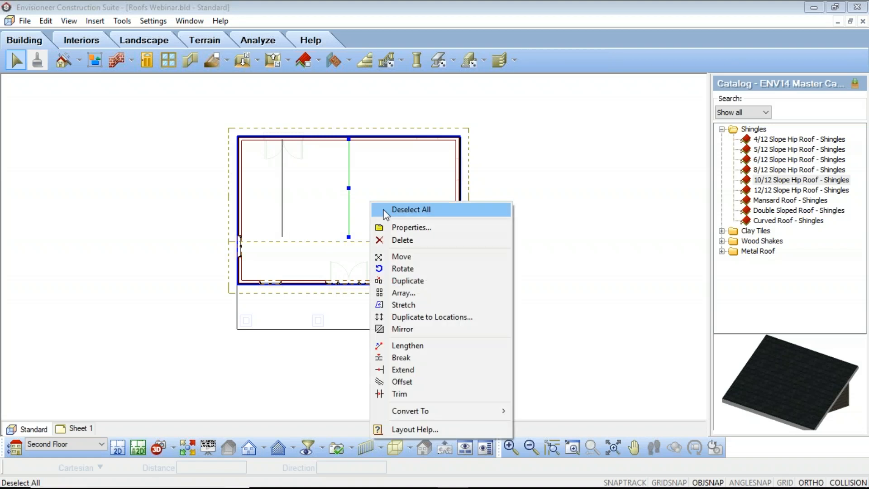
left_click(403, 381)
type("9'")
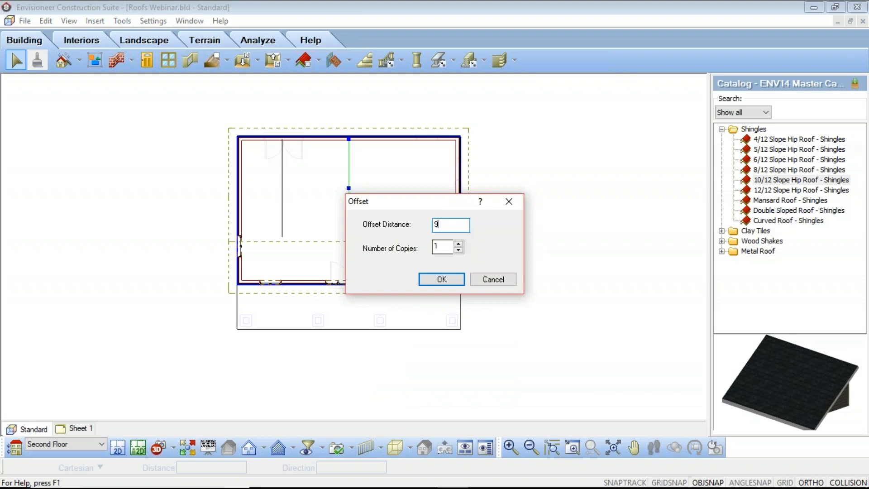
left_click(442, 280)
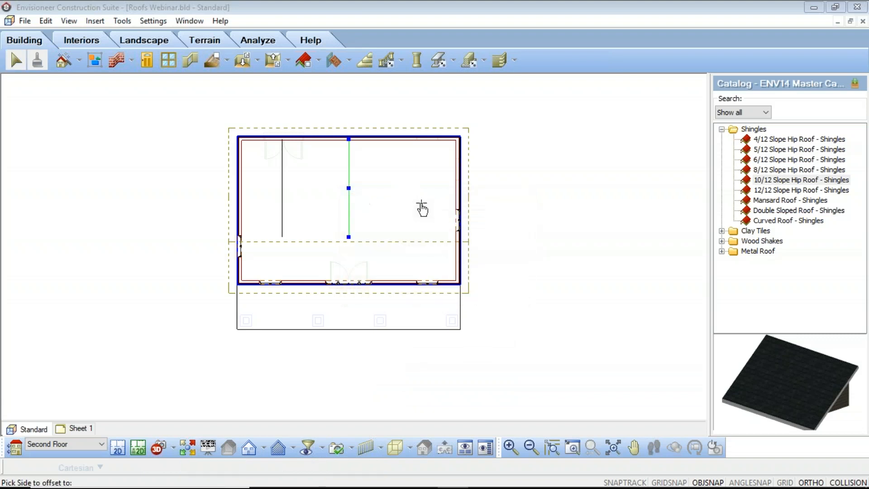
left_click(412, 194)
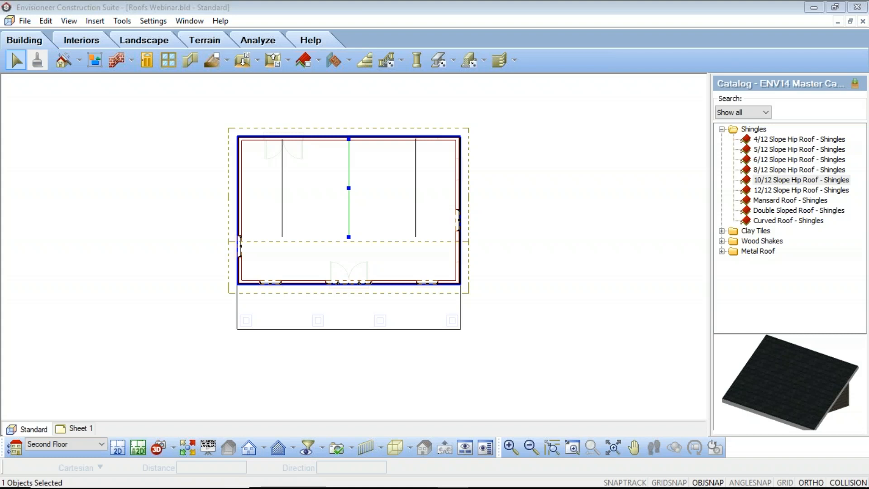
key("Escape")
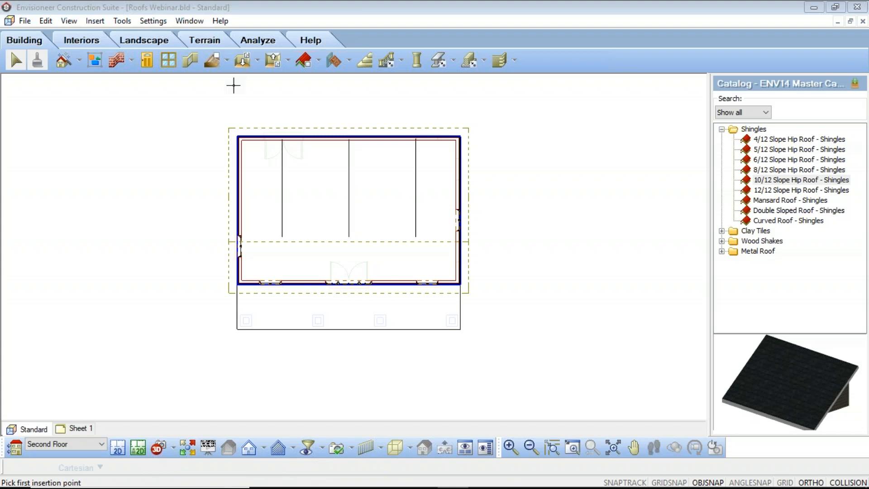
Draw a horizontal layout line about 39' long from the house's rear left corner along the rear wall, extending past the right wall
left_click(240, 139)
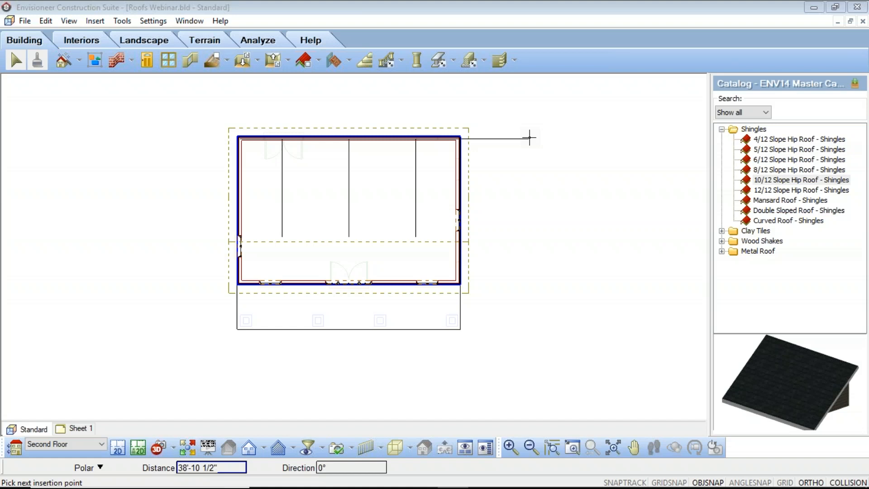
left_click(528, 138)
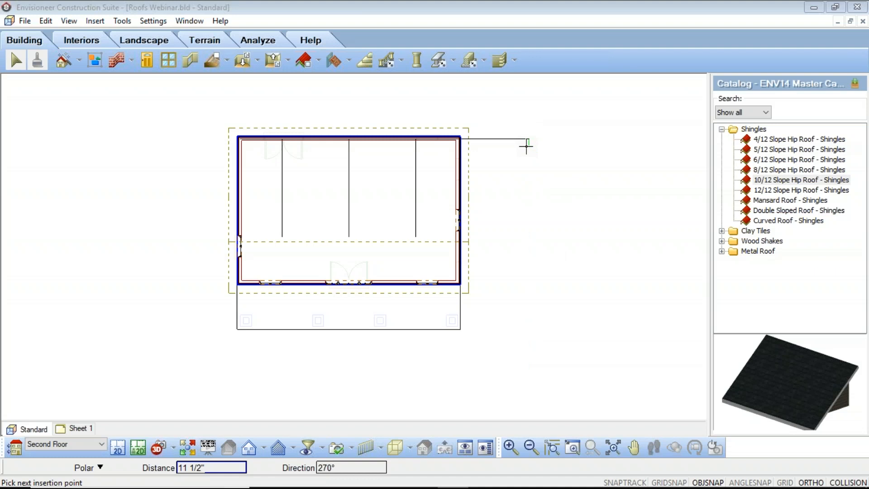
right_click(526, 146)
left_click(556, 155)
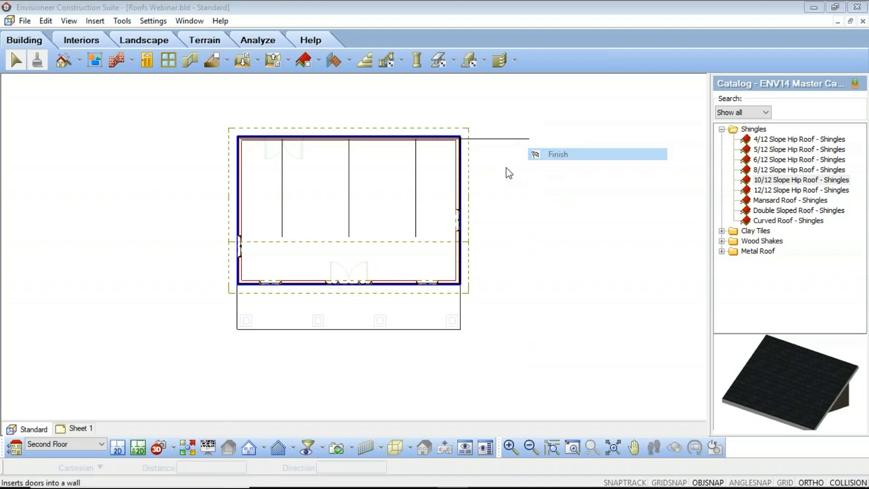
Offset one copy of the horizontal rear-wall layout line 2' toward the inside of the house
left_click(499, 139)
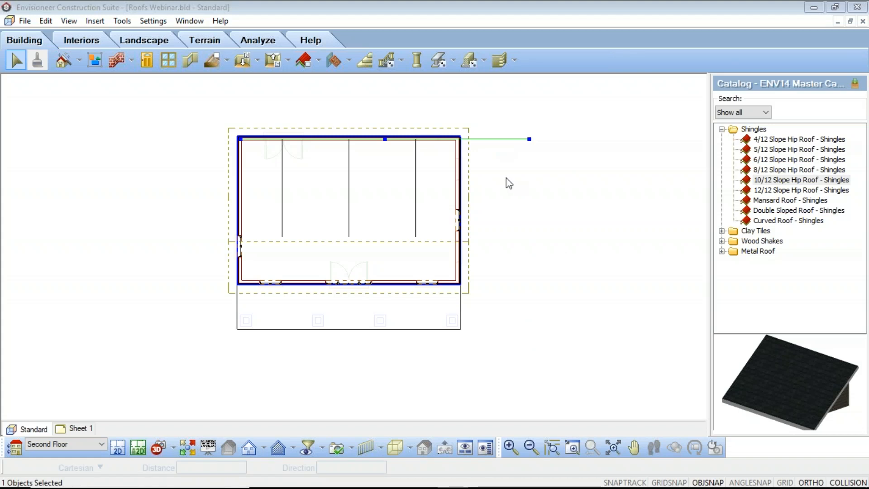
right_click(503, 149)
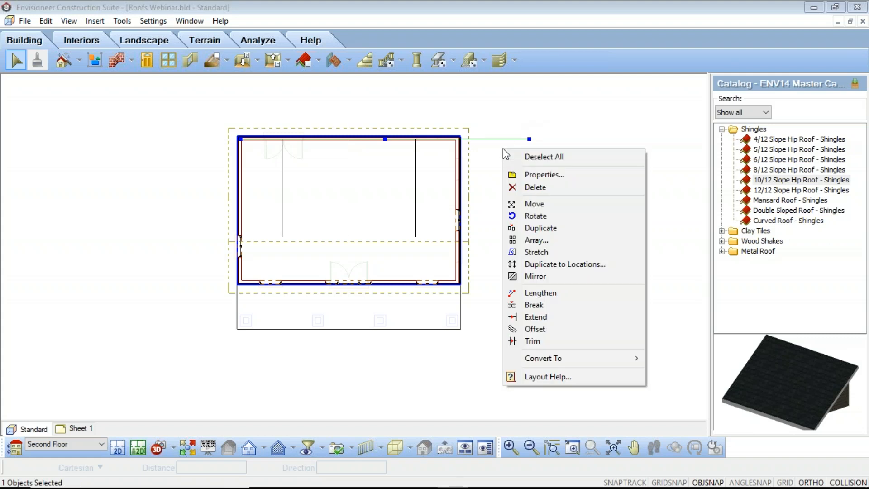
left_click(535, 329)
type("2")
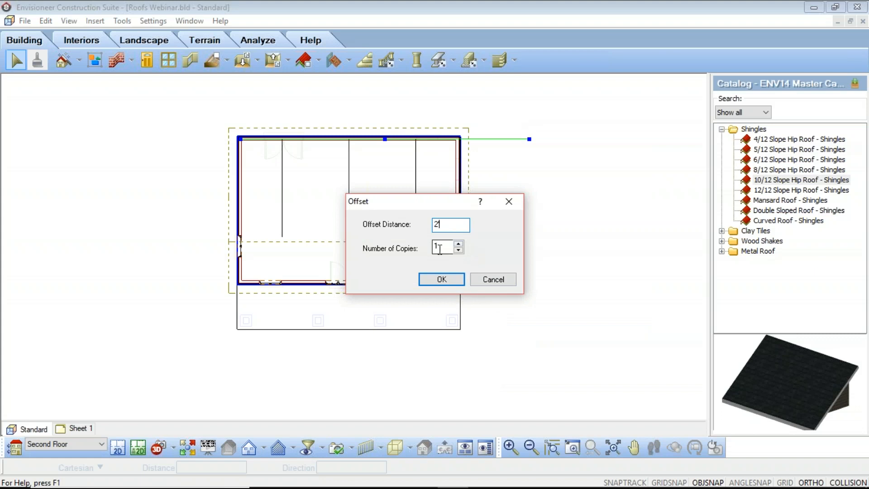
left_click(441, 281)
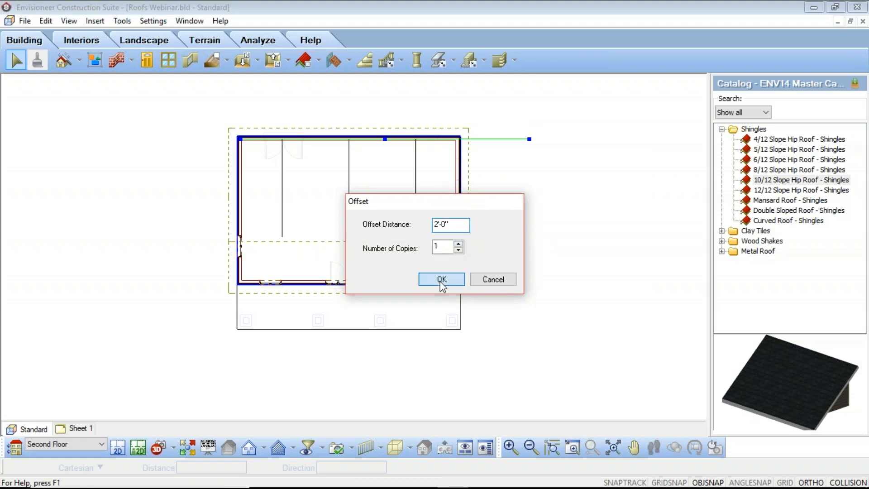
left_click(380, 182)
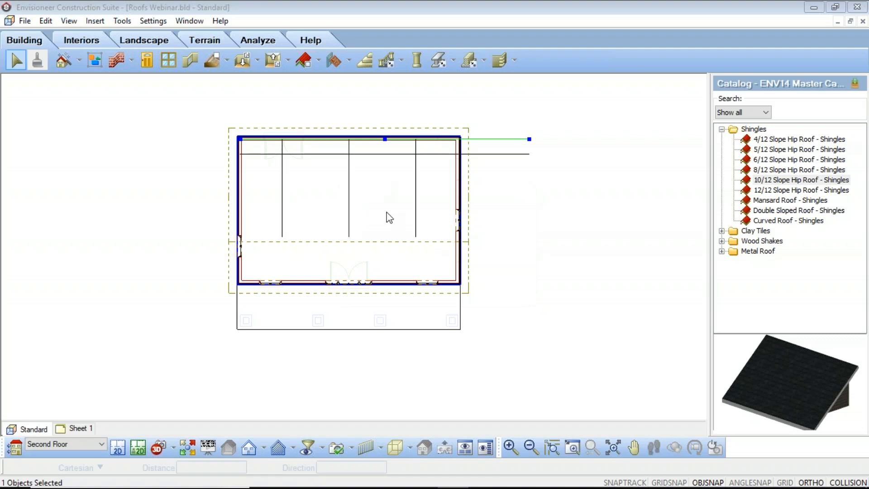
left_click(541, 195)
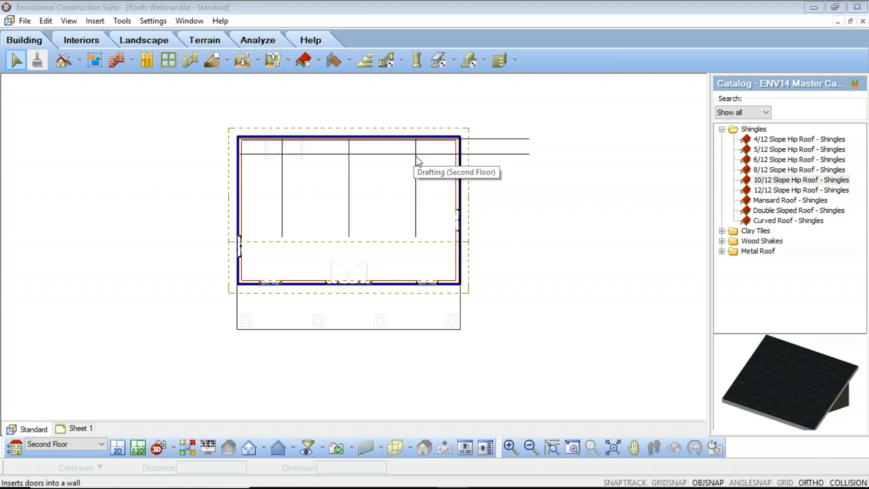
Start a dormer roof and assign it the 4/12 Slope Hip Roof - Shingles type
left_click(516, 141)
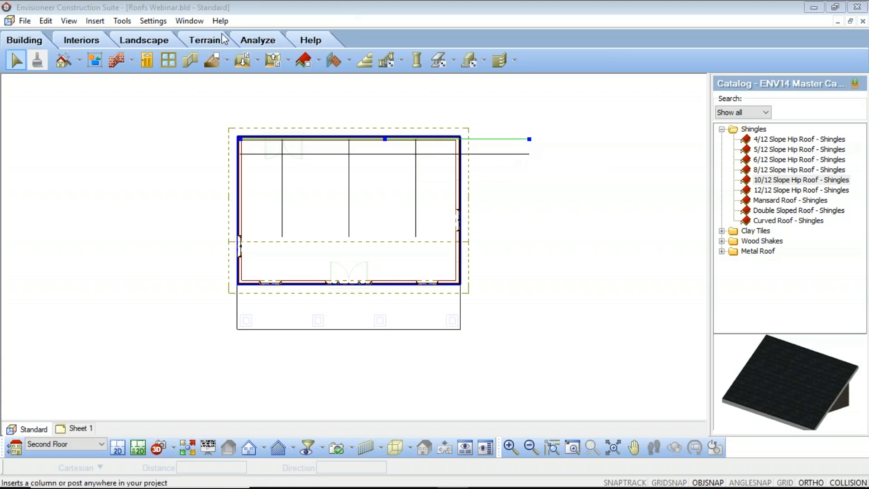
left_click(318, 62)
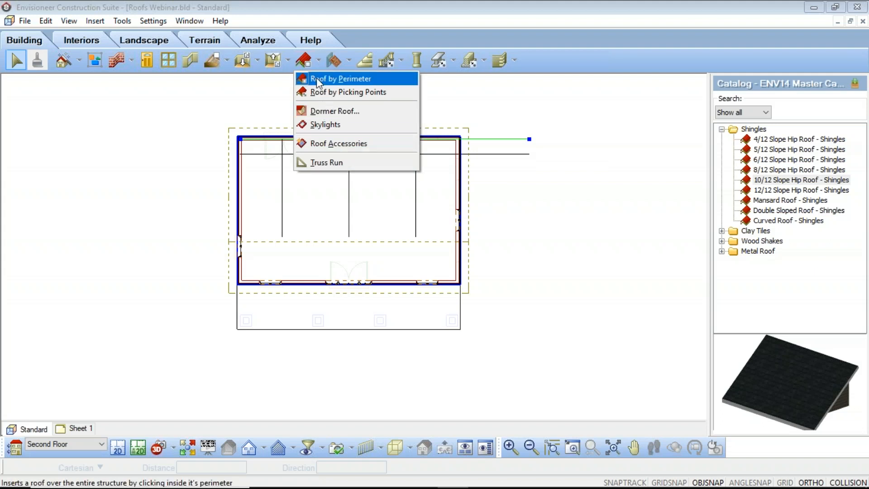
left_click(105, 21)
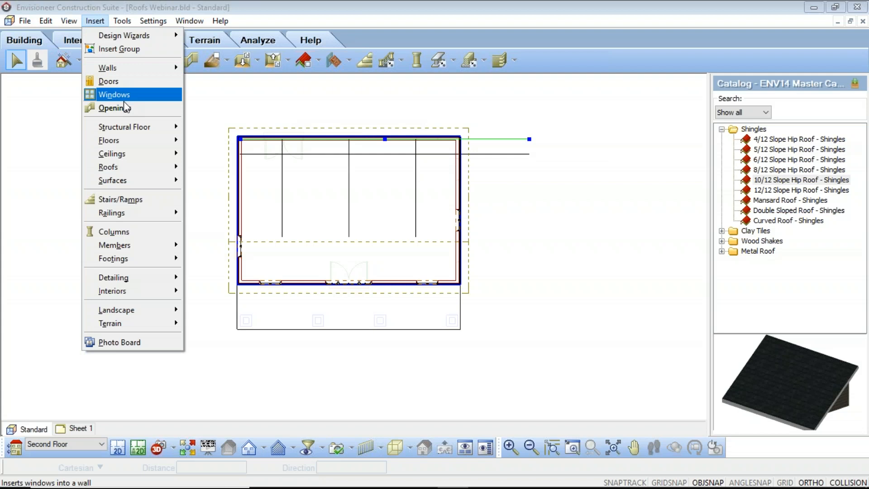
mouse_move(122, 176)
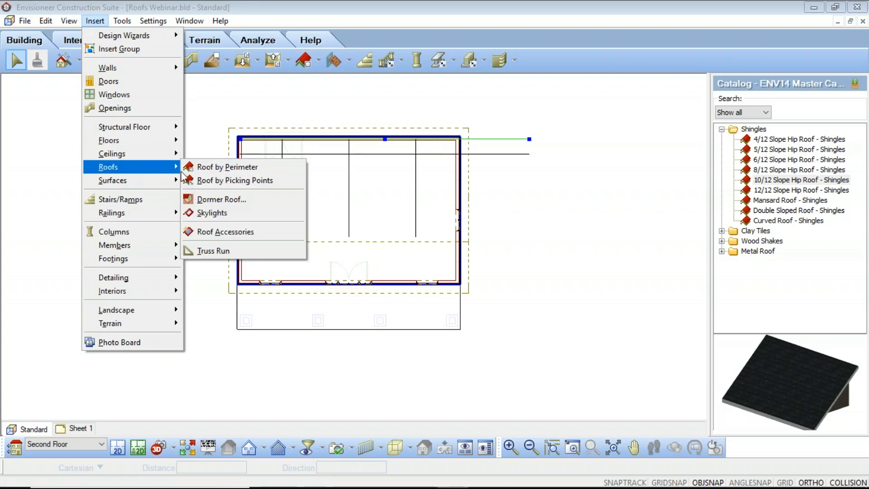
left_click(207, 199)
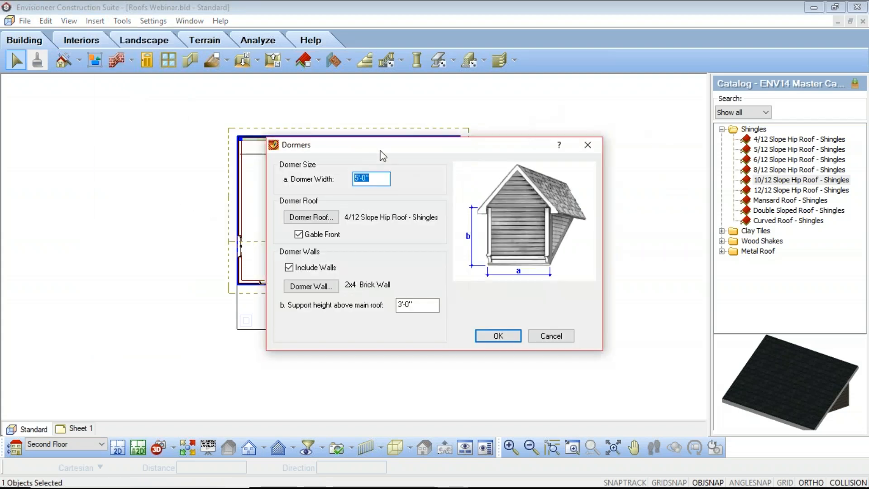
left_click_drag(374, 145, 547, 112)
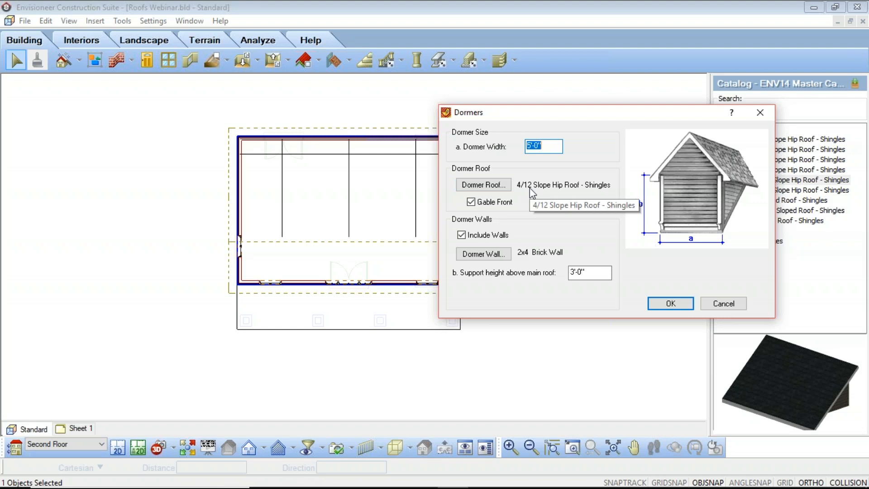
left_click(492, 185)
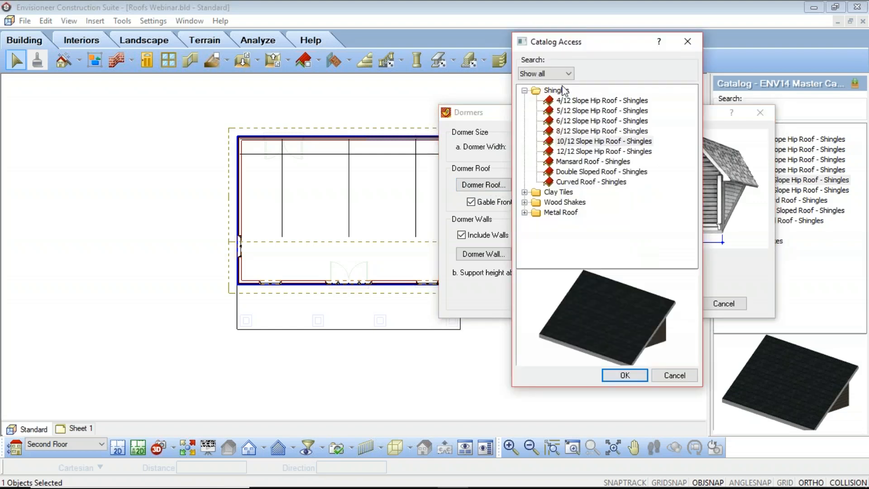
left_click(577, 102)
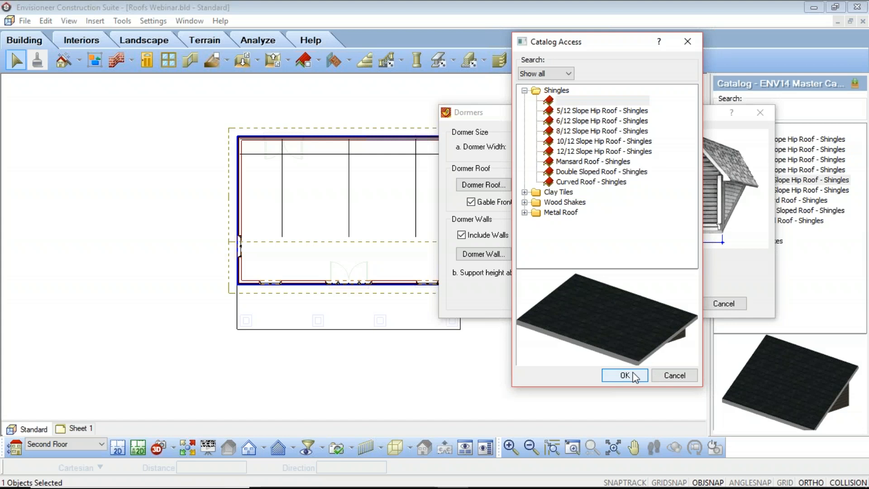
left_click(631, 375)
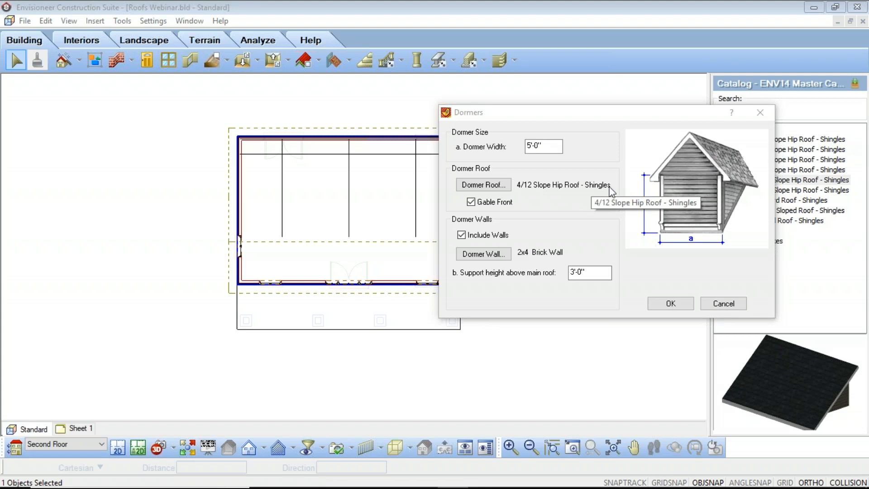
left_click(397, 185)
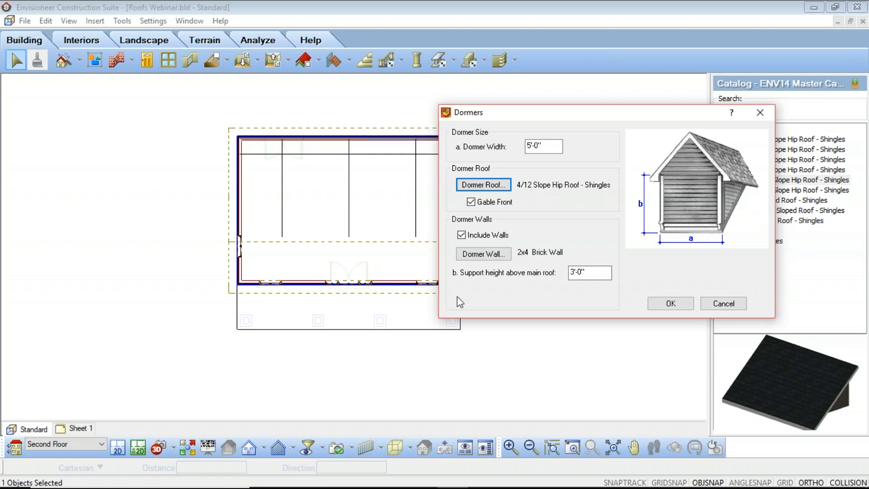
Choose 2 x 4 Stucco for the dormer walls and accept the dormer settings with a 5'-0" width, gable front and 3'-0" support height
left_click(473, 255)
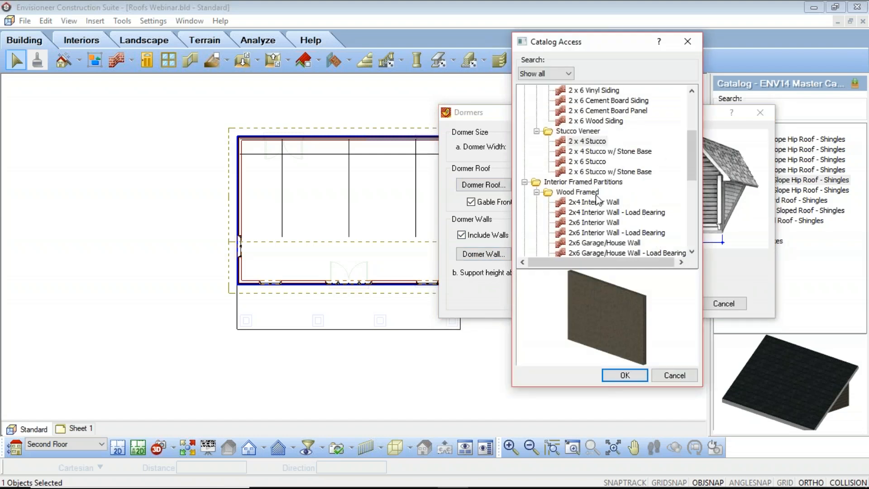
left_click(588, 142)
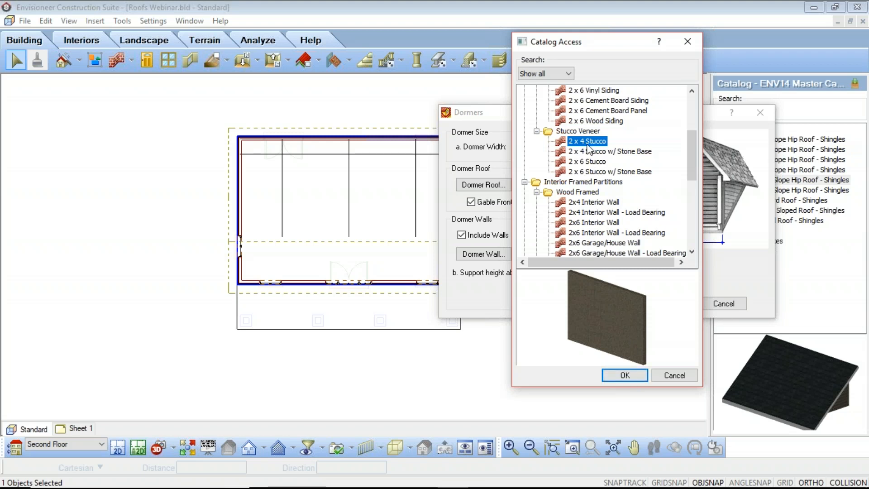
left_click(615, 376)
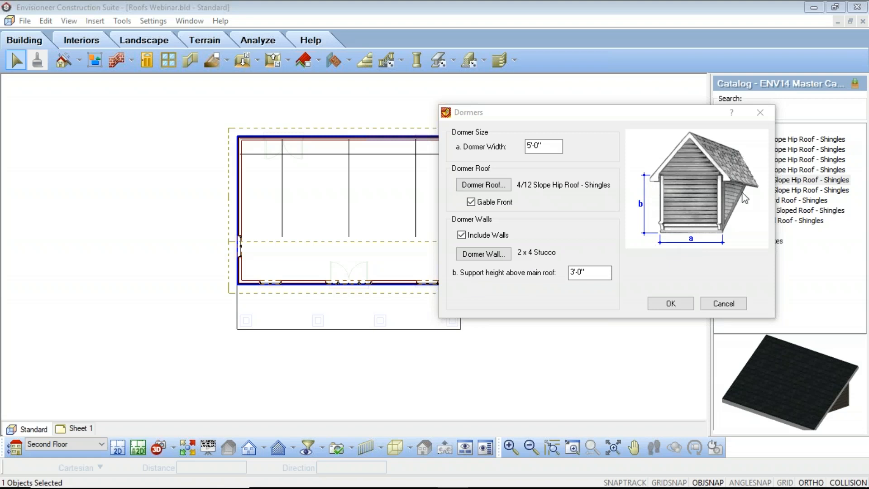
left_click(585, 274)
left_click(672, 306)
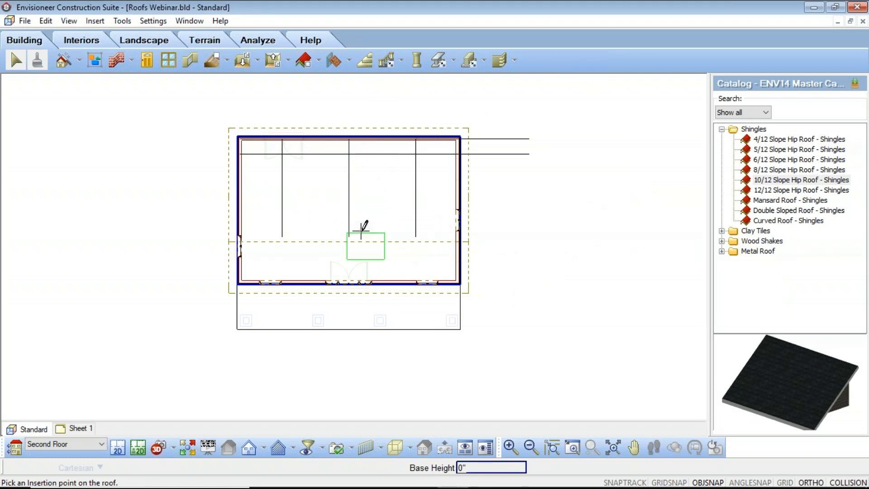
Place the gable-front dormer where the left vertical layout line crosses the 2' offset line
left_click(282, 154)
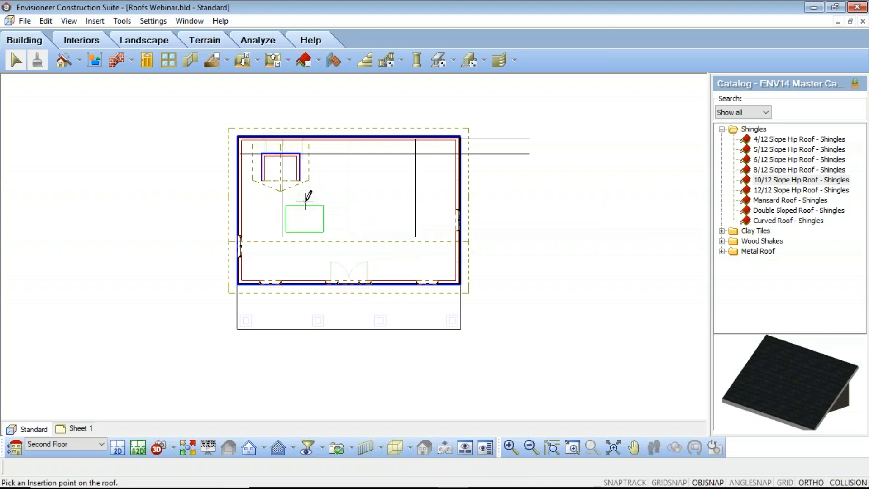
right_click(302, 195)
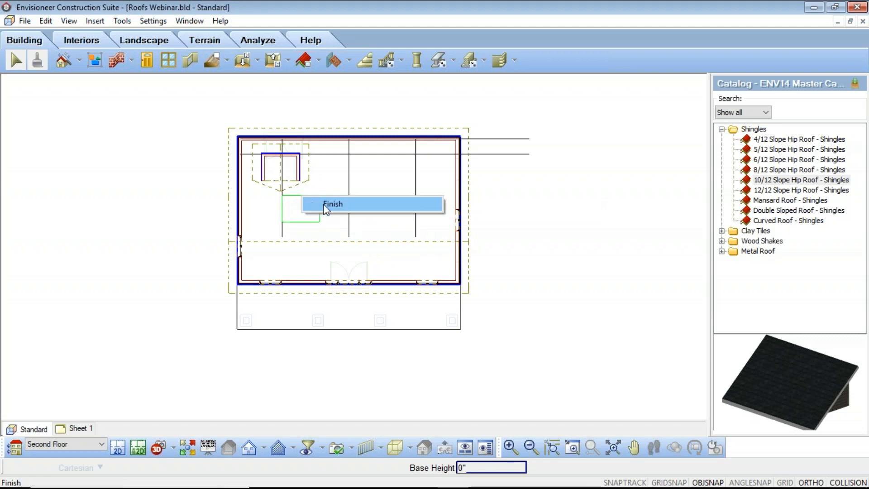
left_click(326, 205)
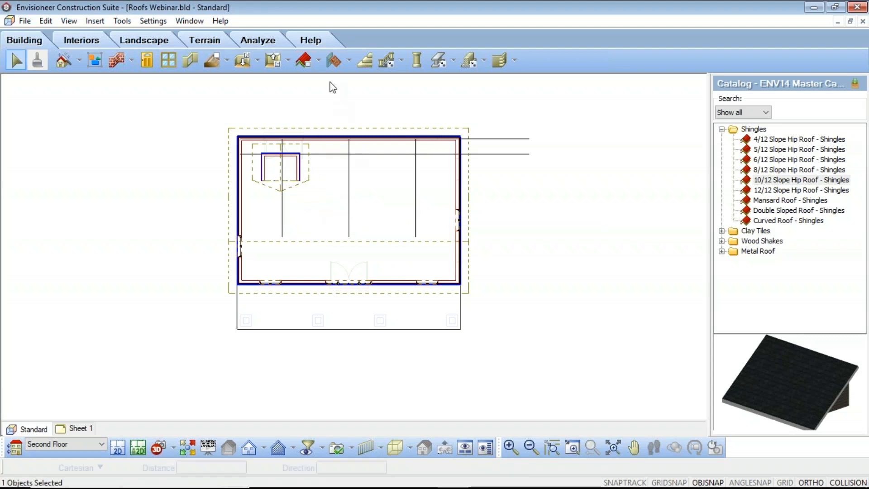
Set up another dormer roof with the gable front turned off and 2 x 4 Stucco as the dormer wall
left_click(319, 63)
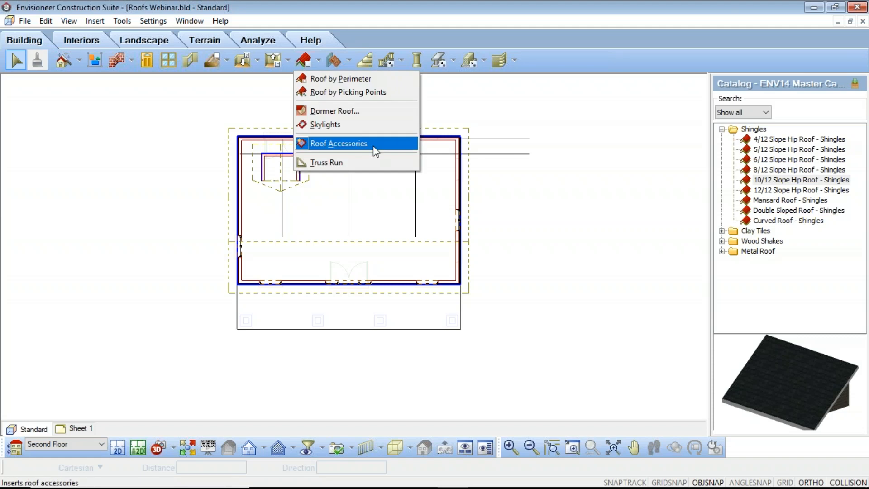
left_click(337, 108)
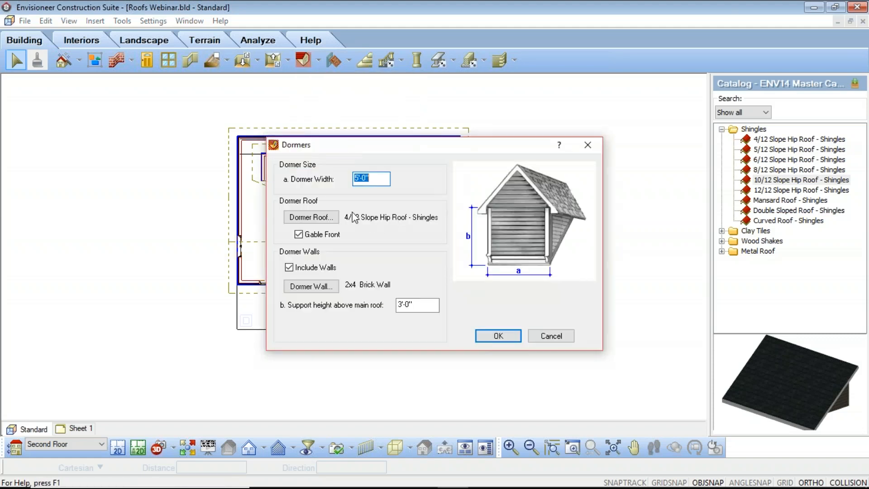
left_click_drag(381, 153, 571, 120)
left_click(488, 202)
left_click(504, 254)
left_click(605, 142)
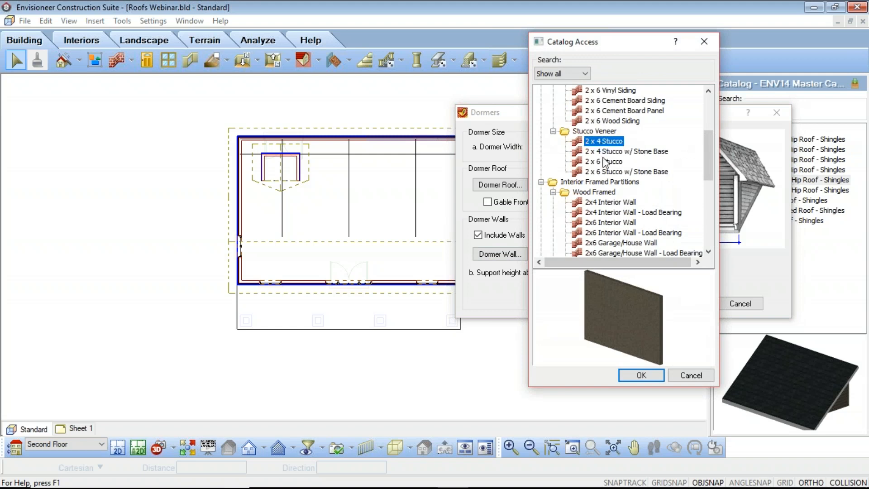
left_click(642, 376)
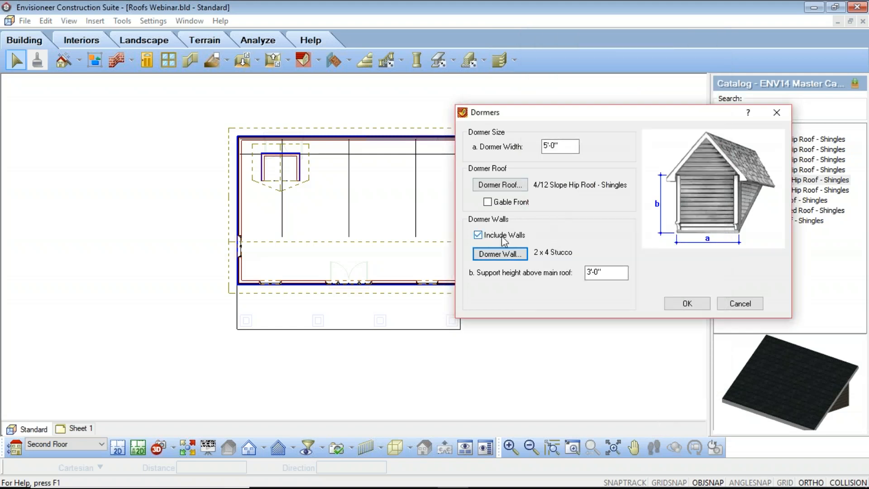
left_click(688, 304)
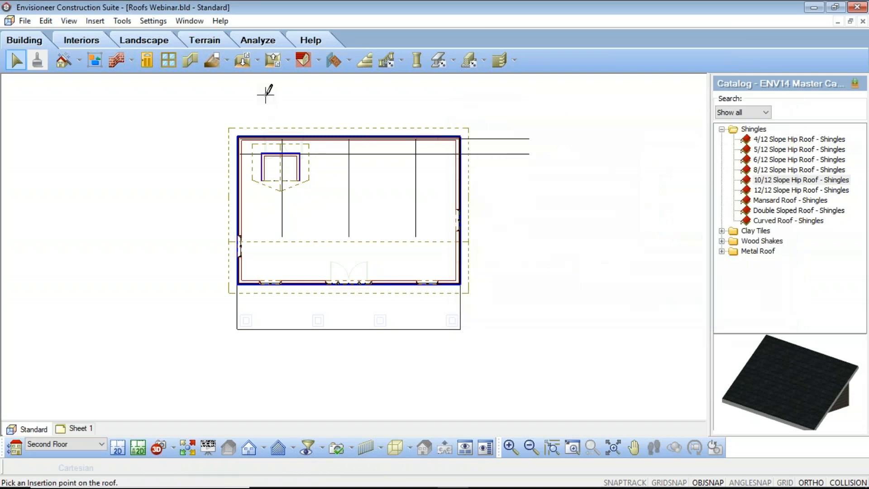
Place hip-front dormers where the middle and right vertical layout lines cross the 2' offset line, and finish the insertion
scroll(437, 121, "up", 3)
scroll(324, 174, "up", 1)
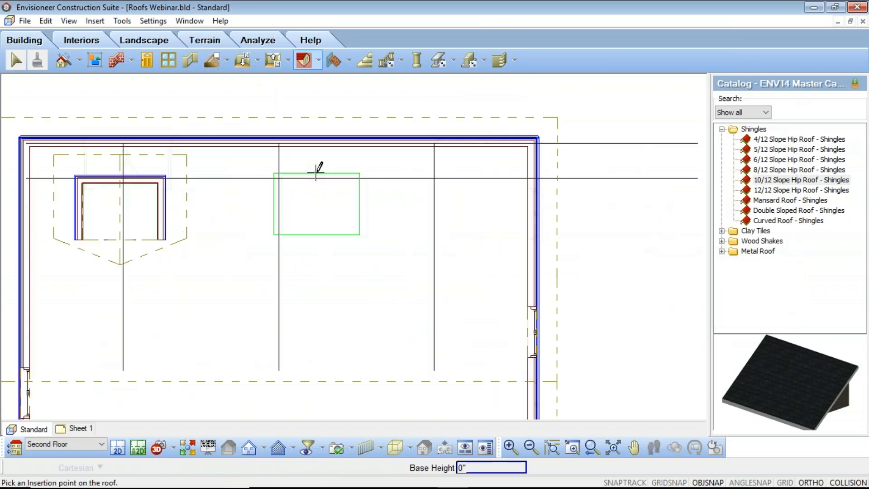
left_click(279, 178)
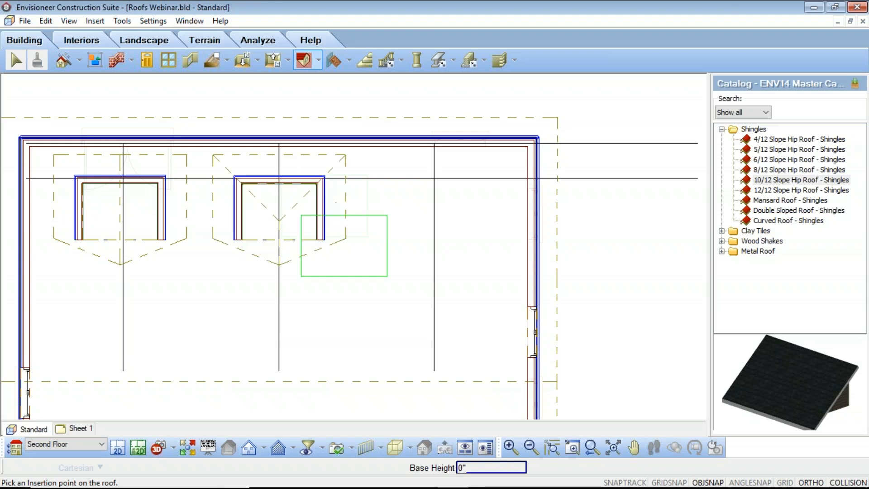
left_click(434, 178)
scroll(419, 240, "down", 3)
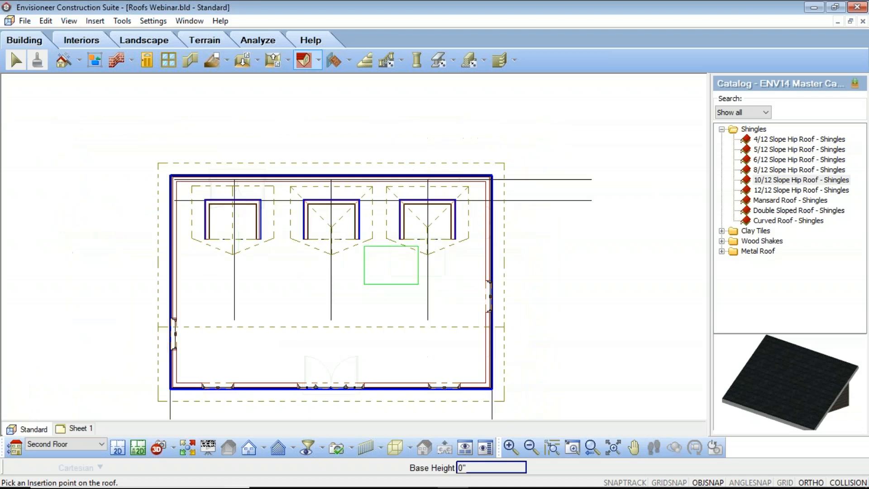
right_click(368, 280)
left_click(402, 285)
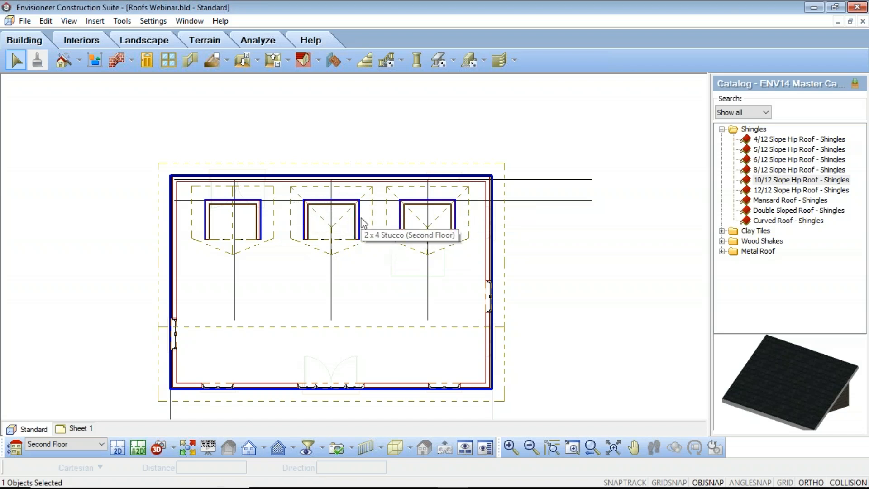
Change both side edges of the middle dormer's roof to the Gable shape and deselect the roof
scroll(362, 222, "up", 1)
left_click(305, 222)
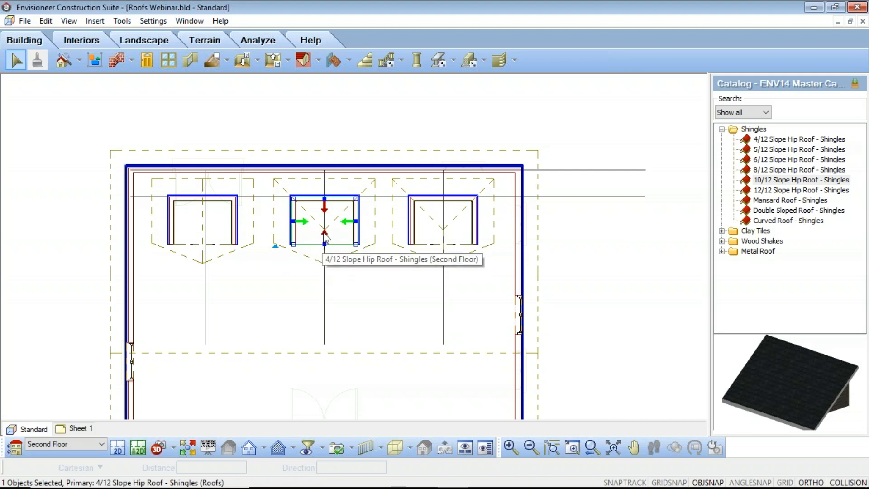
right_click(348, 225)
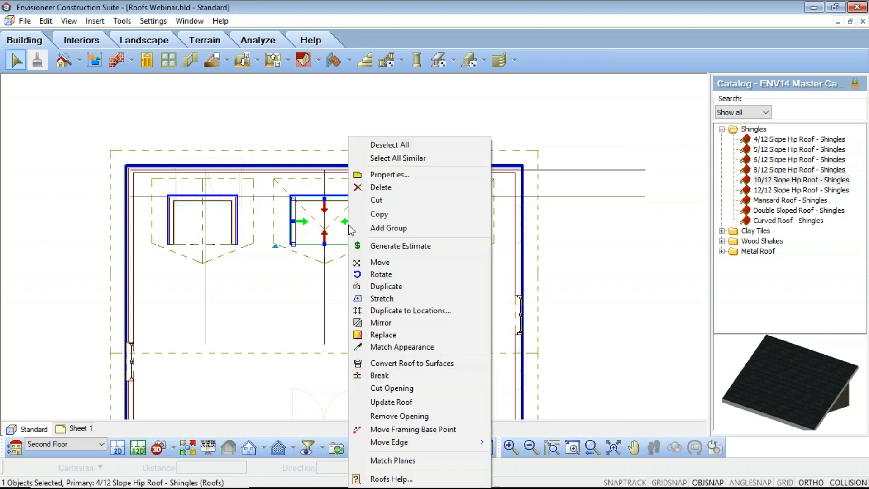
left_click(379, 177)
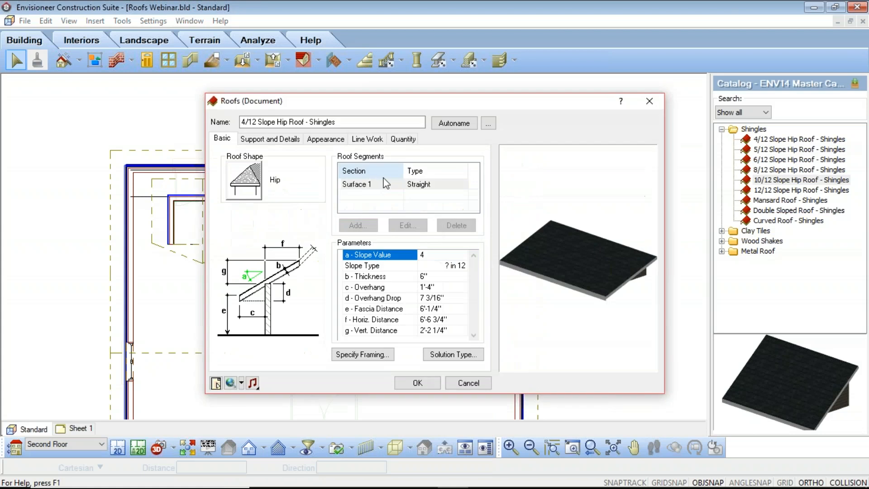
left_click(255, 184)
left_click(402, 204)
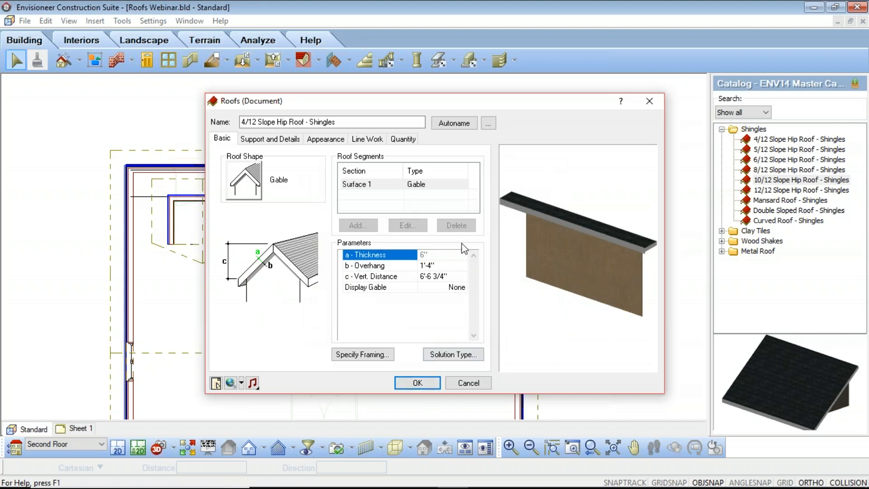
left_click(427, 382)
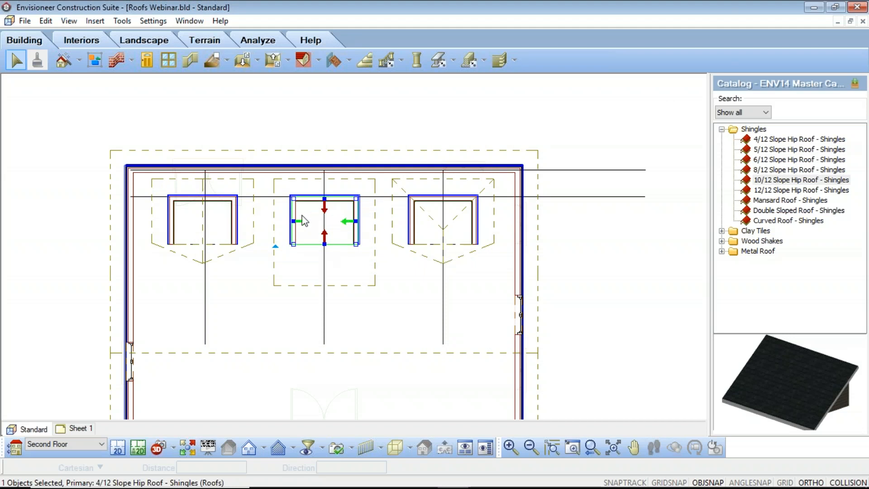
left_click(399, 141)
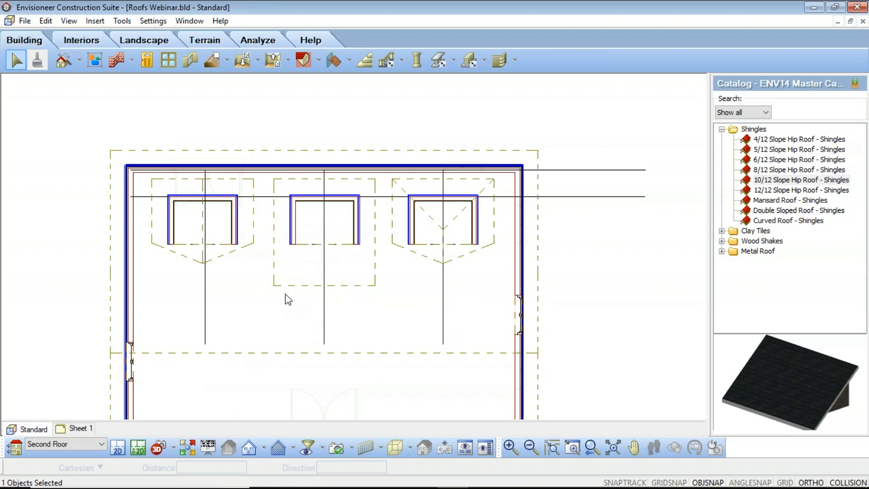
Check the three dormers on the rear slope in the 3D Perspective view, and return to the 2D plan
left_click(161, 448)
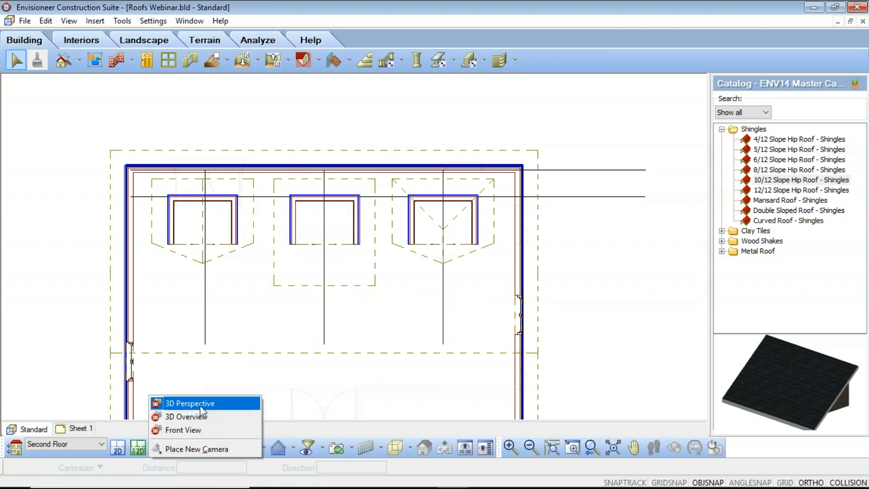
left_click(201, 406)
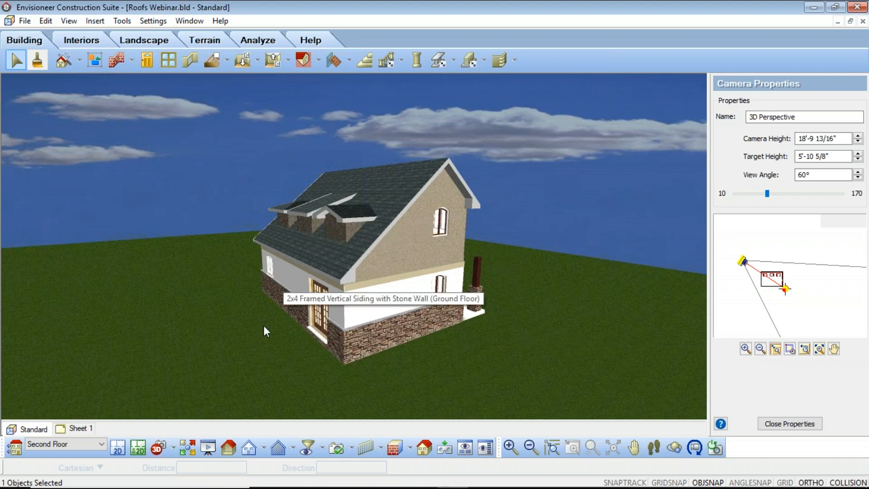
left_click(117, 450)
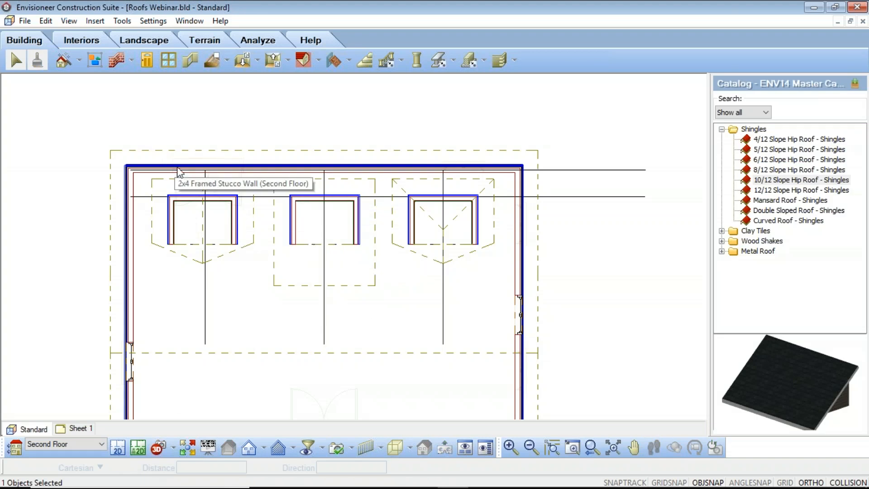
Start inserting the 2'-0" X 2'-0" Fixed Window with its head height set to 5'-8"
left_click(168, 61)
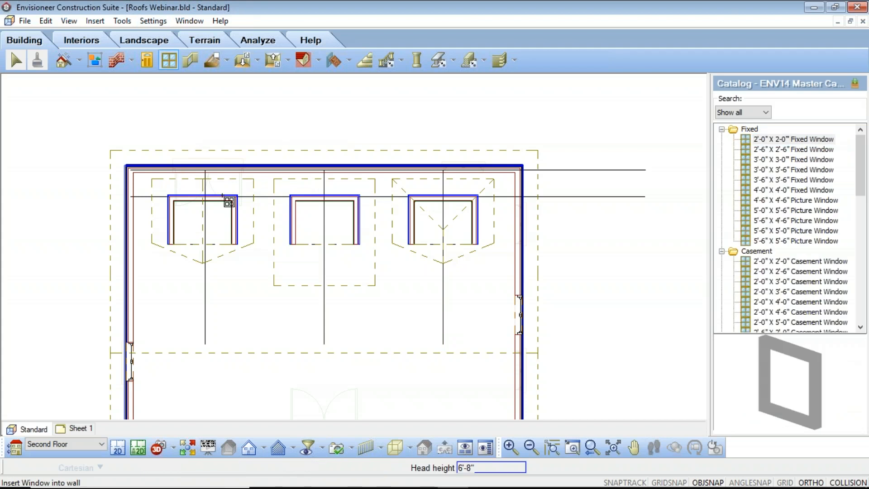
left_click(785, 140)
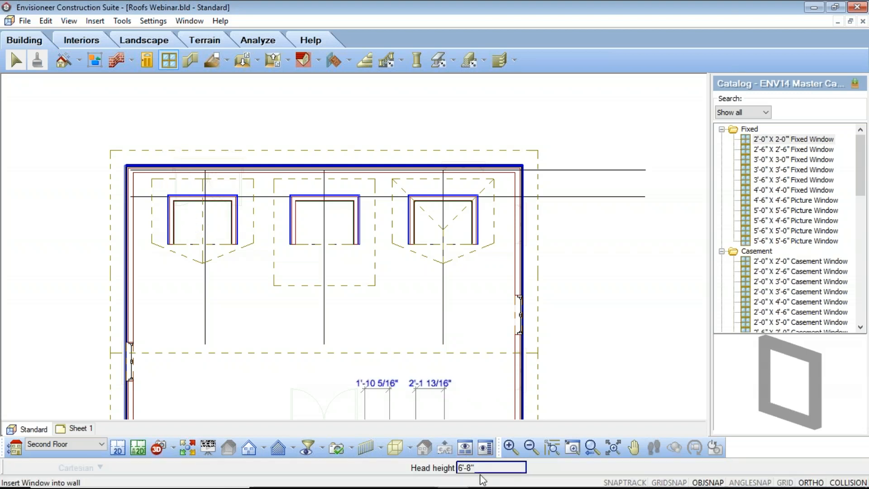
left_click_drag(491, 470, 423, 473)
type("5'-8")
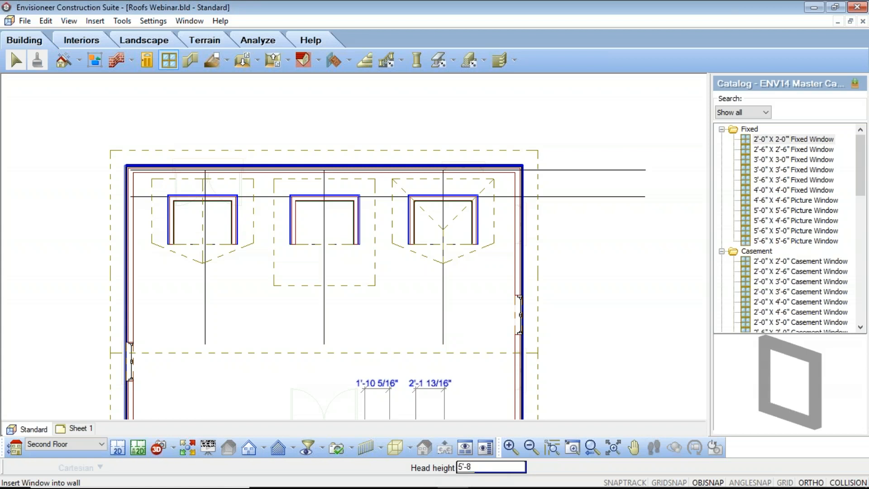
type("\"")
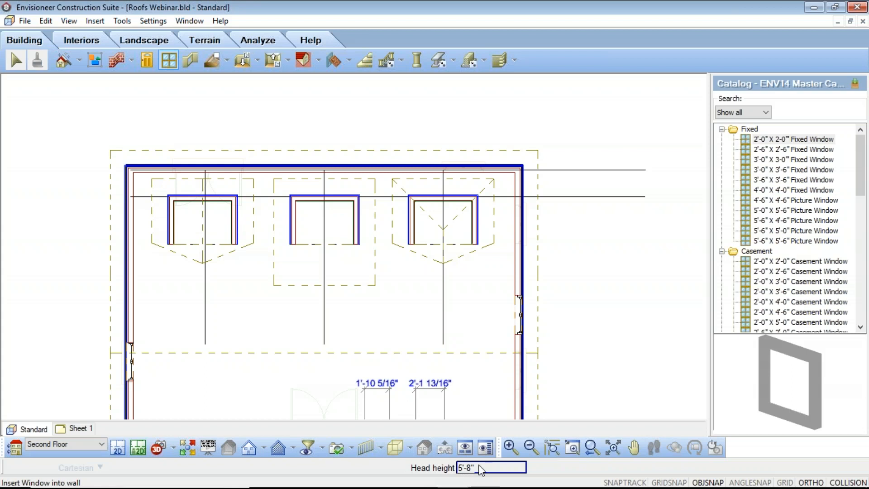
Insert one window centered on the front wall of each of the three dormers, and finish the insertion
right_click(206, 200)
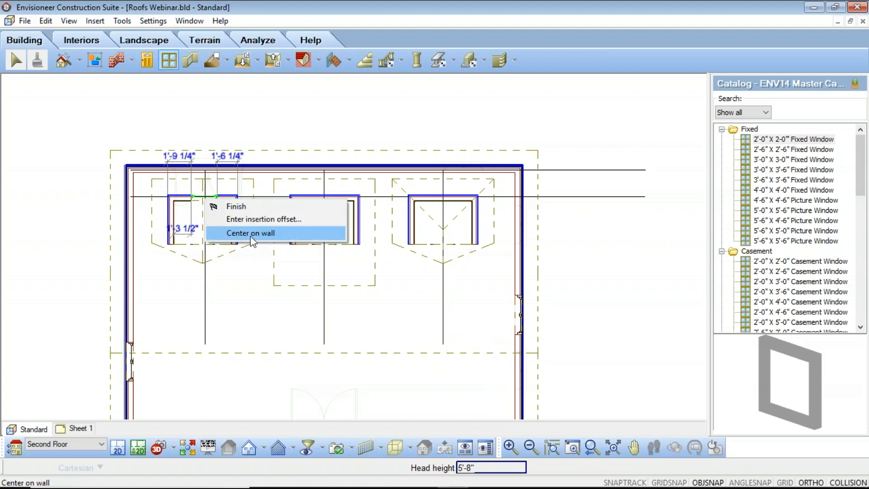
left_click(250, 235)
left_click(205, 200)
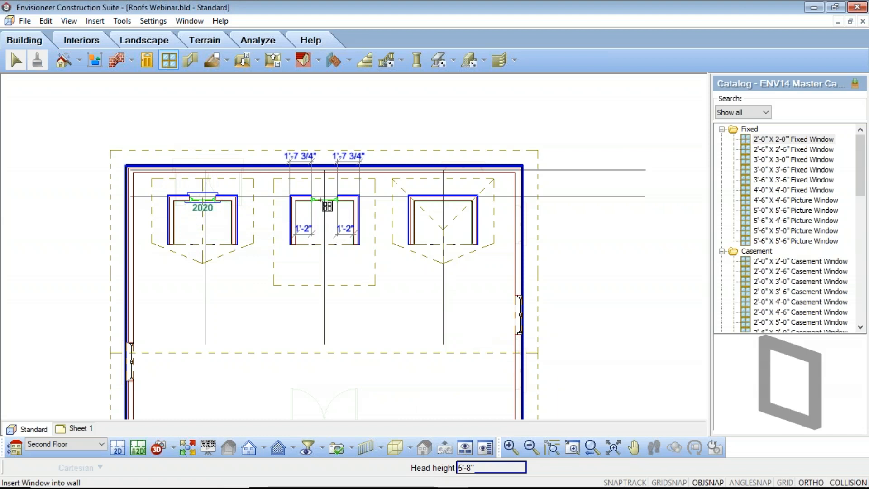
left_click(320, 200)
left_click(446, 204)
right_click(413, 271)
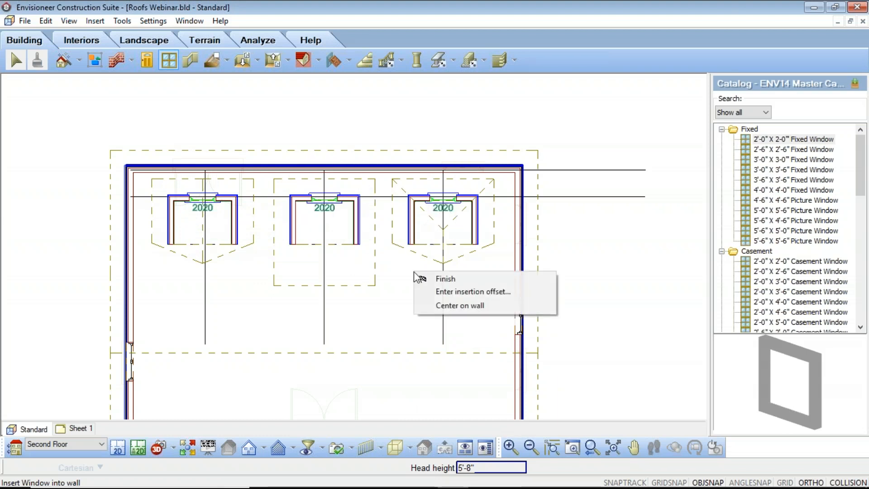
left_click(428, 278)
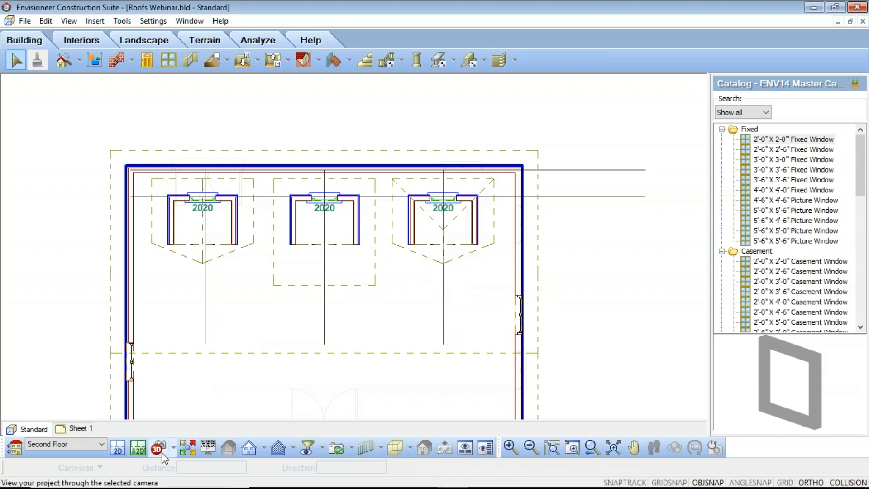
Check the dormer windows in the 3D Perspective view and go back to the 2D plan
left_click(173, 449)
left_click(198, 401)
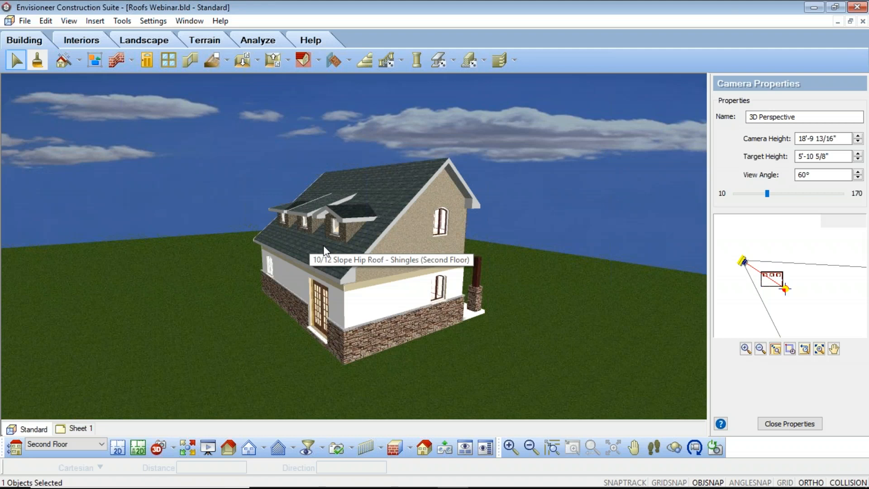
left_click(118, 449)
Place a new camera inside the second floor near the lower left corner, aimed toward the dormers
scroll(248, 276, "down", 3)
middle_click_drag(248, 276, 251, 268)
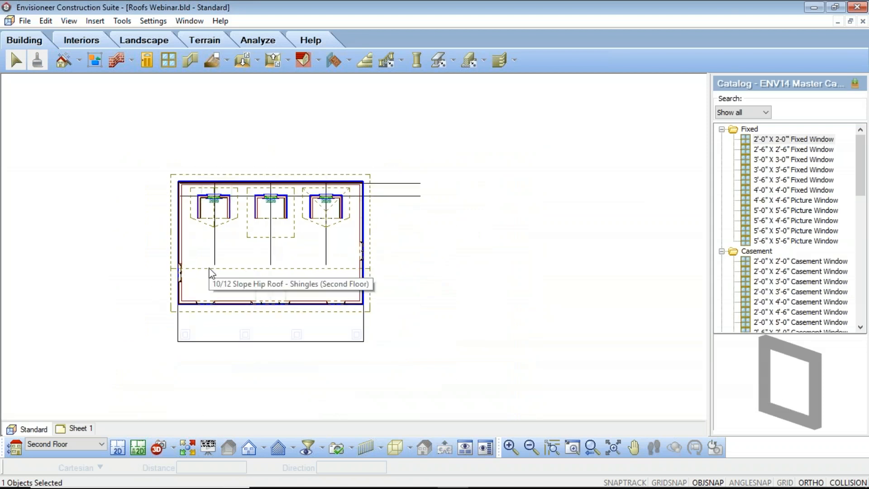
left_click(174, 448)
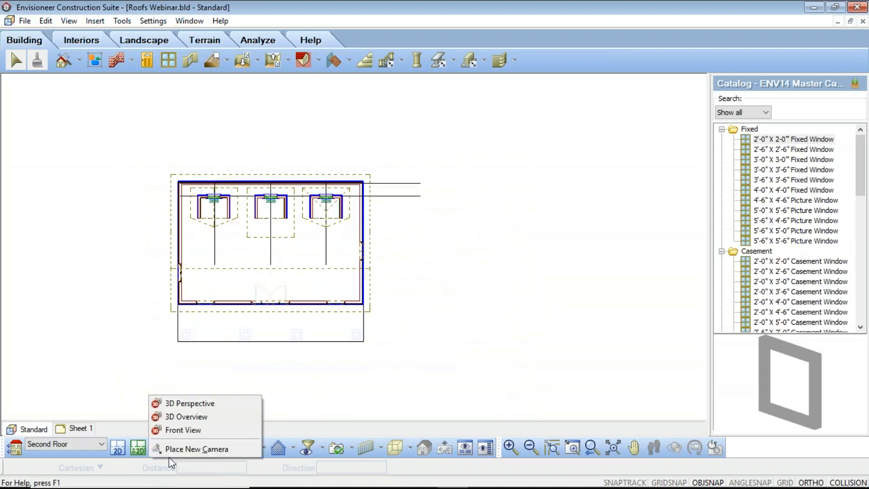
left_click(191, 448)
left_click(195, 287)
left_click(247, 237)
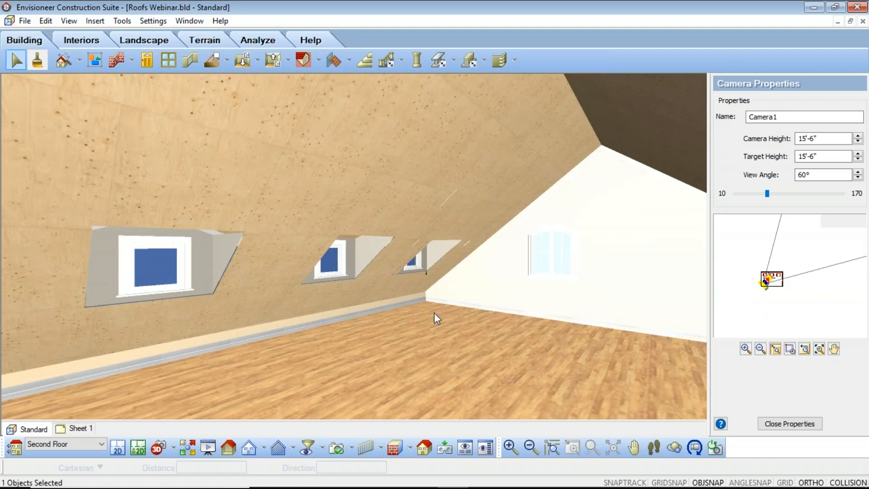
Change the wall top of the farthest dormer's 2 x 4 Stucco side wall to Level with a wall height of 6'
left_click(442, 252)
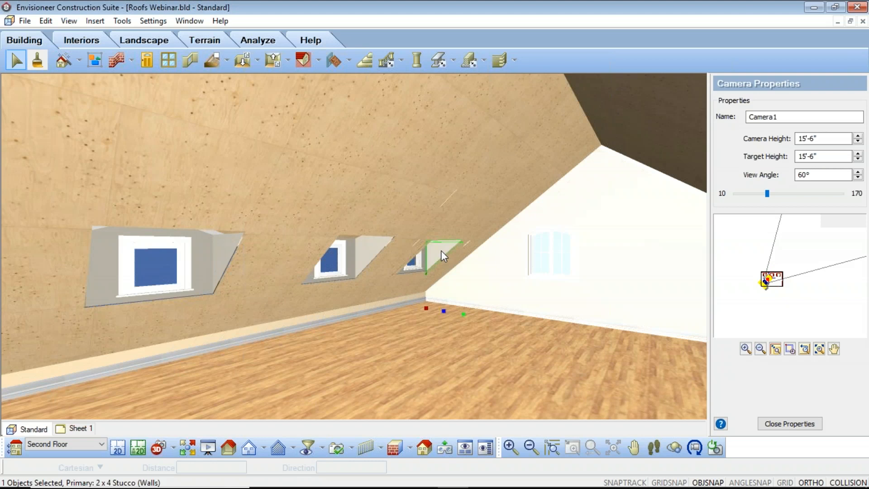
right_click(441, 251)
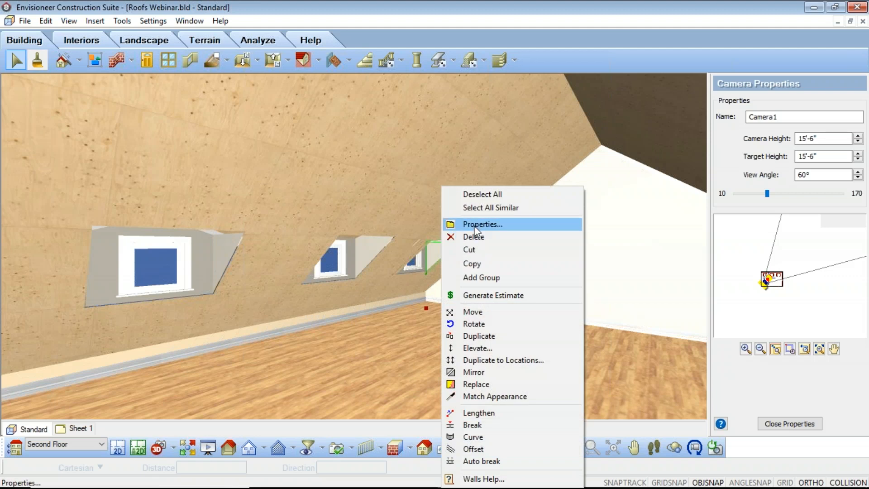
left_click(472, 227)
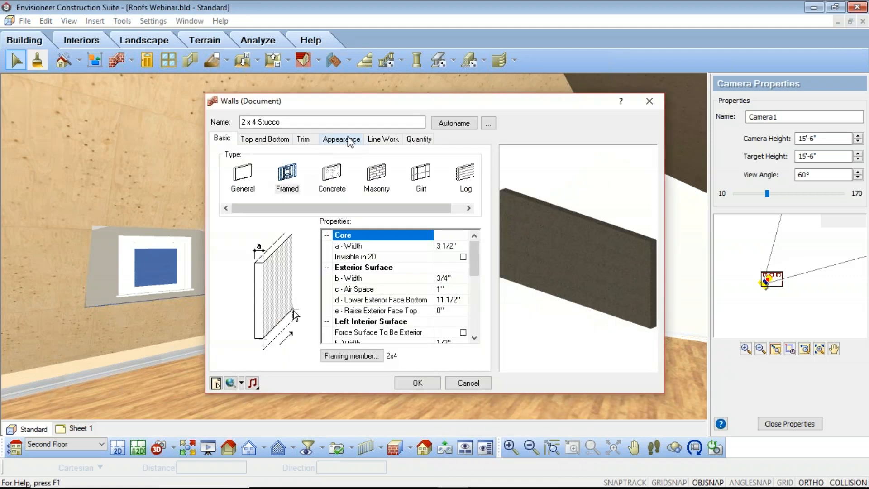
left_click(274, 141)
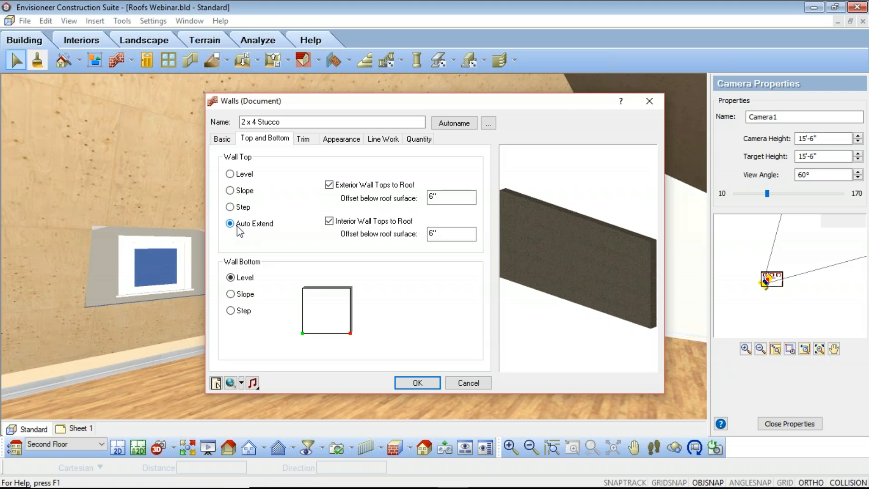
left_click_drag(339, 100, 637, 187)
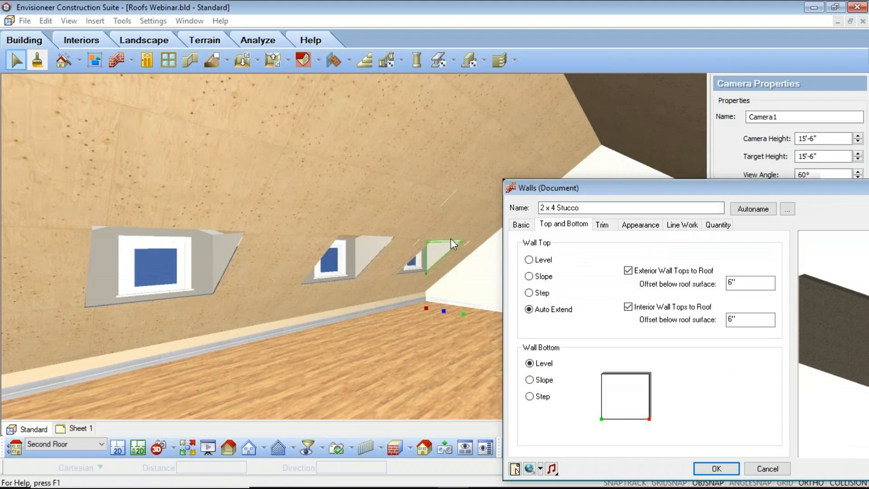
left_click(529, 260)
left_click_drag(760, 283, 672, 288)
type("6'")
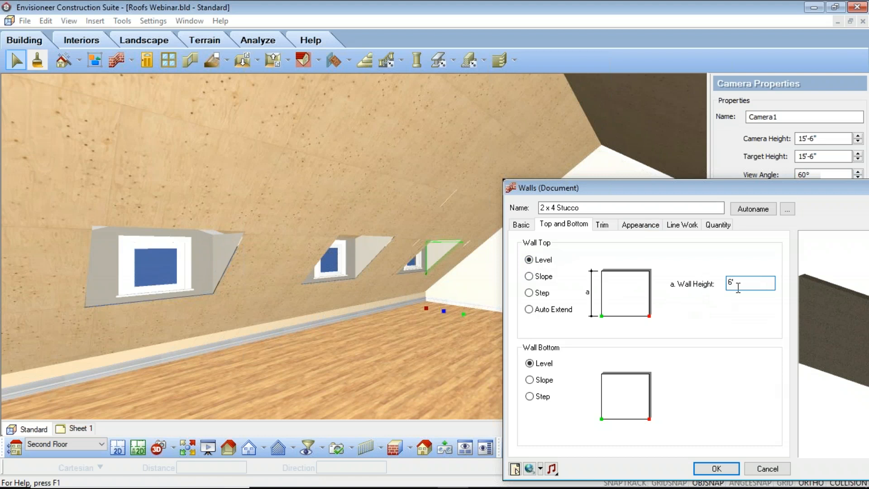
left_click_drag(674, 187, 648, 119)
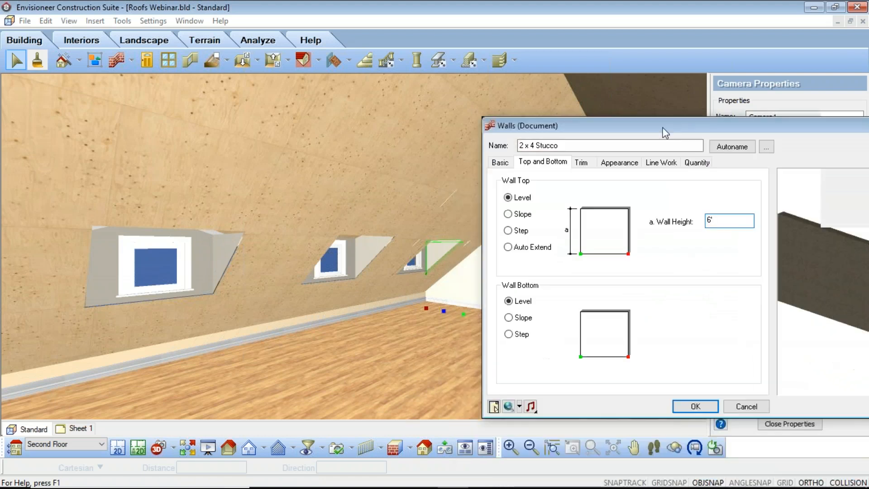
left_click(691, 402)
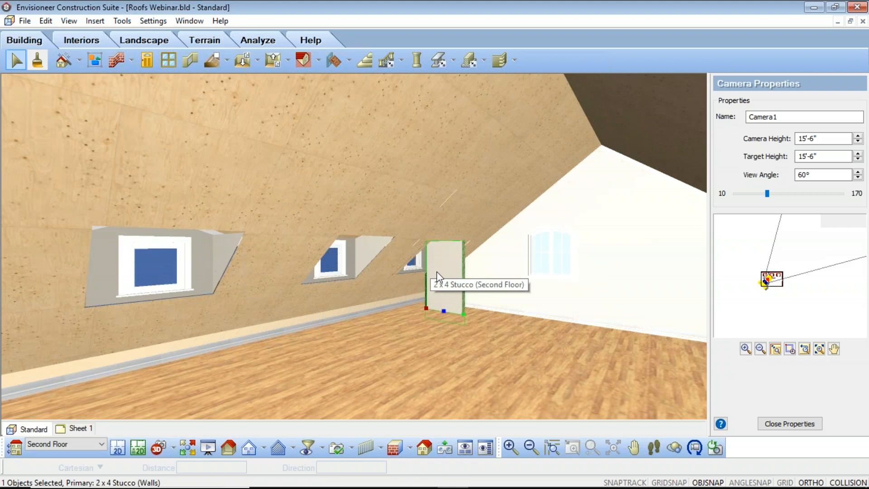
Return to the 2D plan and make the Ground Floor the current location
left_click(118, 448)
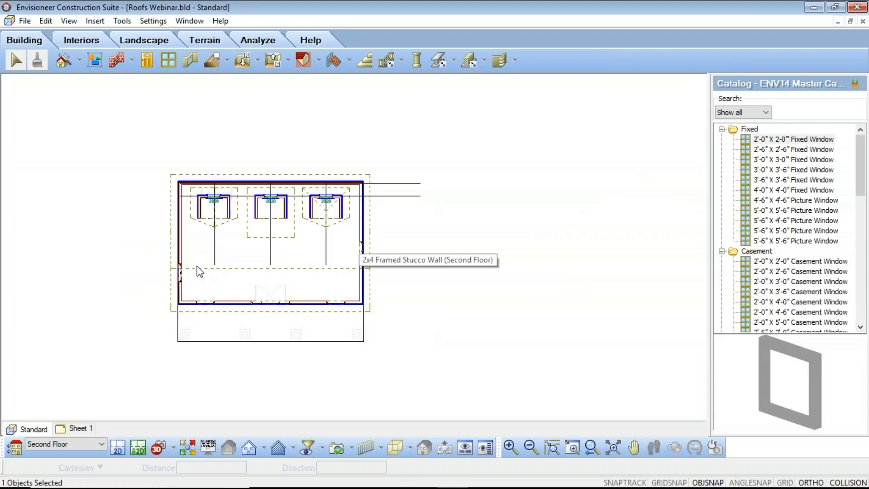
middle_click_drag(244, 250, 296, 247)
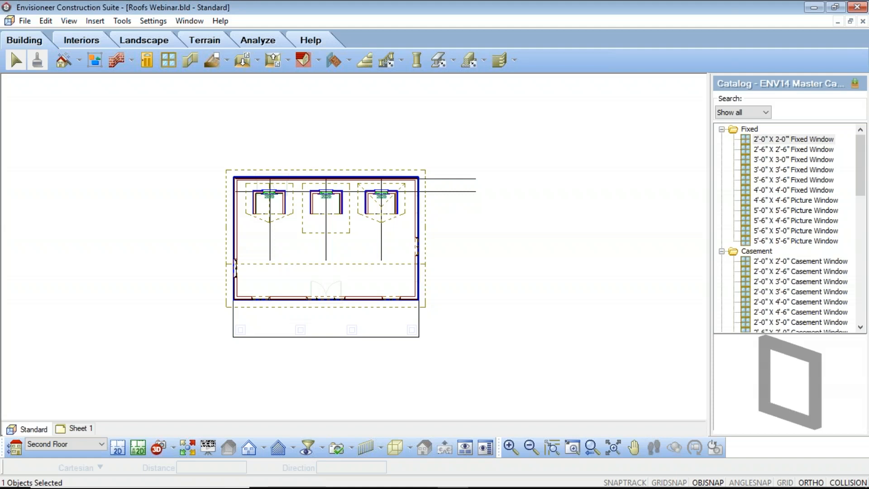
left_click(91, 446)
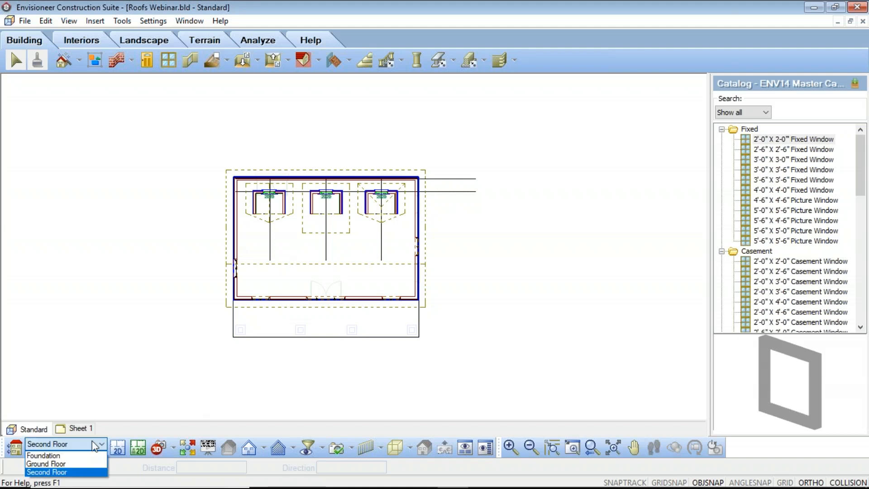
left_click(45, 464)
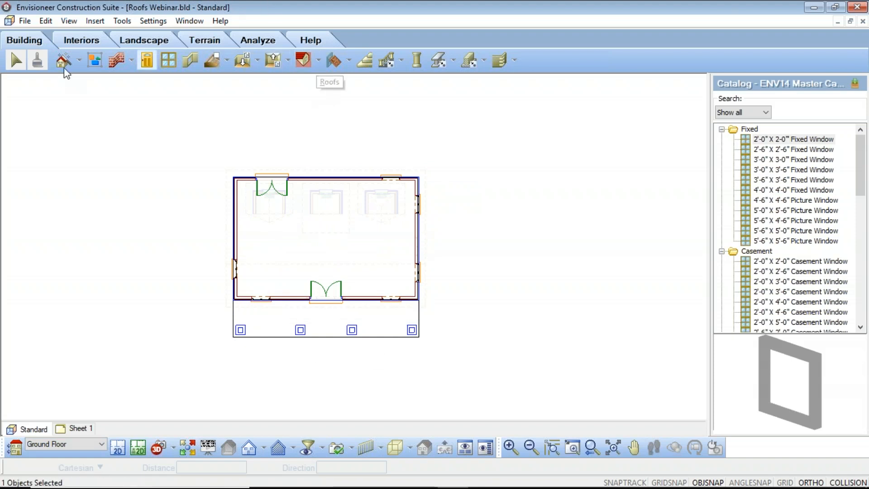
Insert a 4/12 Slope Hip Roof - Shingles by picking points over the porch, from the outer column centers back to the house wall
left_click(93, 23)
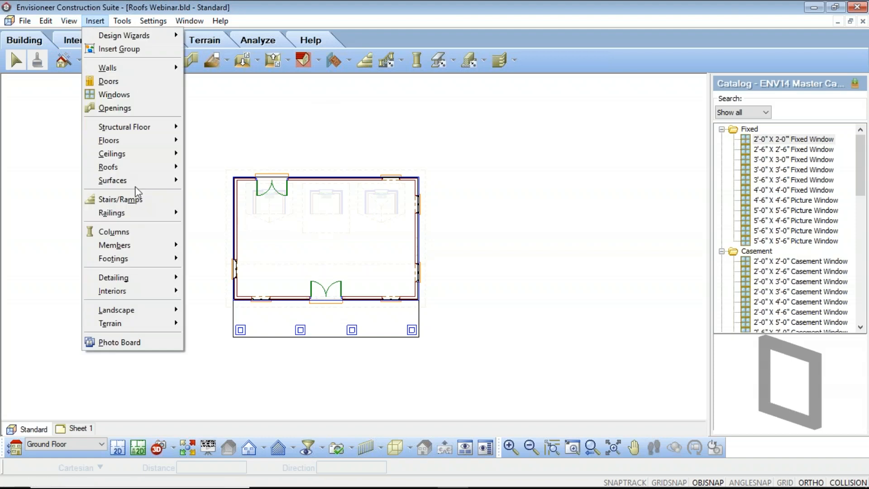
mouse_move(140, 167)
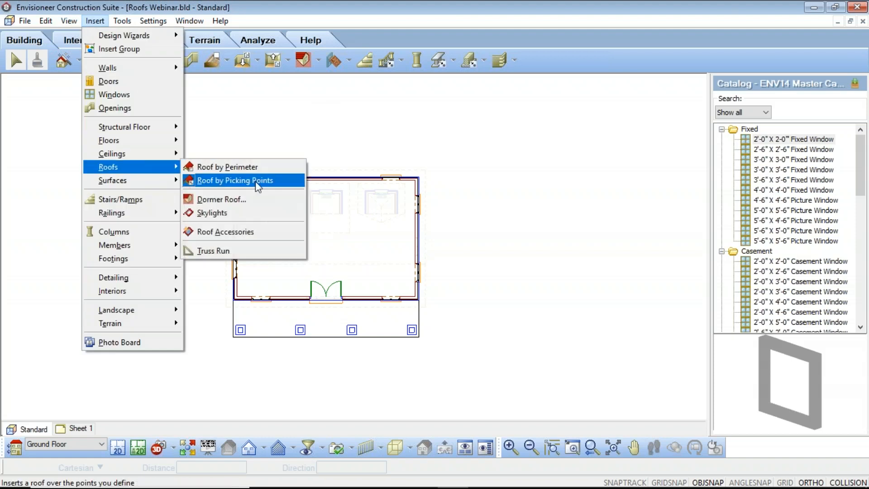
left_click(319, 59)
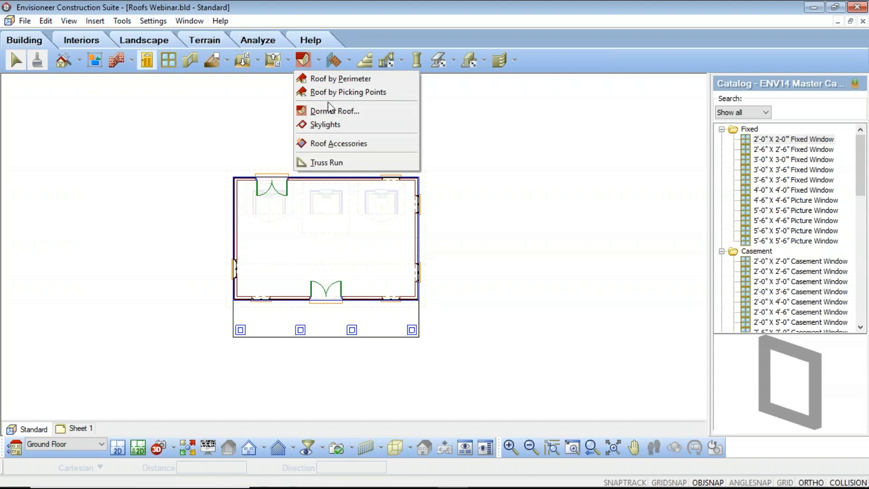
left_click(348, 92)
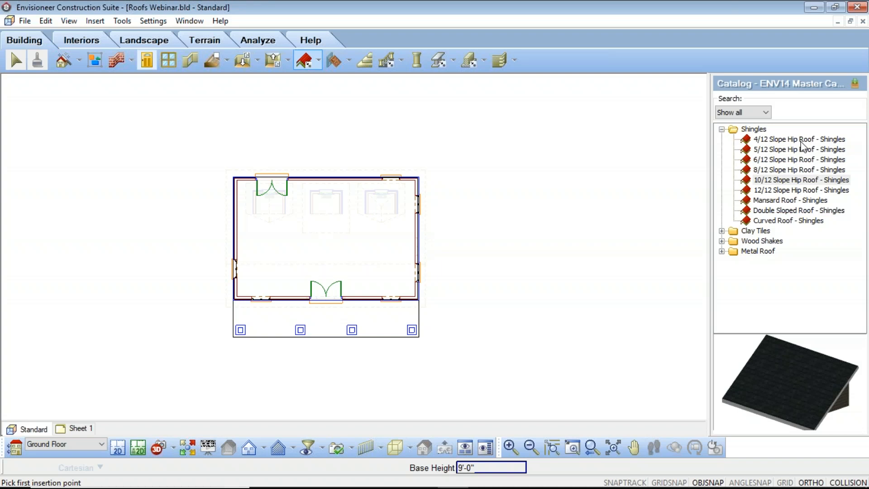
left_click(778, 140)
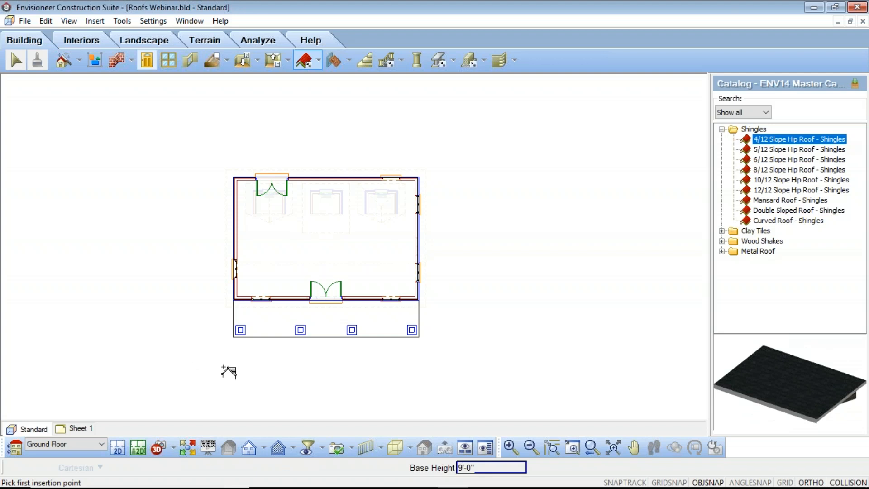
scroll(278, 342, "up", 4)
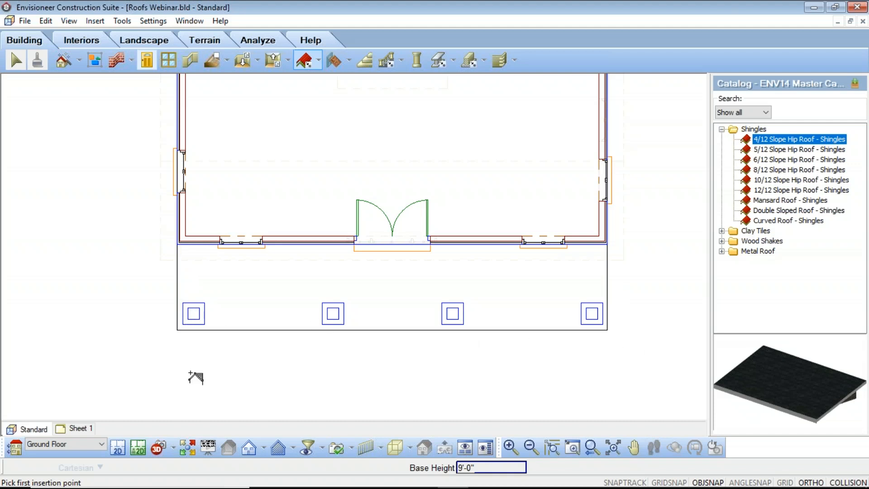
left_click(193, 315)
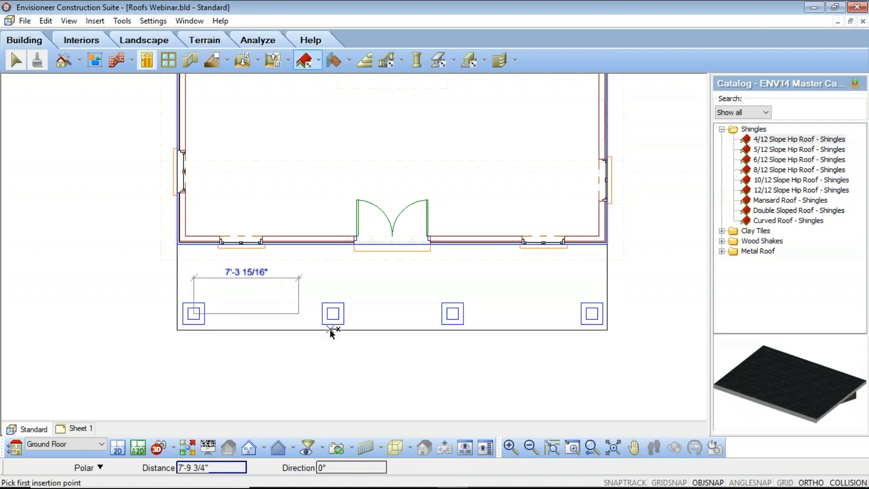
left_click(593, 316)
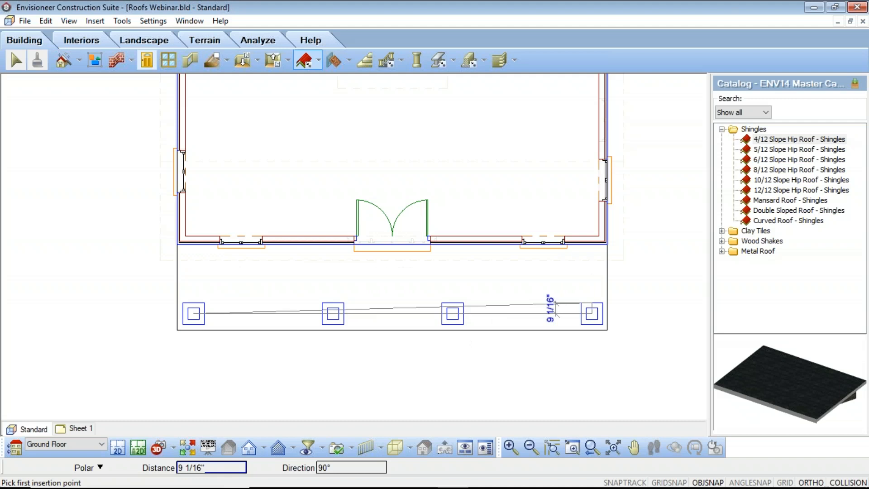
left_click(595, 241)
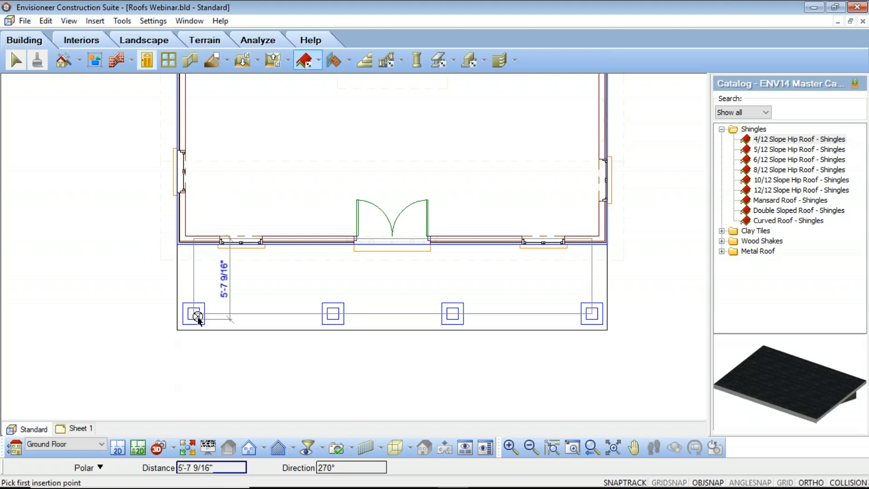
right_click(197, 284)
left_click(238, 291)
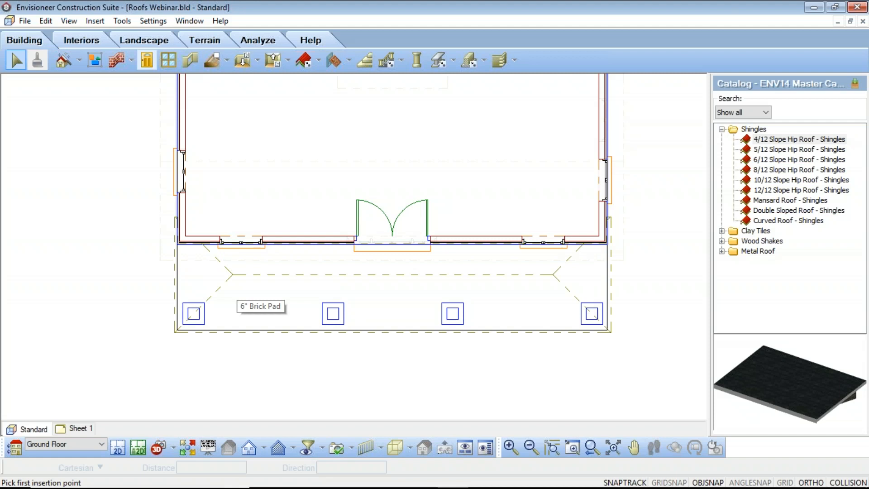
Select the porch roof with its two side edges and house-side edge active and its front edge inactive
left_click(384, 343)
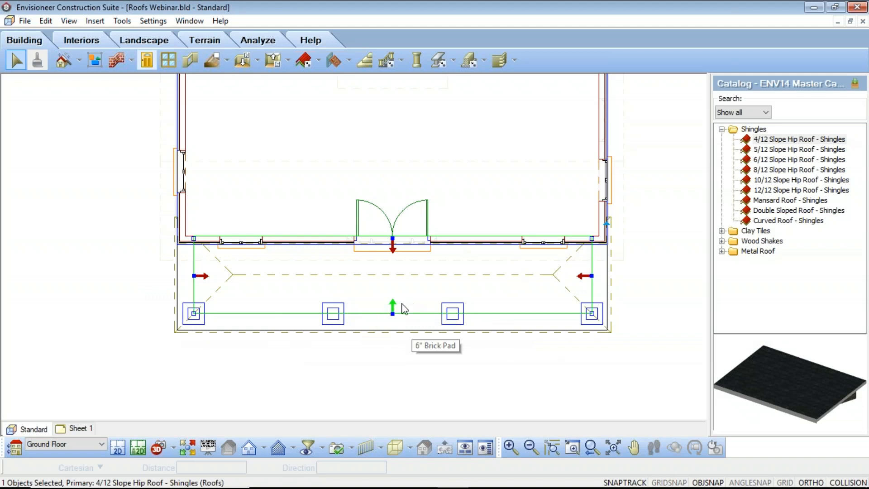
left_click(203, 276)
left_click(393, 247)
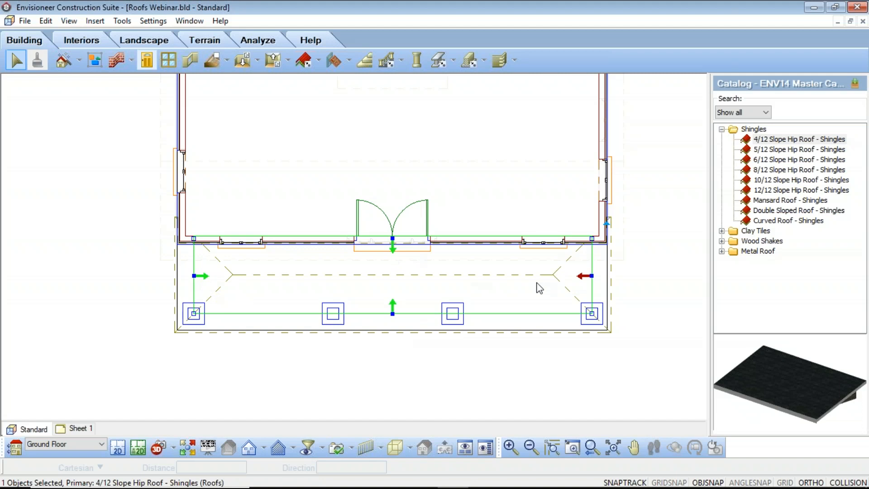
left_click(585, 276)
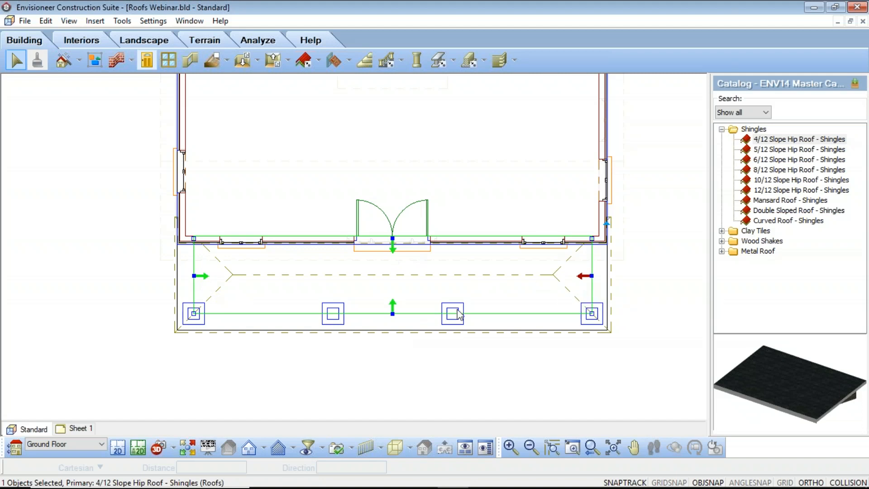
left_click(393, 306)
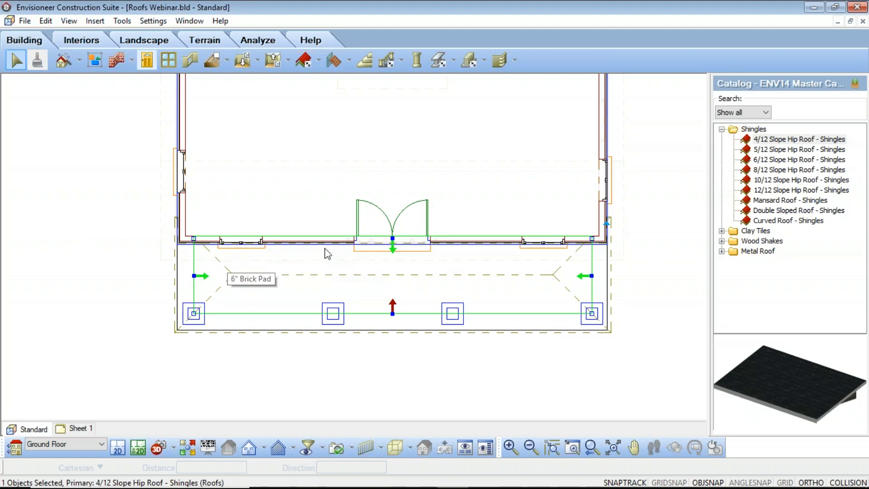
Inspect the new porch roof in the 3D Front View and return to the 2D plan
left_click(160, 451)
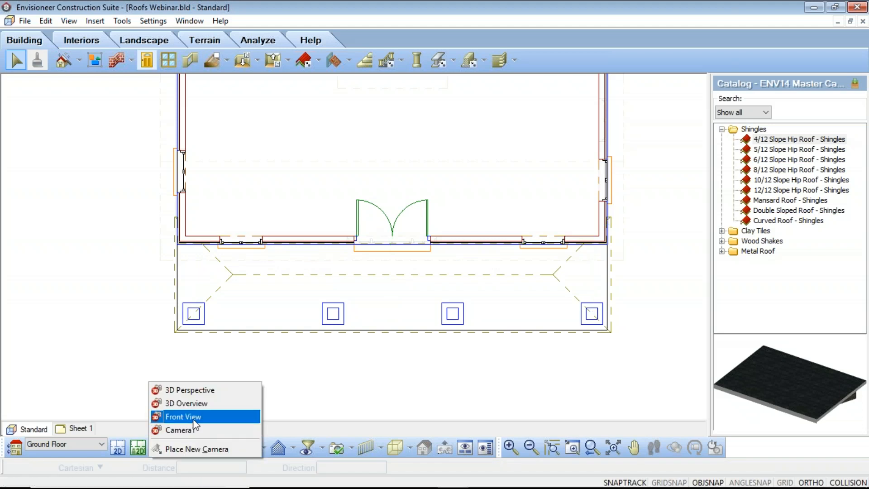
left_click(190, 417)
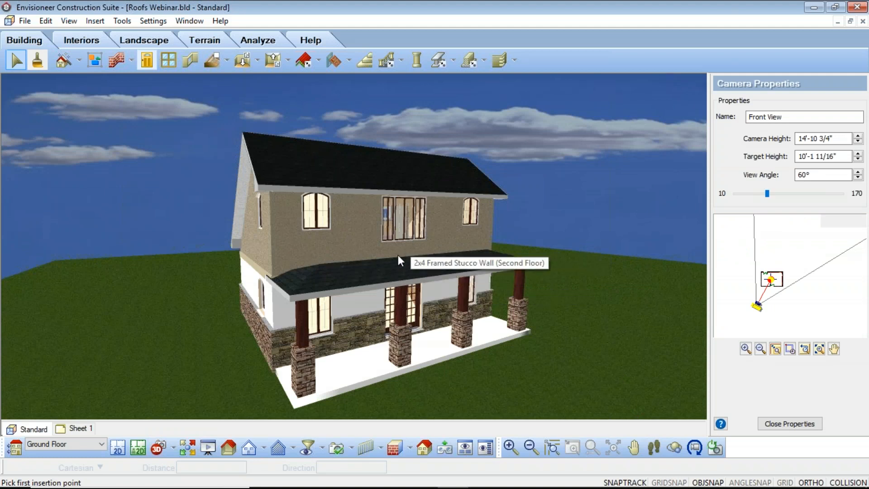
left_click(117, 448)
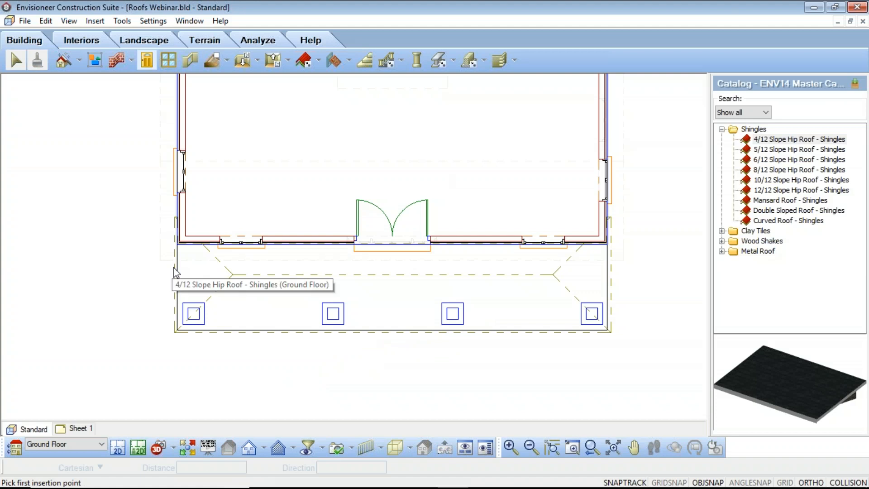
Change the roof shape of the porch roof's two side edges and house-side edge to Gable, leaving the front edge sloped
left_click(412, 287)
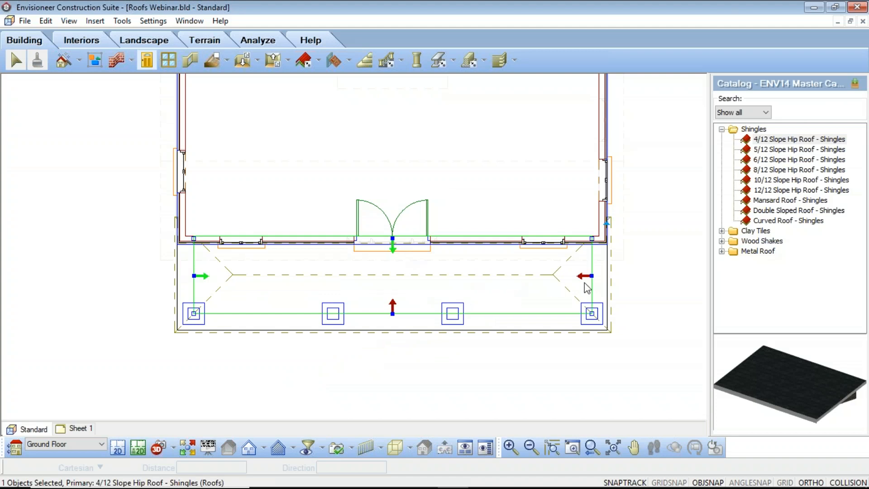
right_click(469, 268)
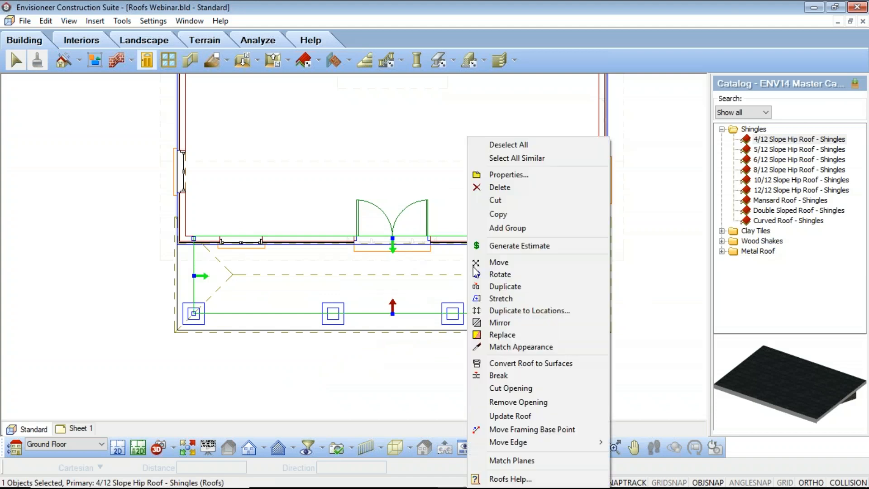
left_click(528, 181)
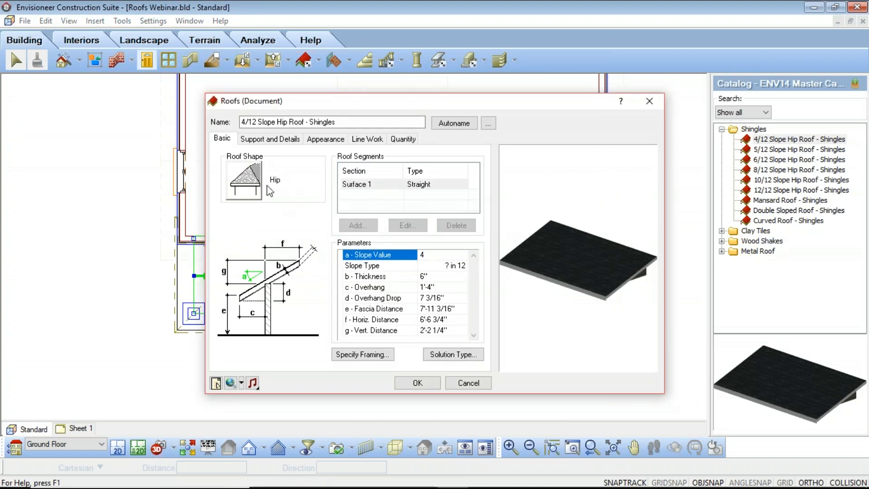
left_click(262, 183)
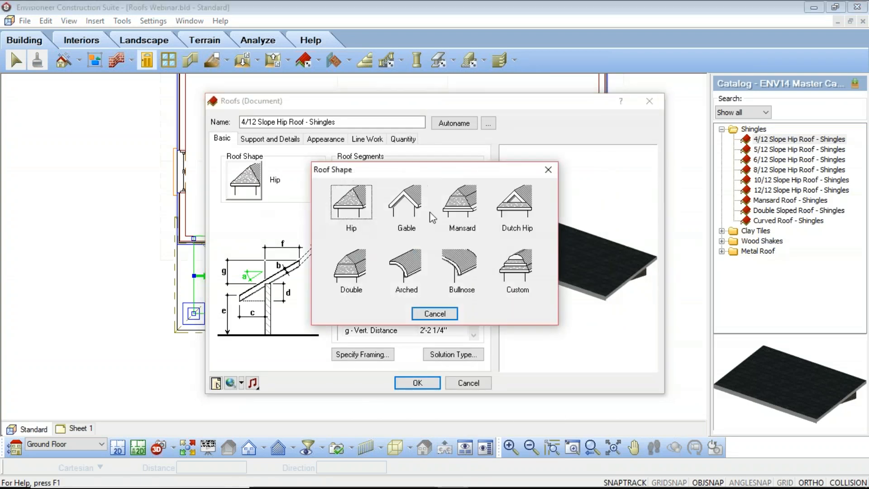
left_click(417, 199)
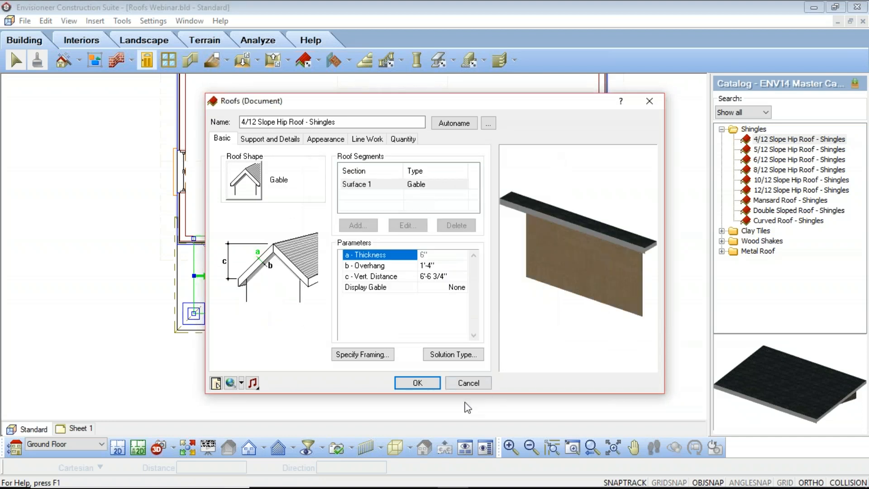
left_click(430, 380)
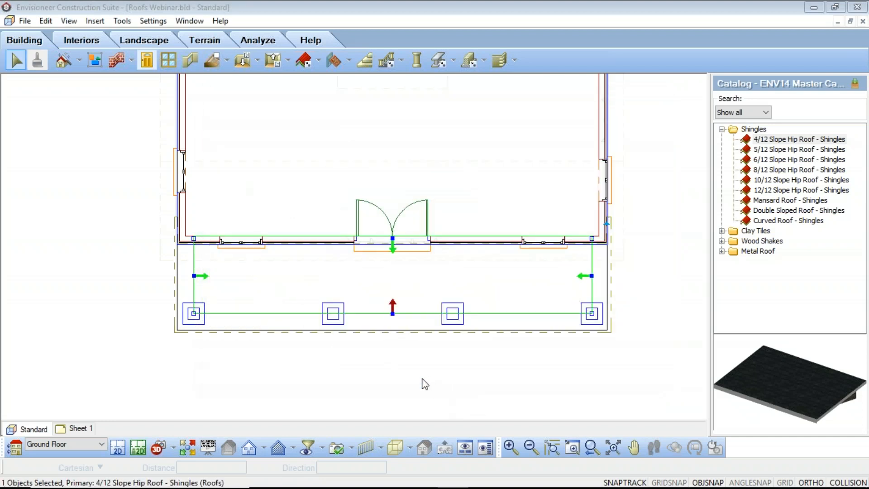
Inspect the house-side edge of the porch roof in the 3D Front View and return to the 2D plan
left_click(159, 448)
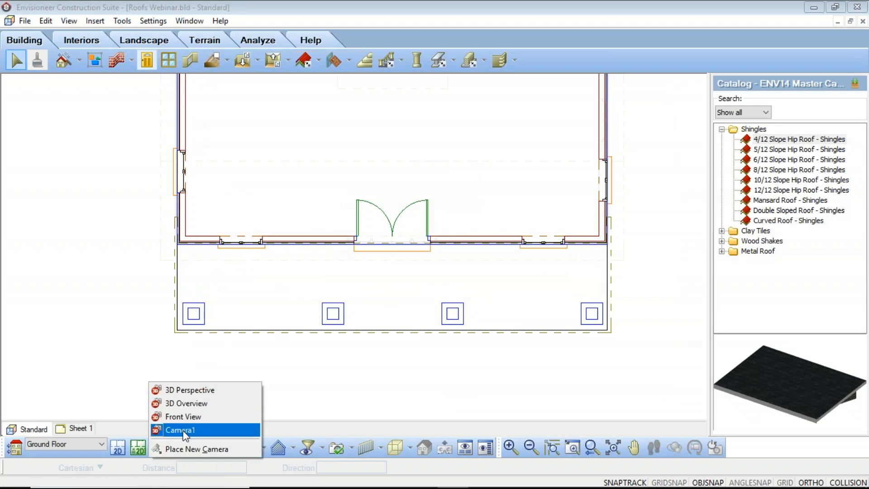
left_click(189, 417)
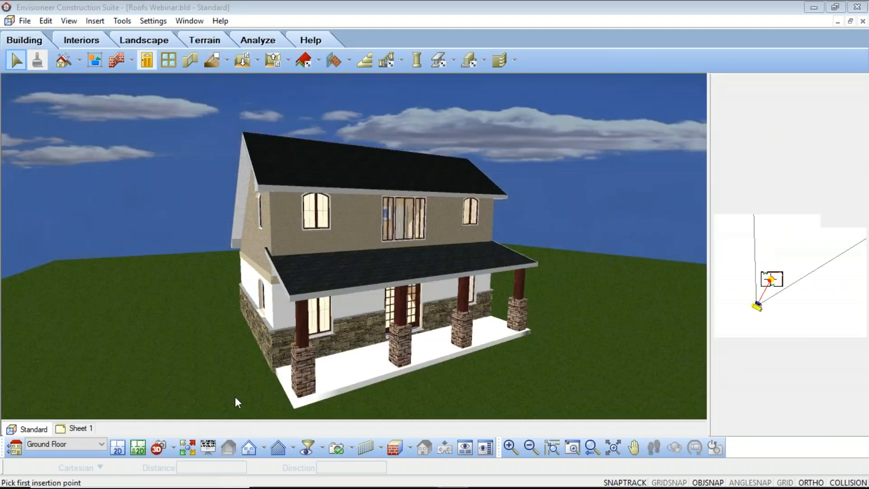
left_click(634, 448)
left_click_drag(339, 297, 314, 239)
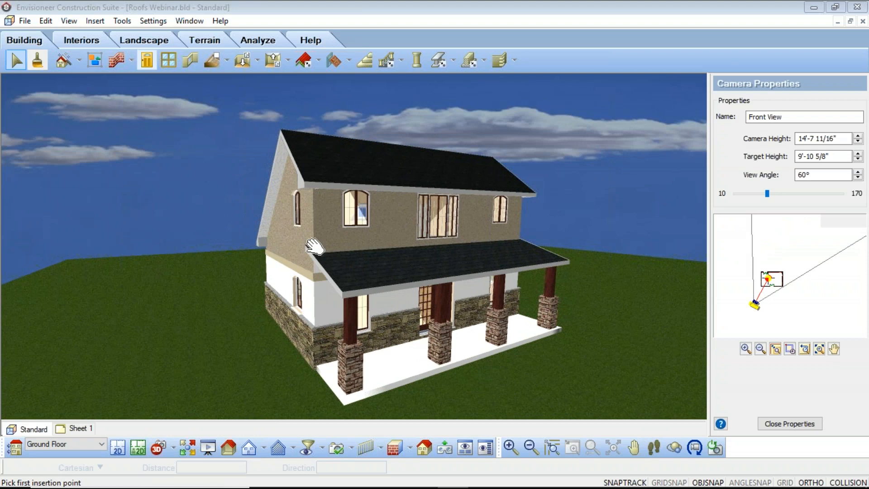
right_click(167, 260)
left_click(202, 267)
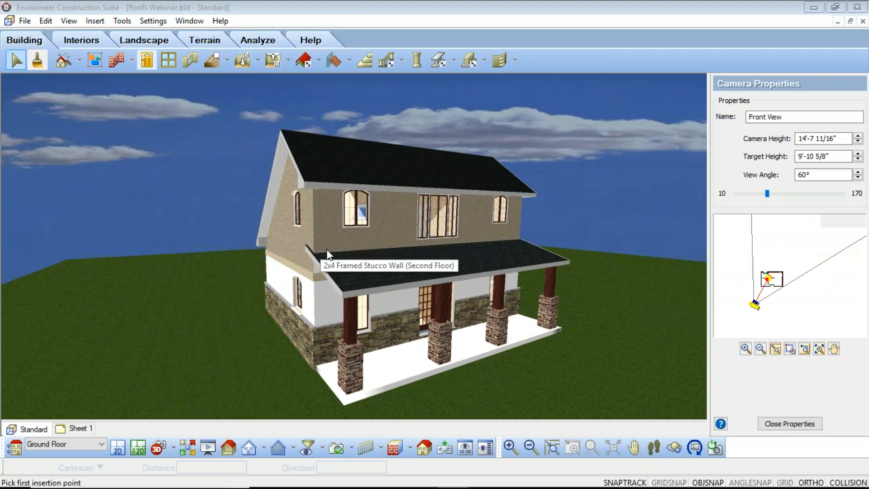
left_click(118, 449)
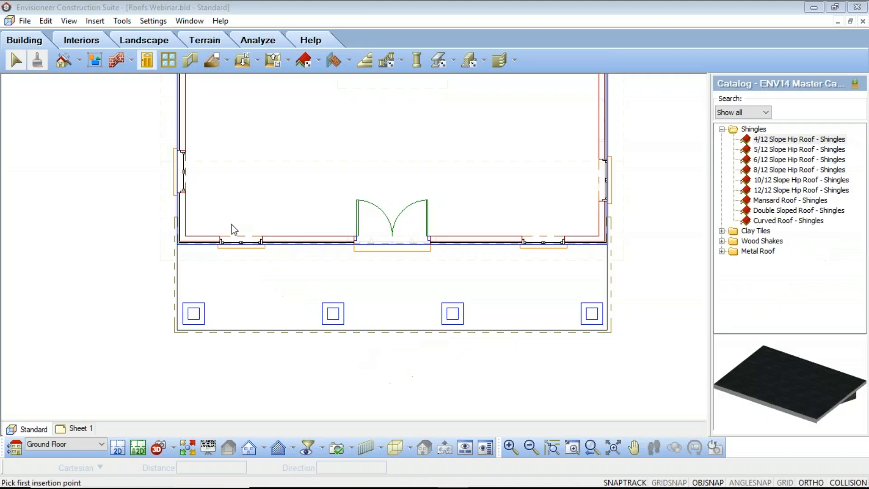
Move the porch roof's house-side edge outward to align with the exterior face of the front wall
left_click(481, 257)
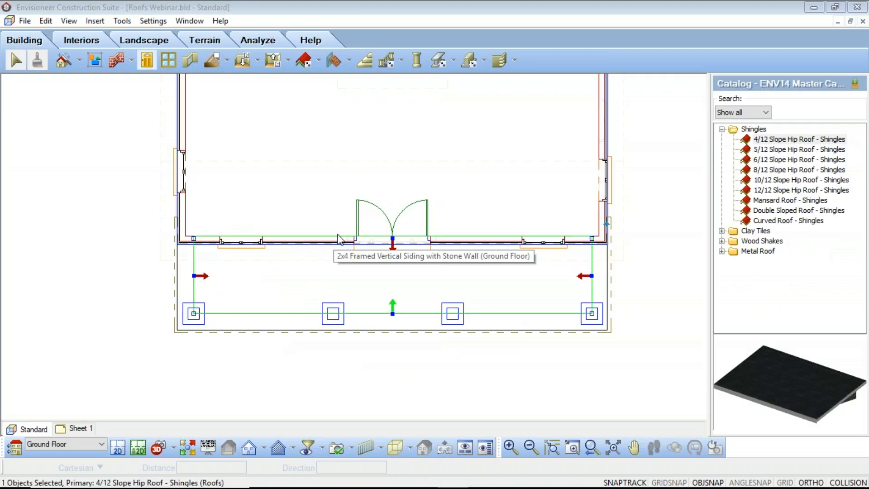
scroll(434, 253, "up", 1)
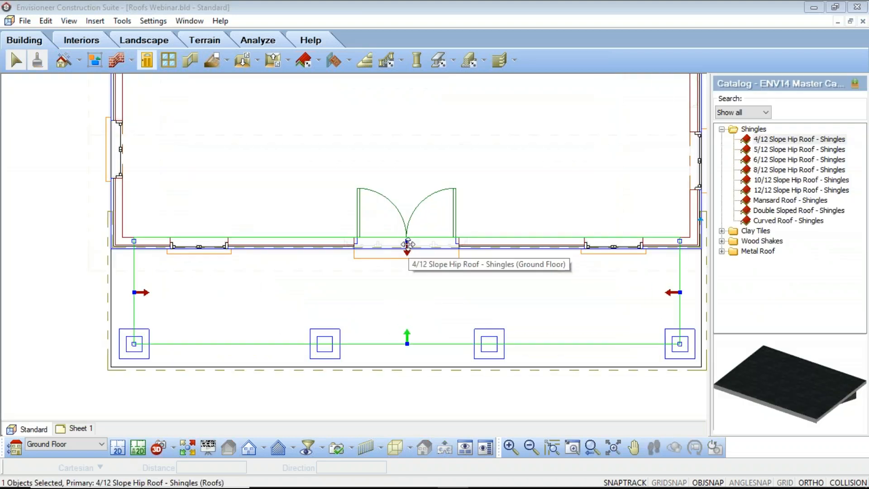
left_click_drag(406, 241, 110, 247)
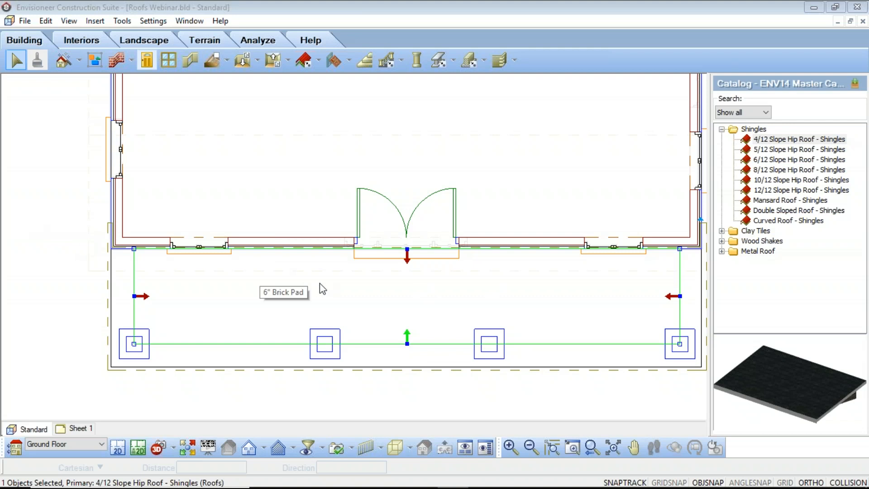
Set the overhang of the porch roof's house-side gable edge to 0"
scroll(347, 271, "down", 2)
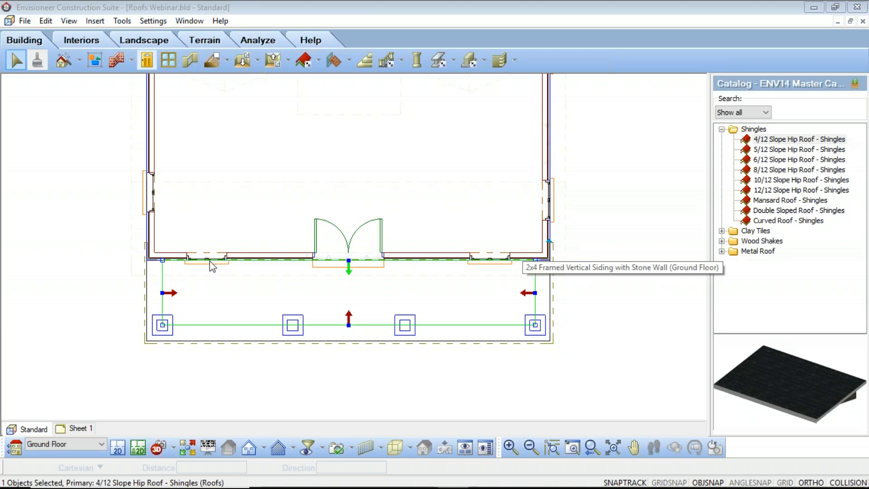
right_click(362, 265)
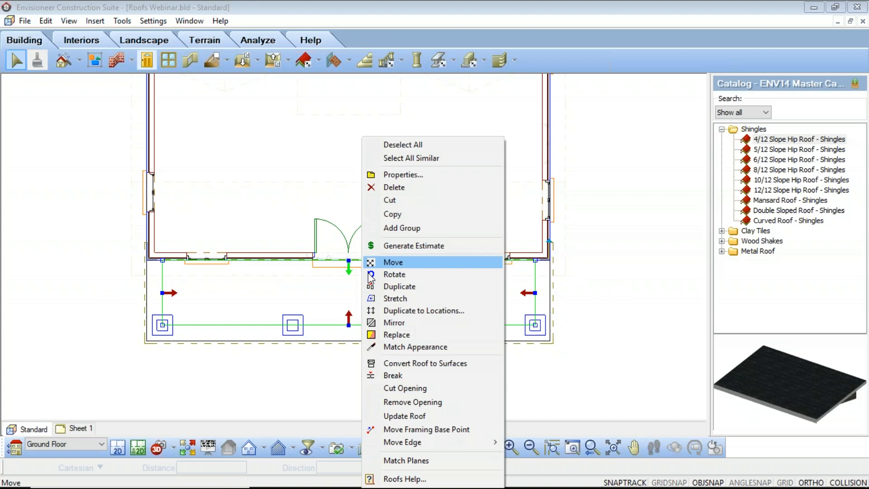
left_click(412, 176)
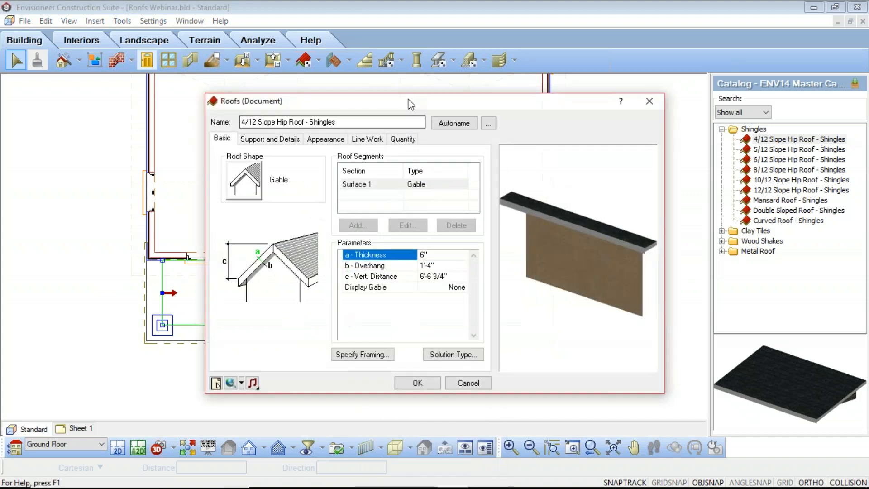
mouse_move(439, 118)
left_mouse_down()
mouse_move(806, 327)
mouse_move(787, 191)
mouse_move(468, 126)
mouse_move(429, 132)
left_mouse_up()
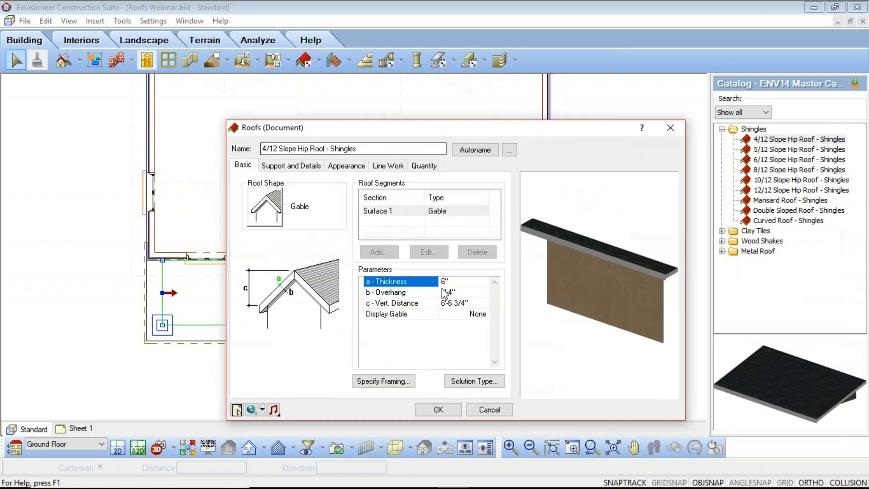
left_click(458, 294)
type("0")
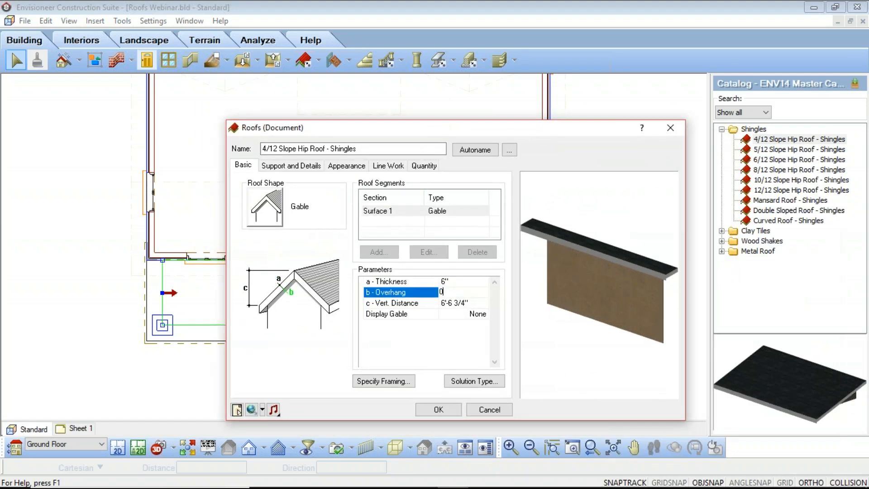
left_click(458, 283)
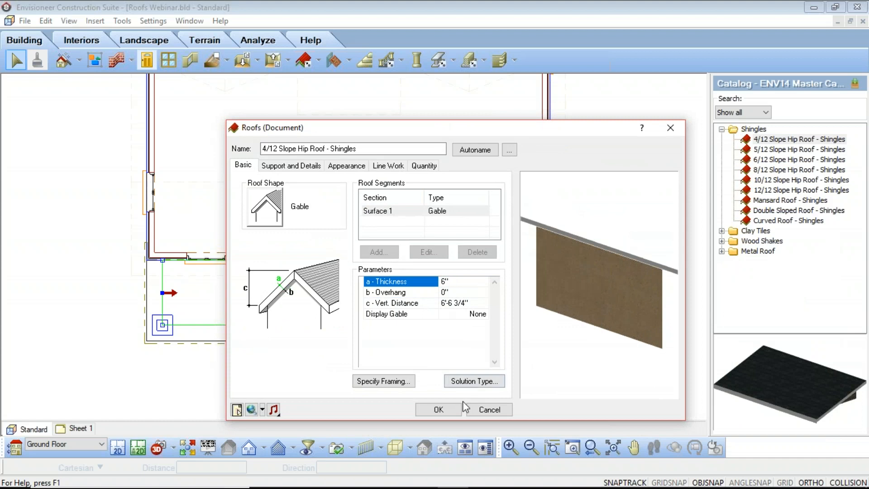
left_click(438, 410)
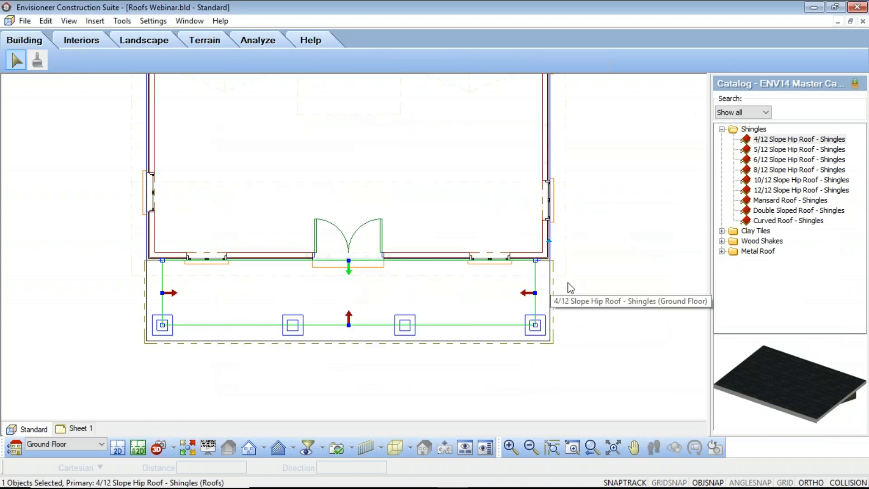
left_click(109, 256)
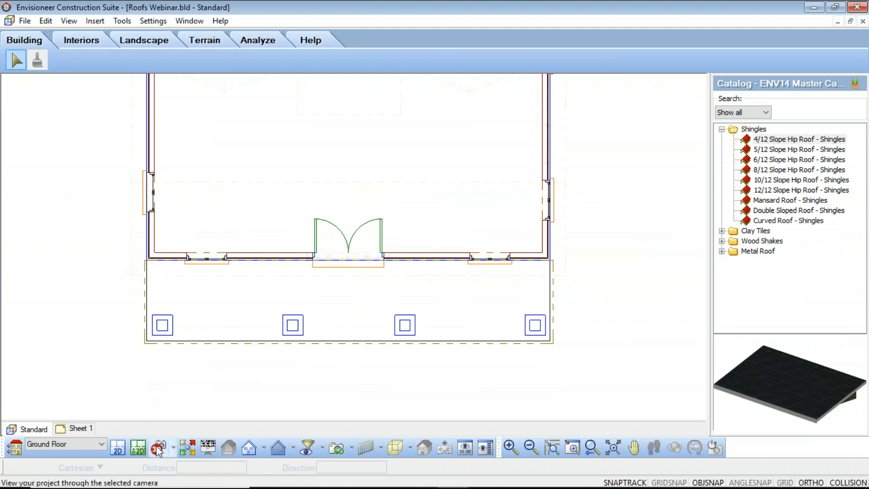
Check the porch roof against the front wall in the 3D Front View and return to the 2D plan
left_click(173, 448)
left_click(183, 417)
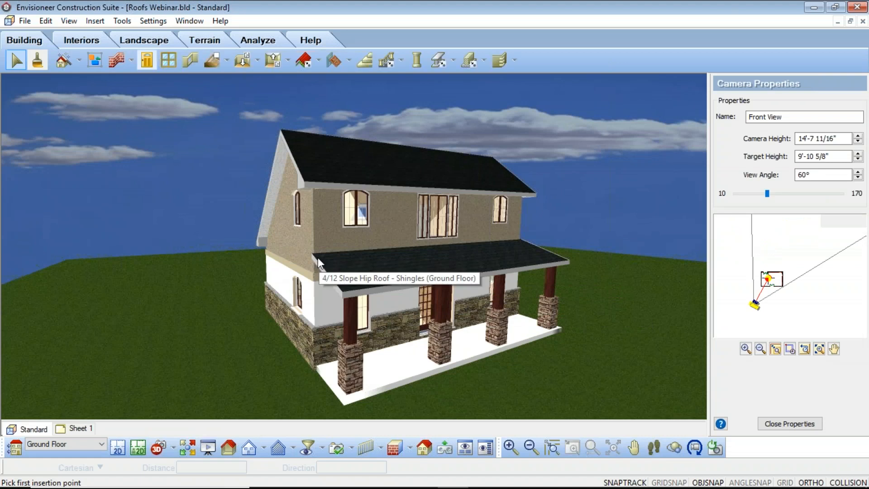
left_click(472, 272)
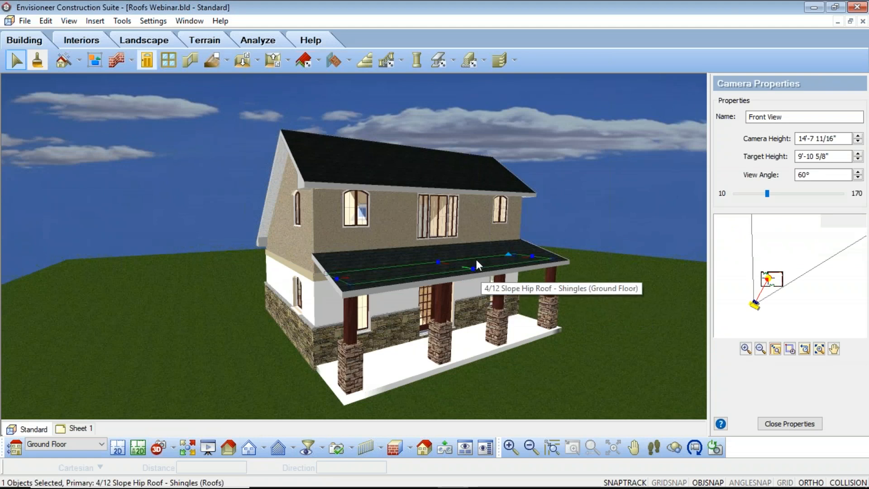
left_click(117, 447)
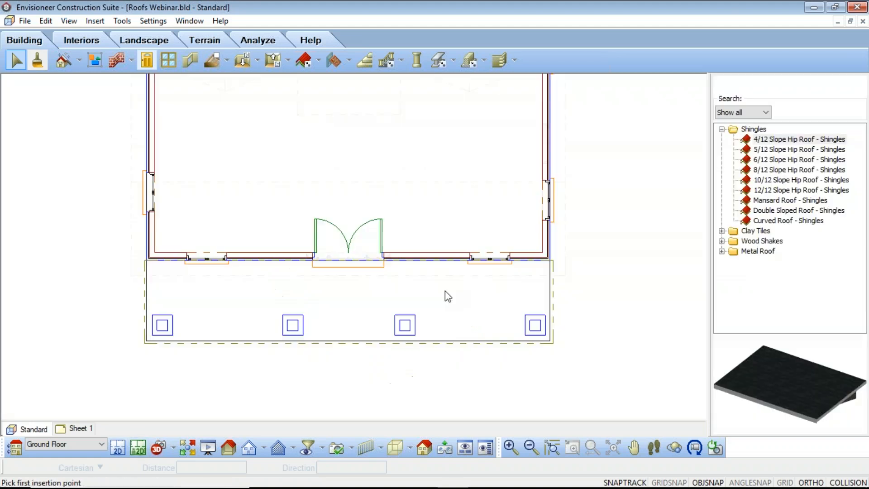
Review the slope and overhang parameters of the porch roof's front edge without changing them
left_click(357, 348)
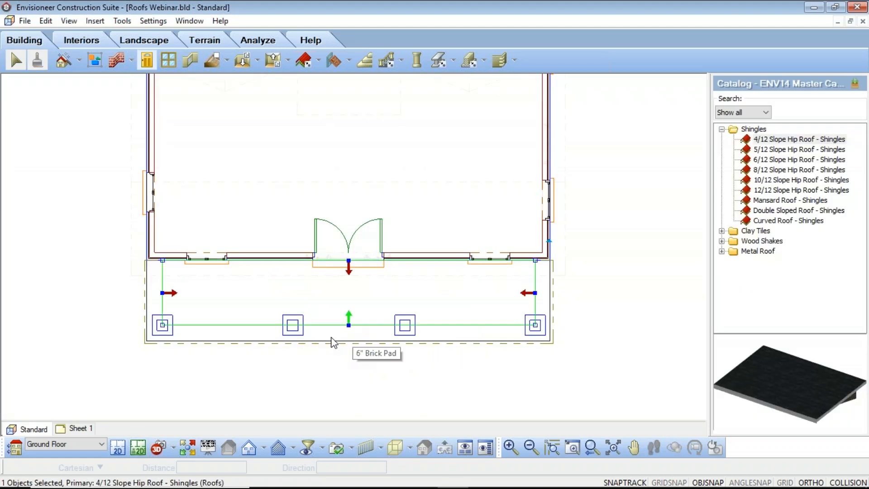
right_click(352, 317)
left_click(399, 119)
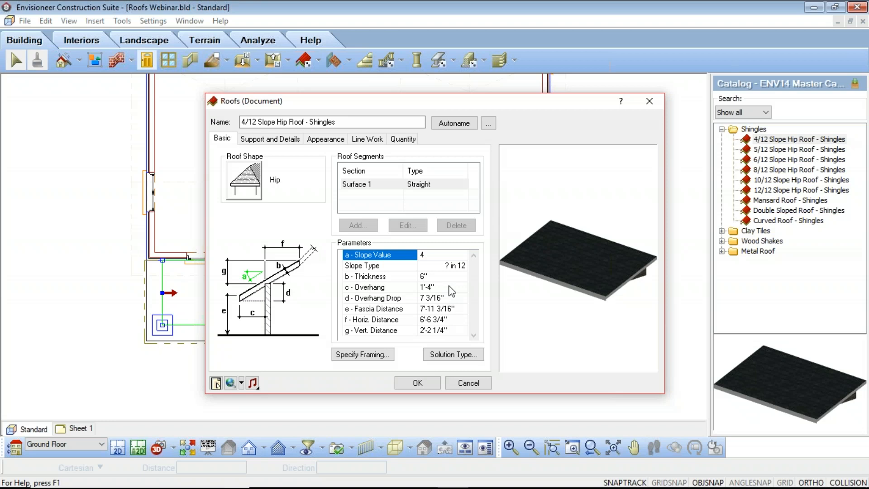
left_click(469, 383)
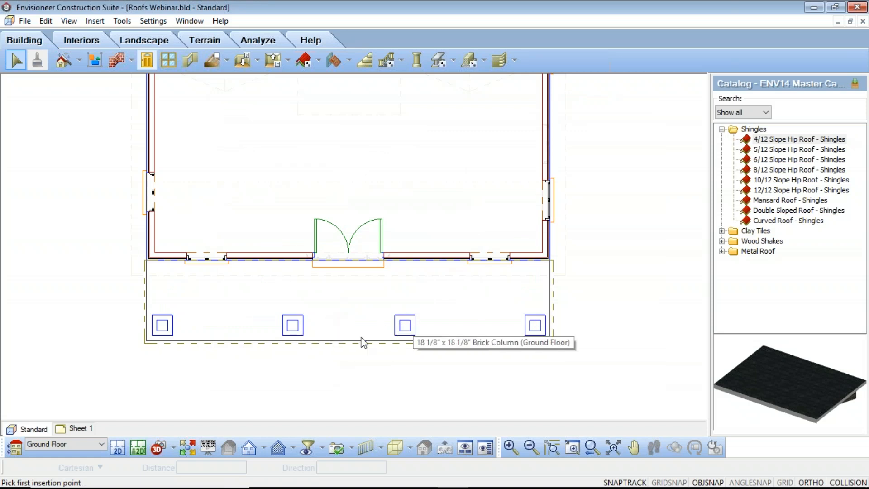
Break the porch roof's front edge at the centers of the two middle brick columns
left_click(331, 351)
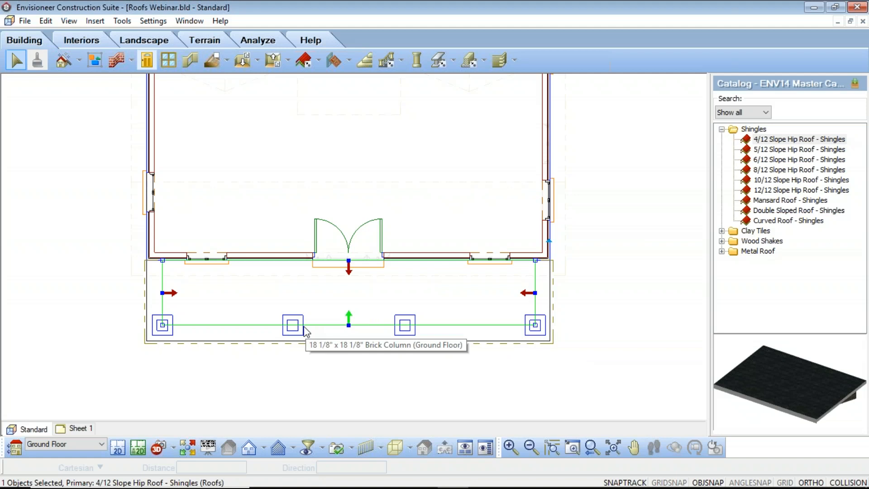
right_click(366, 328)
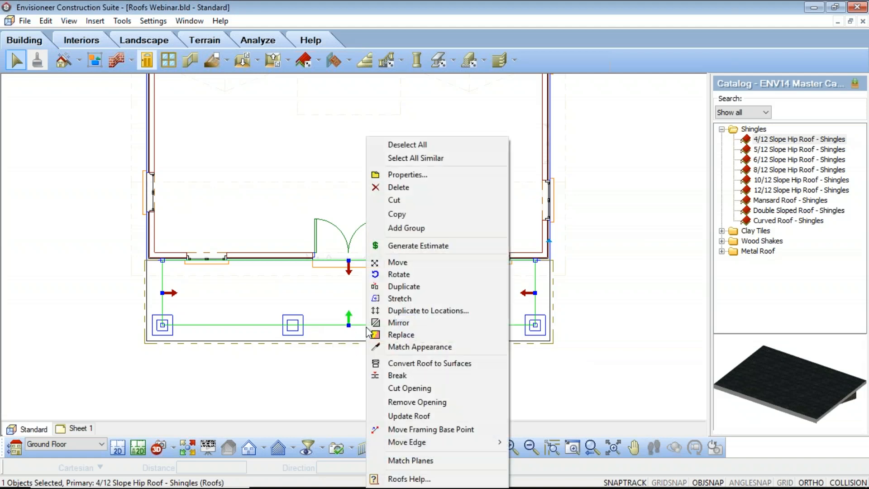
left_click(403, 376)
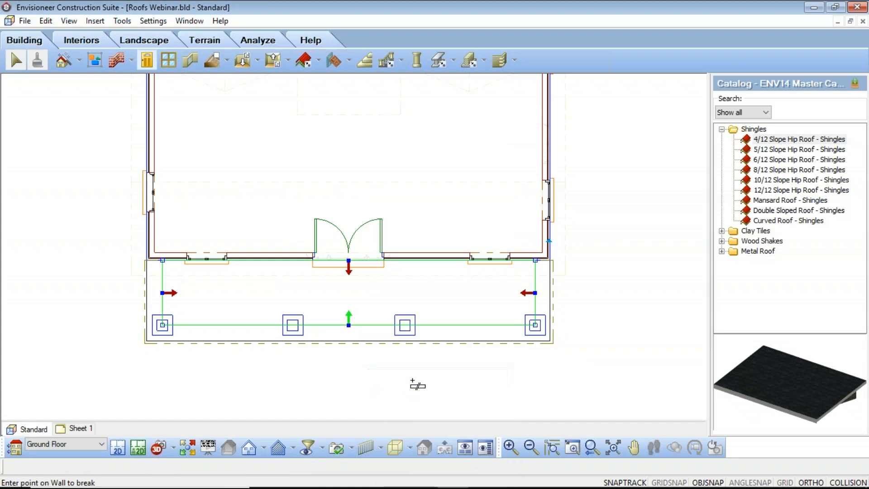
left_click(404, 325)
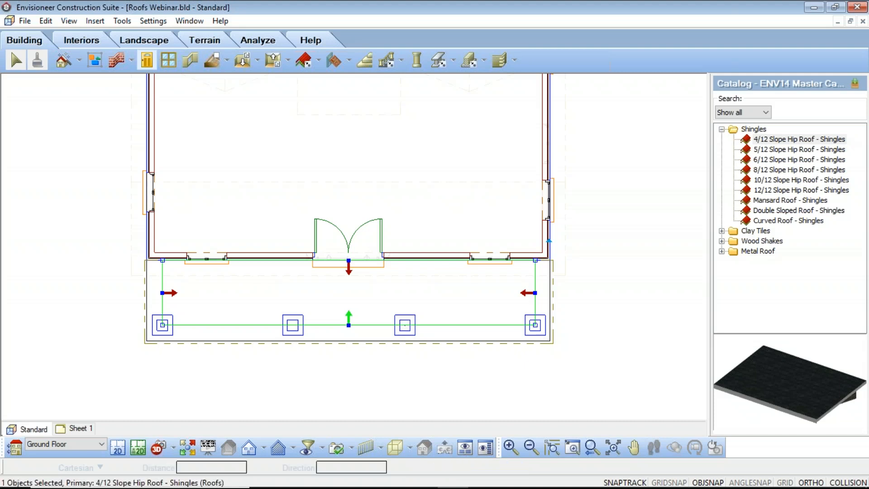
right_click(340, 324)
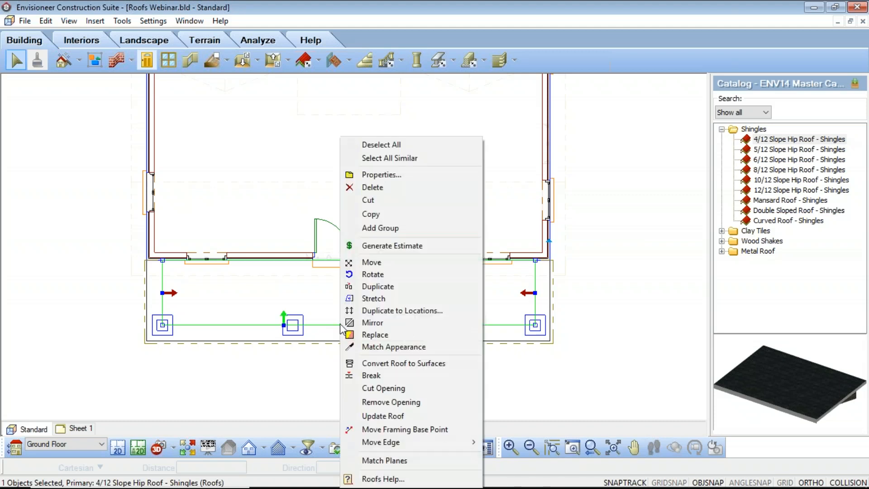
left_click(371, 375)
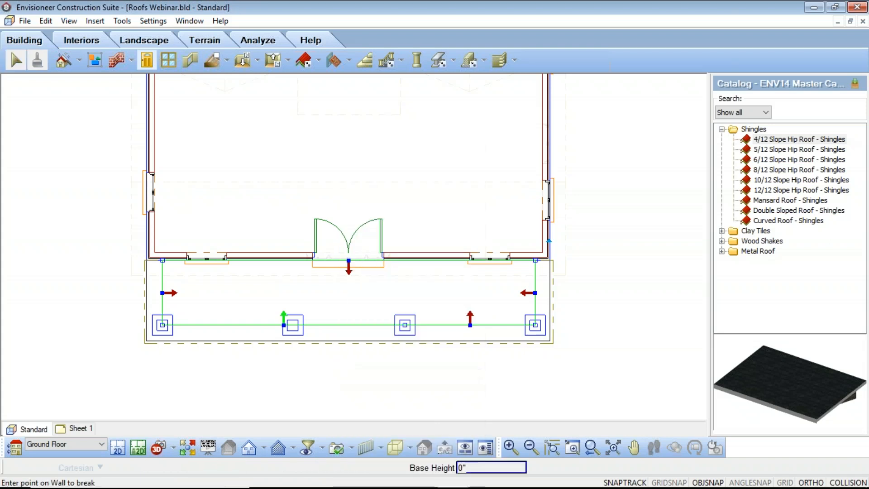
left_click(293, 325)
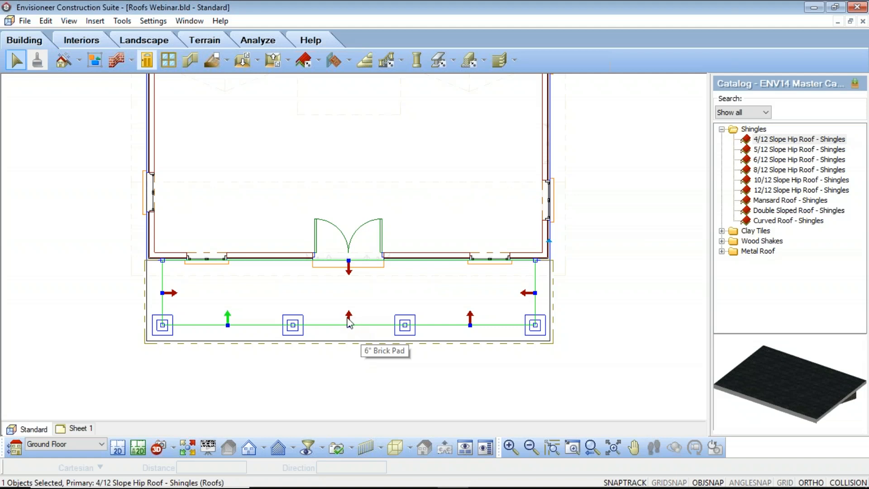
Make only the middle segment of the porch roof's front edge active and pull it forward slightly to form a projection
left_click(351, 320)
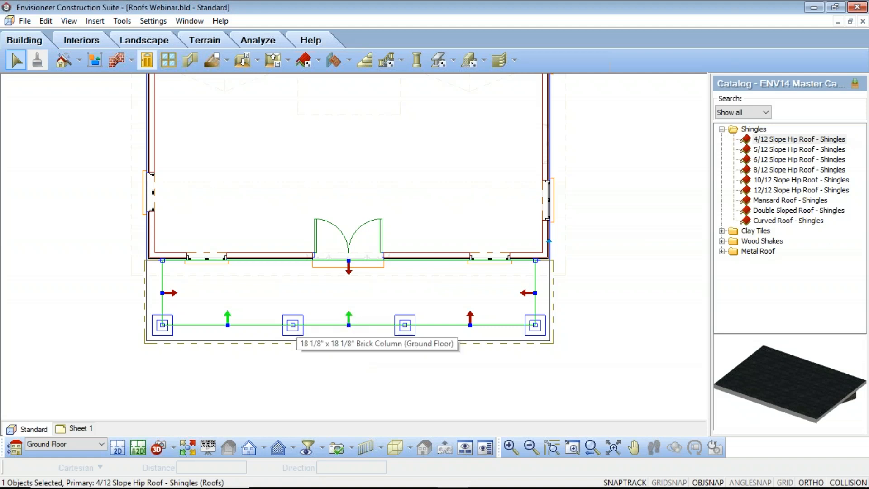
left_click(228, 321)
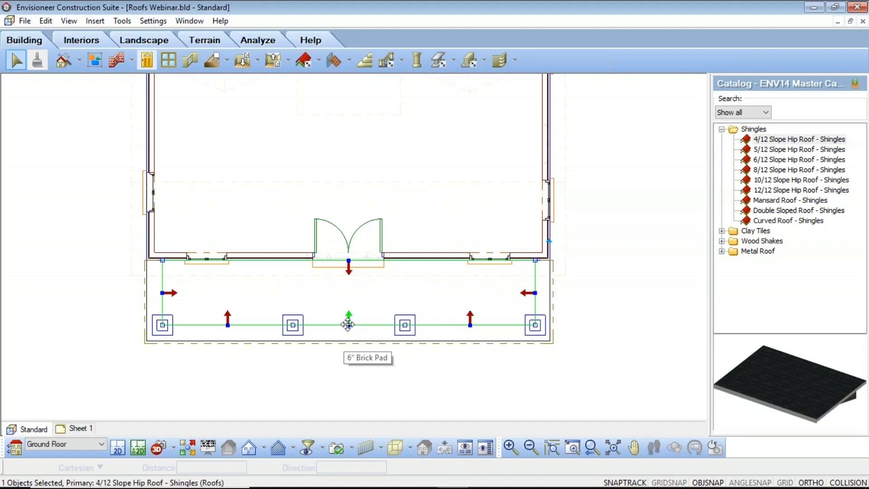
left_click_drag(347, 324, 305, 336)
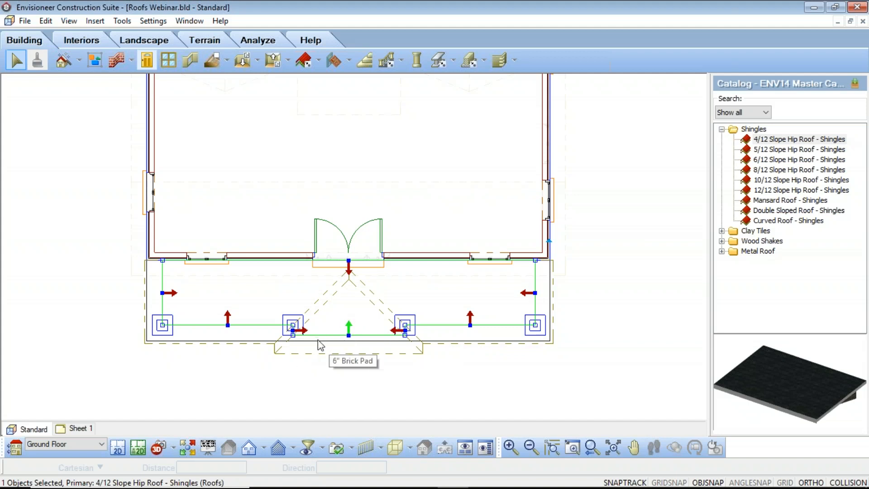
Change the roof shape of the porch roof's projecting middle edge from Hip to Gable
right_click(357, 331)
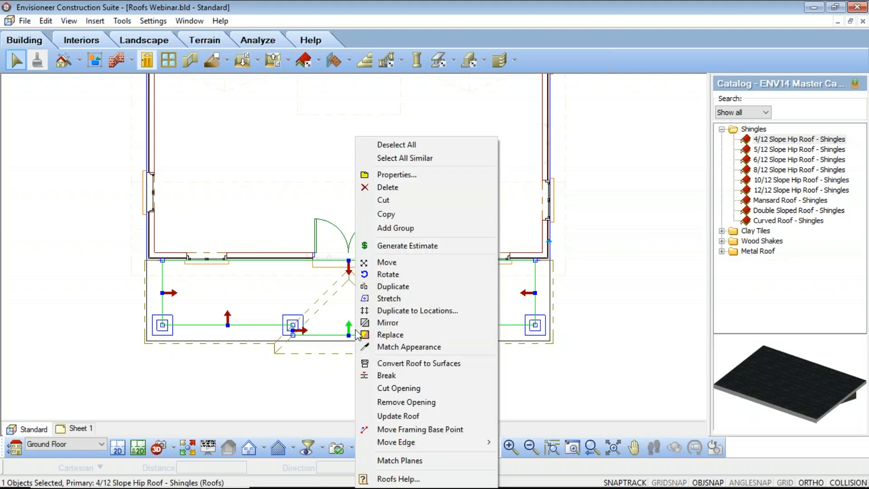
left_click(388, 176)
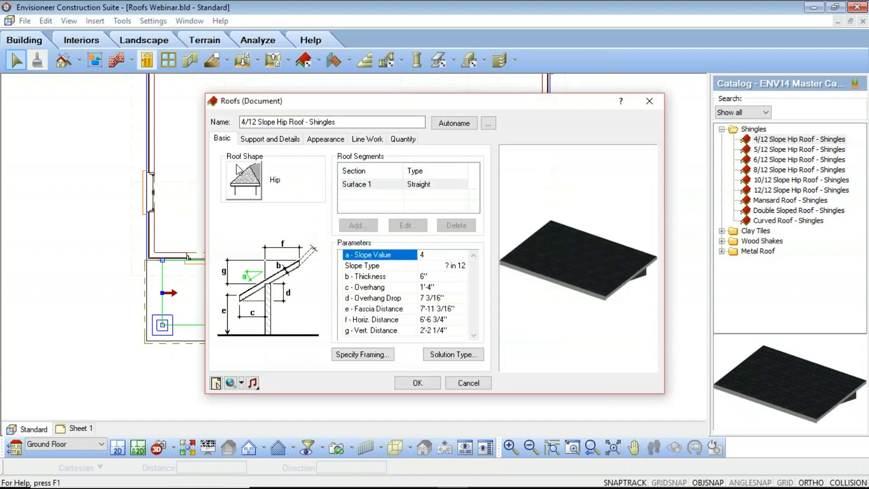
left_click(253, 179)
left_click(413, 214)
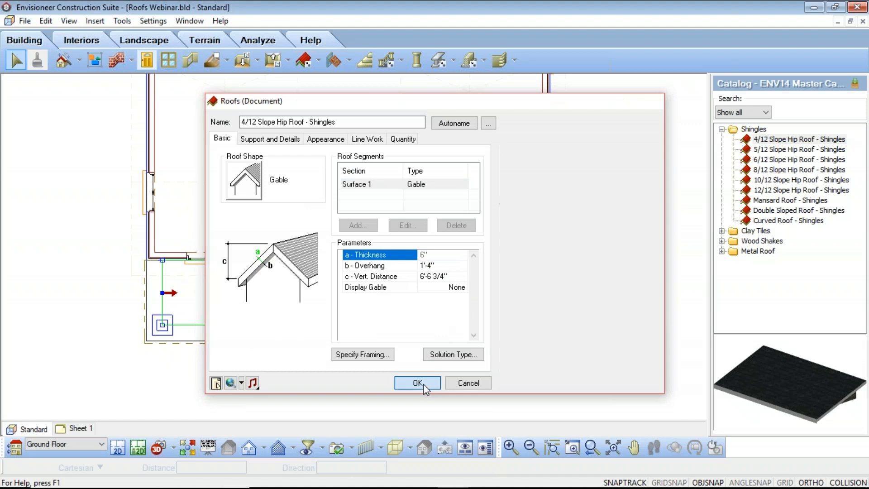
left_click(422, 383)
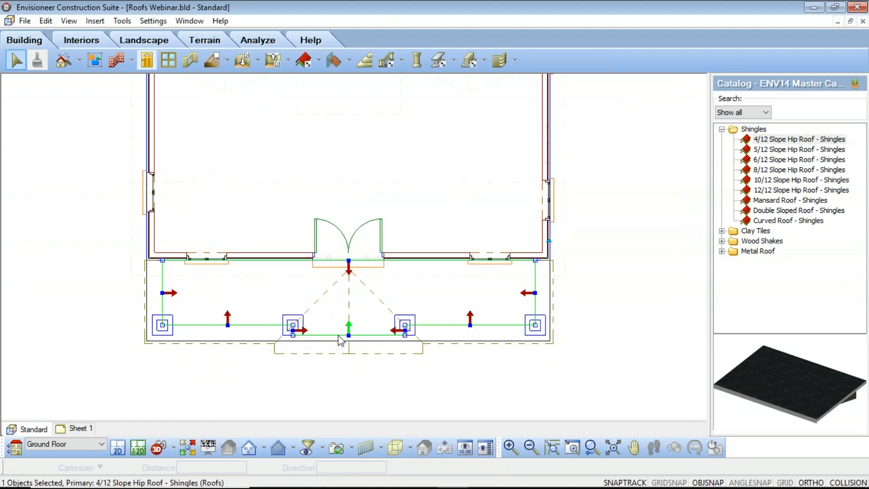
left_click(379, 379)
Make the two short side edges of the porch gable active and review their slope and overhang parameters without changing them
left_click(338, 354)
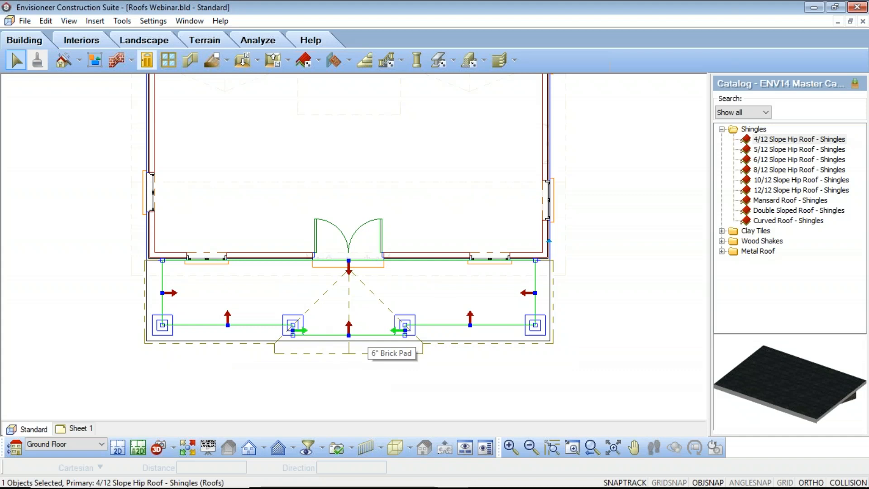
right_click(332, 340)
left_click(370, 176)
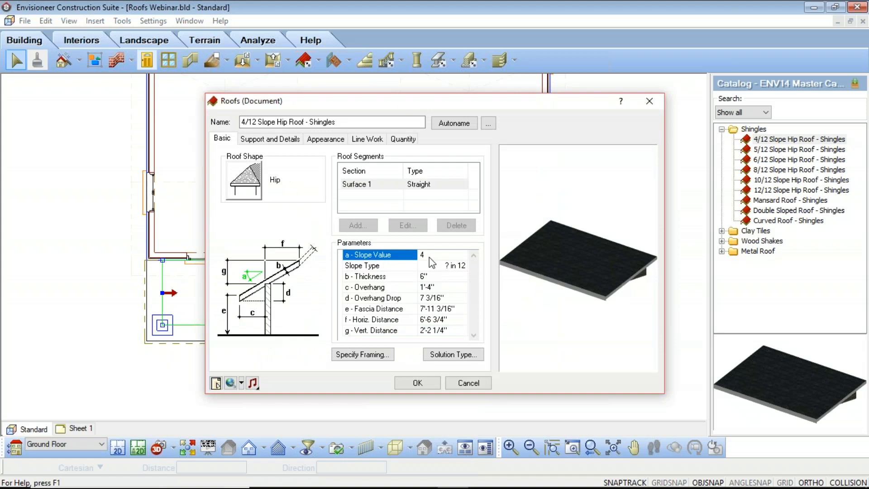
left_click_drag(445, 100, 700, 141)
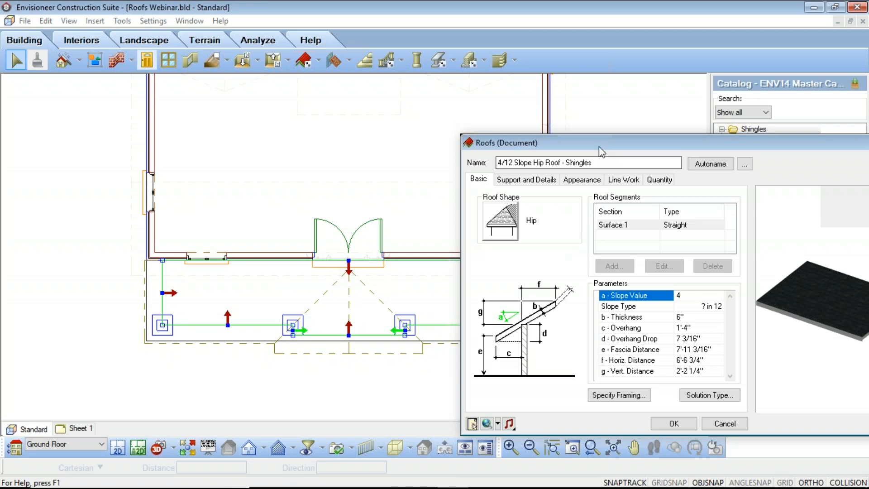
left_click_drag(599, 145, 521, 96)
left_click(434, 379)
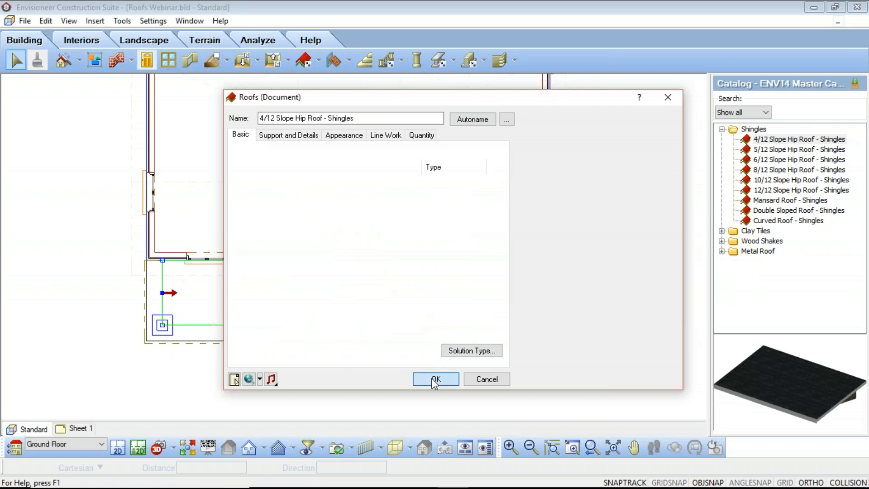
left_click(404, 379)
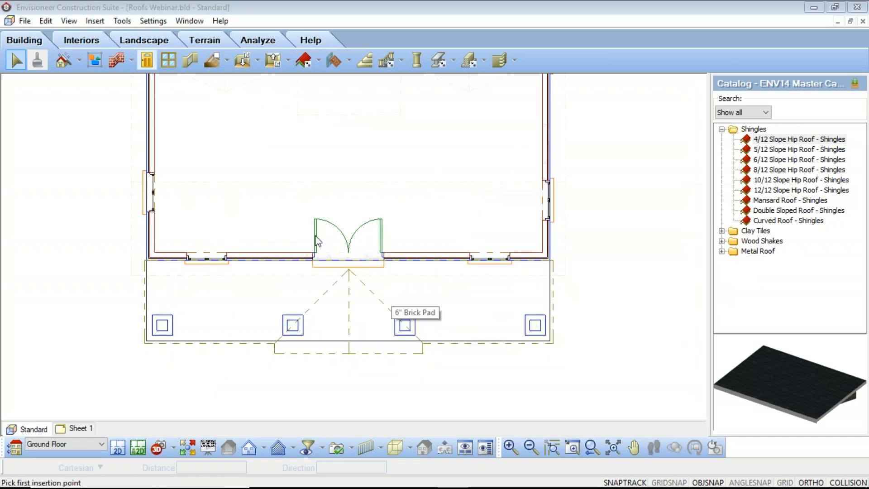
Inspect the new porch gable in the 3D Front View and look over the available roof tools
left_click(173, 449)
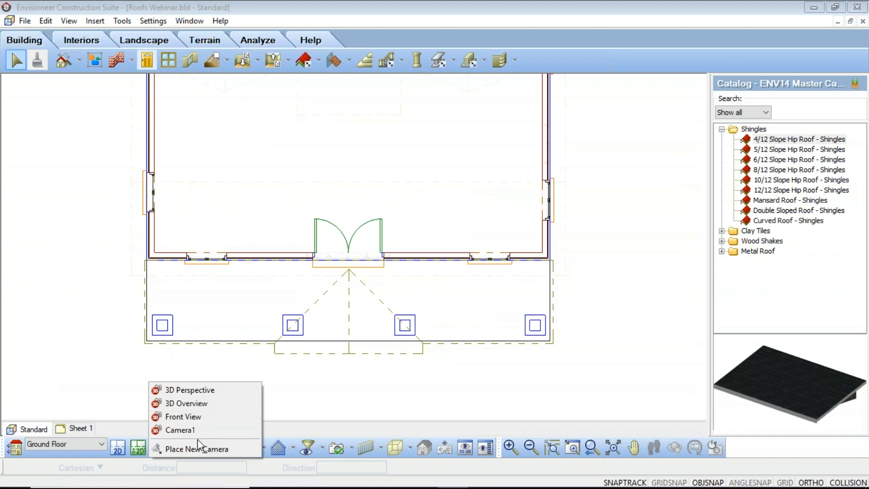
left_click(194, 417)
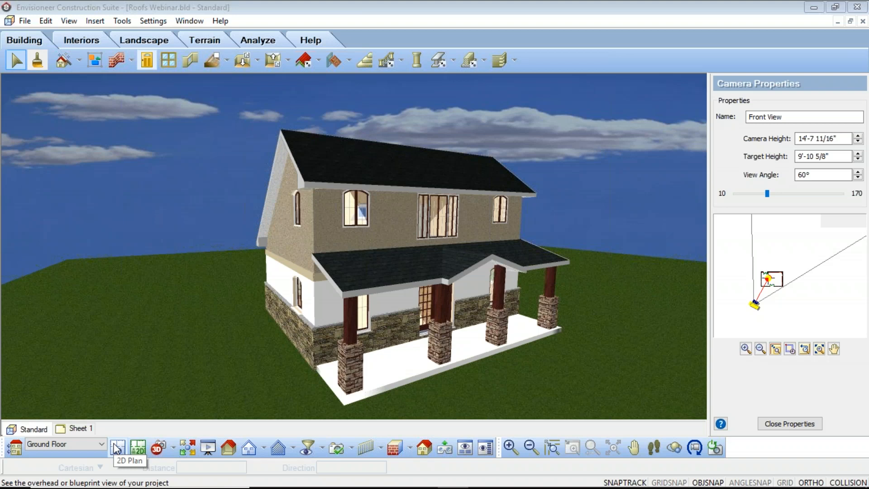
left_click(319, 63)
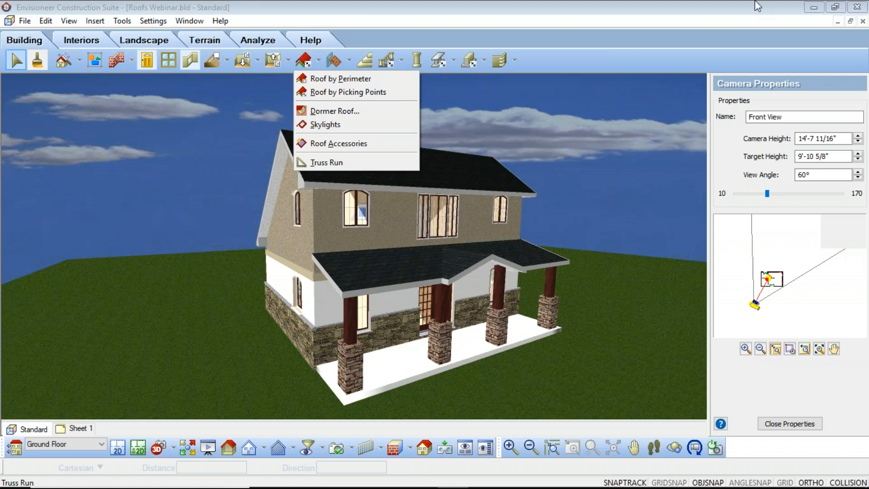
left_click(862, 43)
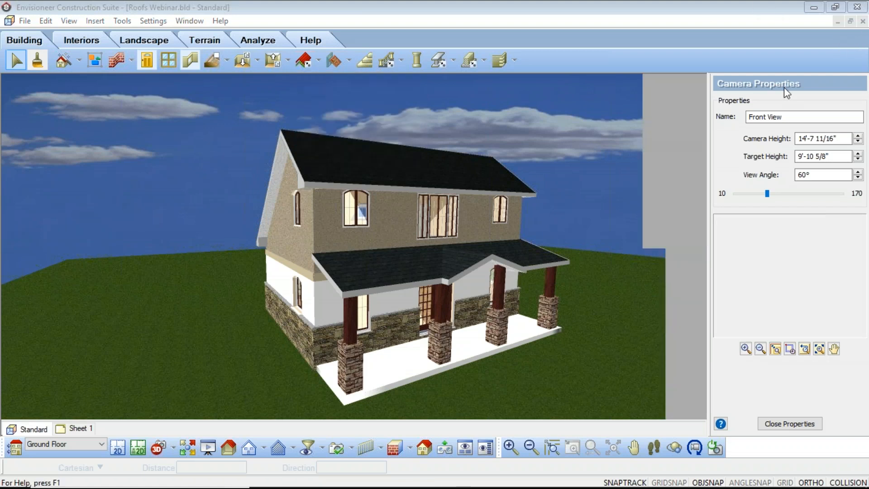
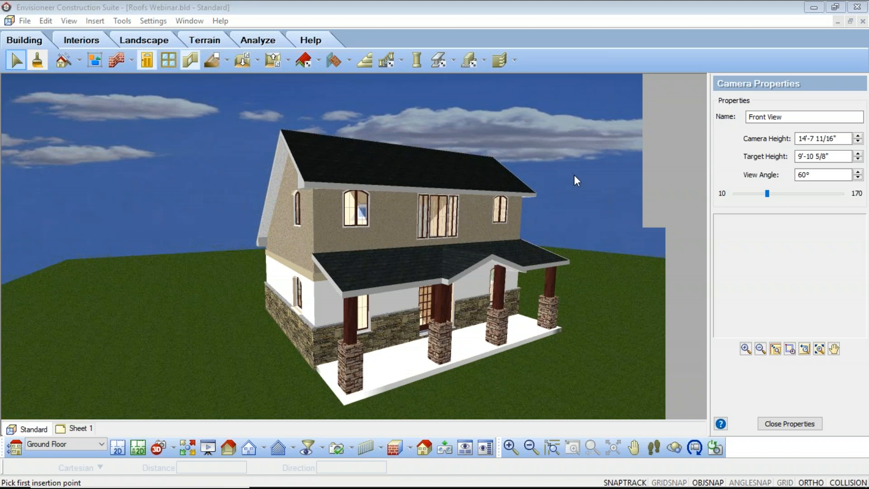
Return to the 2D plan and bring the whole ground floor with its porch into view
left_click(117, 448)
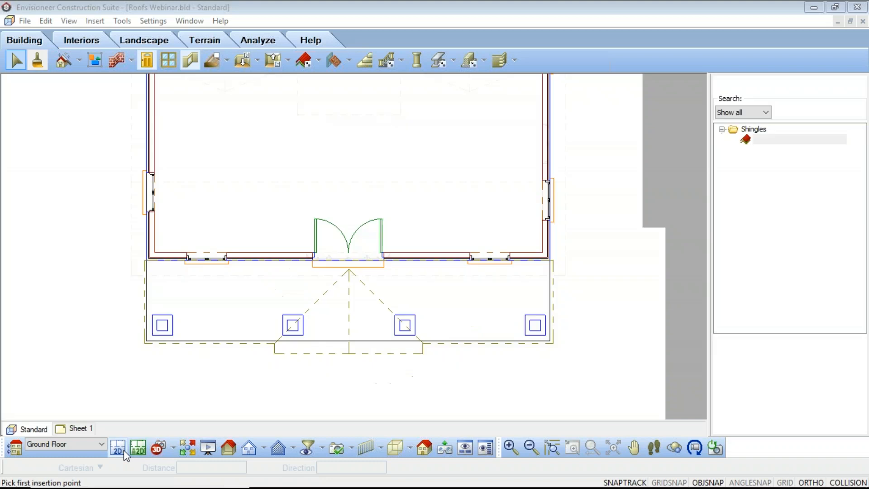
scroll(394, 364, "down", 3)
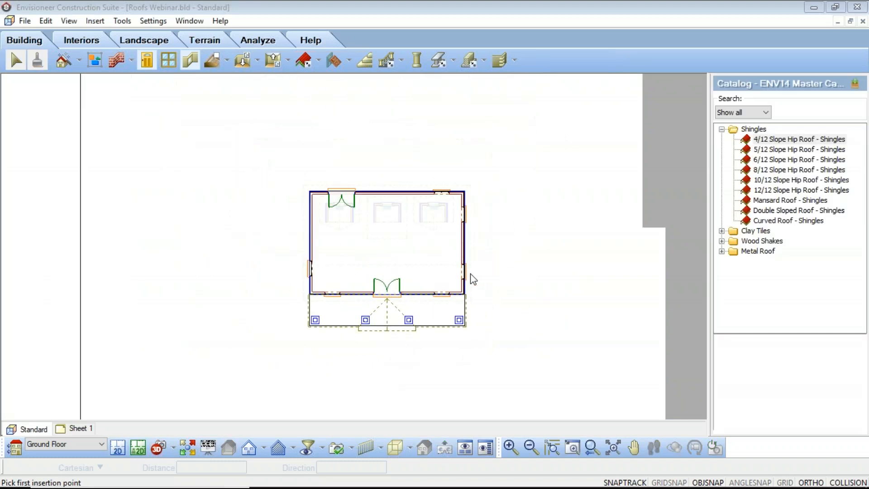
middle_click_drag(471, 274, 444, 284)
scroll(291, 198, "up", 1)
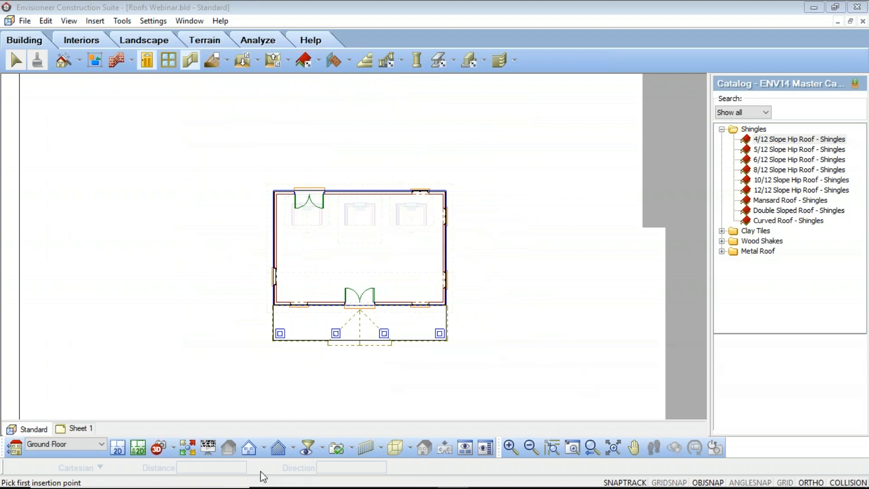
mouse_move(267, 487)
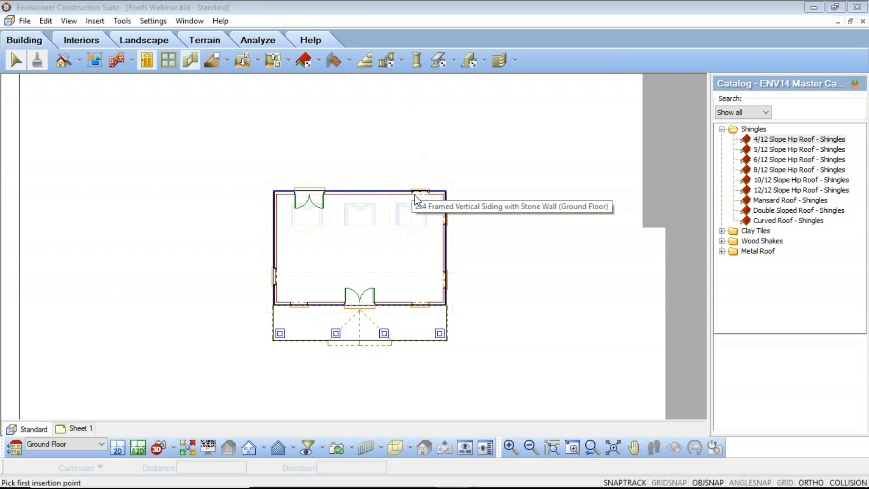
left_click(480, 226)
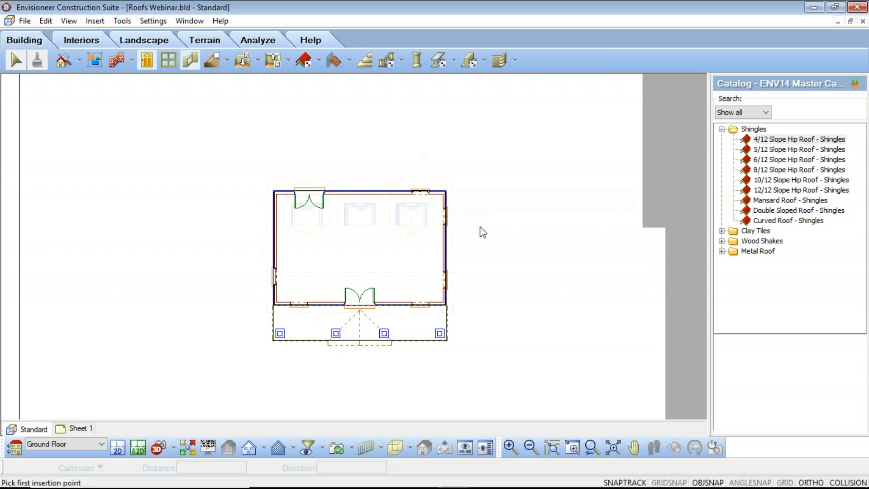